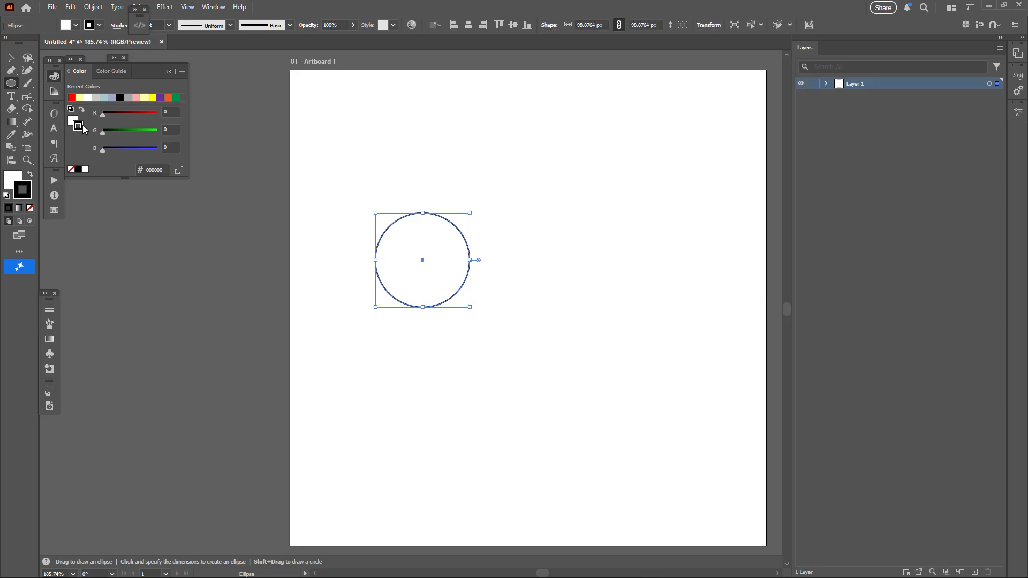
Fill the circle with green #009245 and deselect it.
{"action": "left_click", "coordinate": [74, 121]}
{"action": "left_click", "coordinate": [176, 98]}
{"action": "left_click", "coordinate": [525, 331], "text": "ctrl"}
Draw a closed six-point arrowhead-like shape beside the circle with straight edges using the Pen tool.
{"action": "key", "text": "p"}
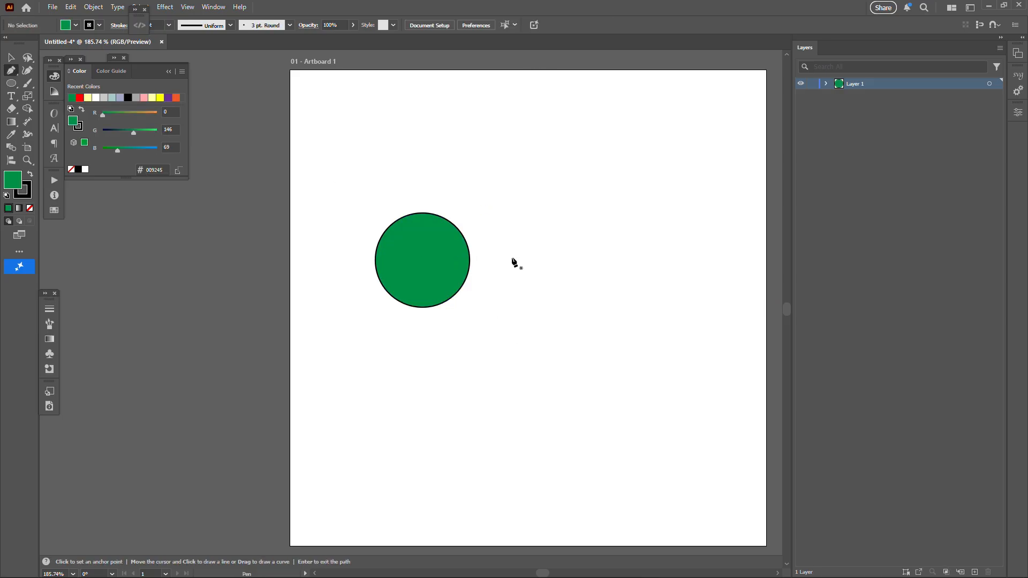
{"action": "left_click", "coordinate": [514, 258]}
{"action": "left_click", "coordinate": [644, 148]}
{"action": "left_click", "coordinate": [660, 333]}
{"action": "left_click", "coordinate": [667, 480]}
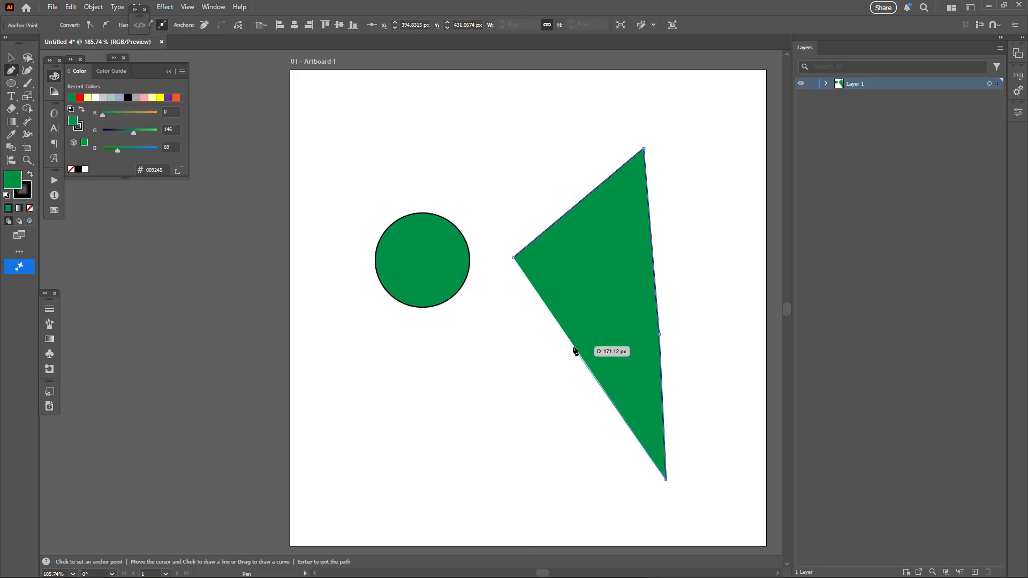
{"action": "left_click", "coordinate": [573, 341]}
{"action": "left_click", "coordinate": [420, 375]}
{"action": "left_click", "coordinate": [514, 257]}
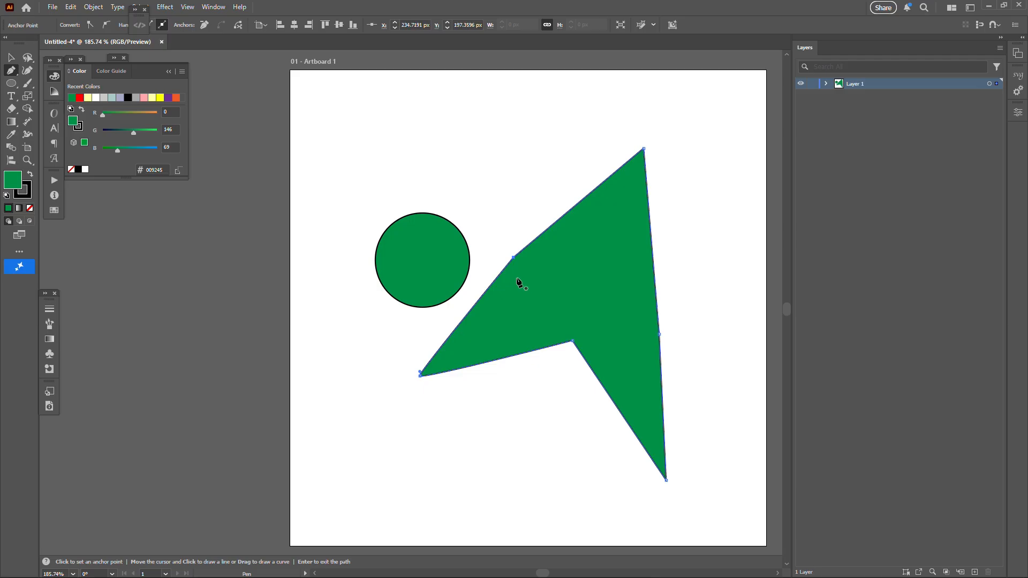
{"action": "key", "text": "ctrl+shift+a"}
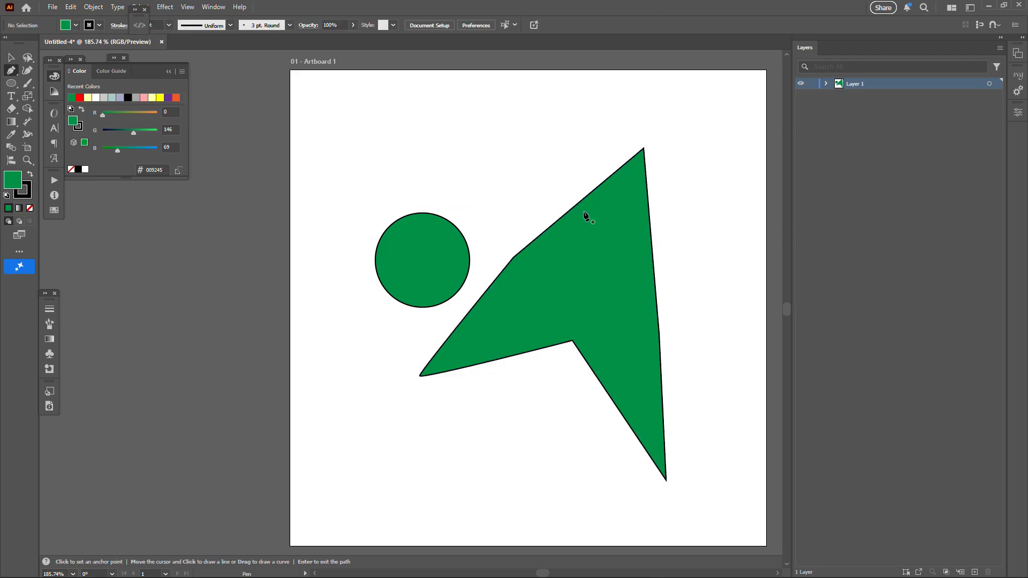
Create an area text box above the circle reading "This is an SVG" and "2nd Text Line" on two lines.
{"action": "key", "text": "t"}
{"action": "left_click_drag", "start_coordinate": [327, 101], "coordinate": [542, 189]}
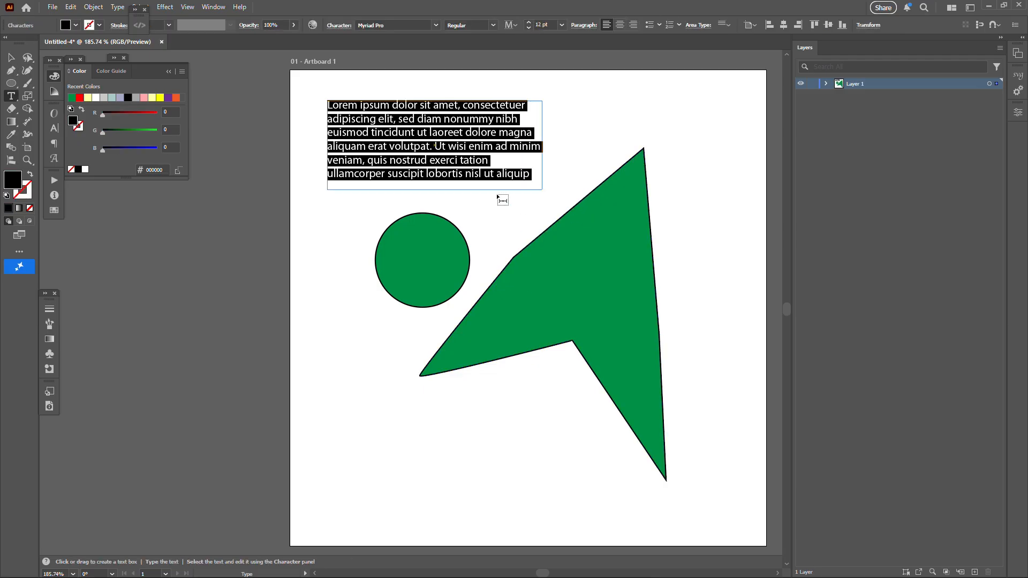
{"action": "type", "text": "This is an SVG"}
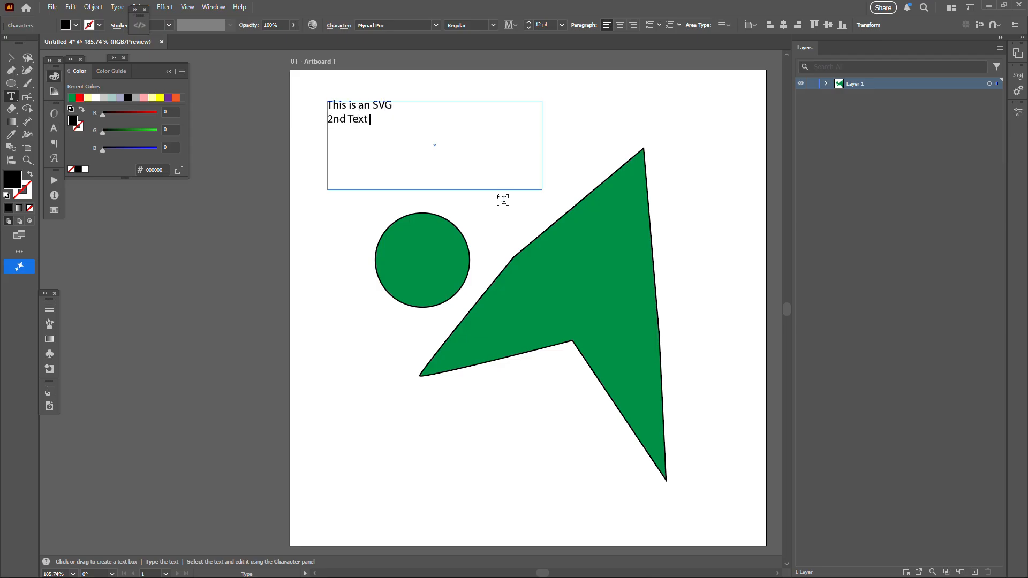
Format both text lines in OPTIAlternateThree at 40 pt and leave nothing selected.
{"action": "key", "text": "ctrl+a"}
{"action": "left_click", "coordinate": [436, 25]}
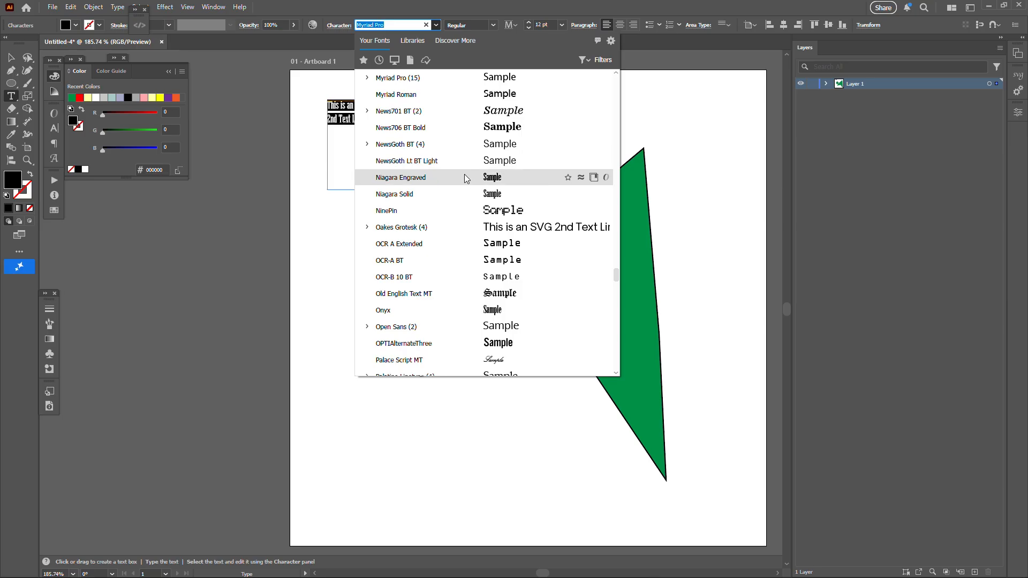
{"action": "left_click", "coordinate": [412, 343]}
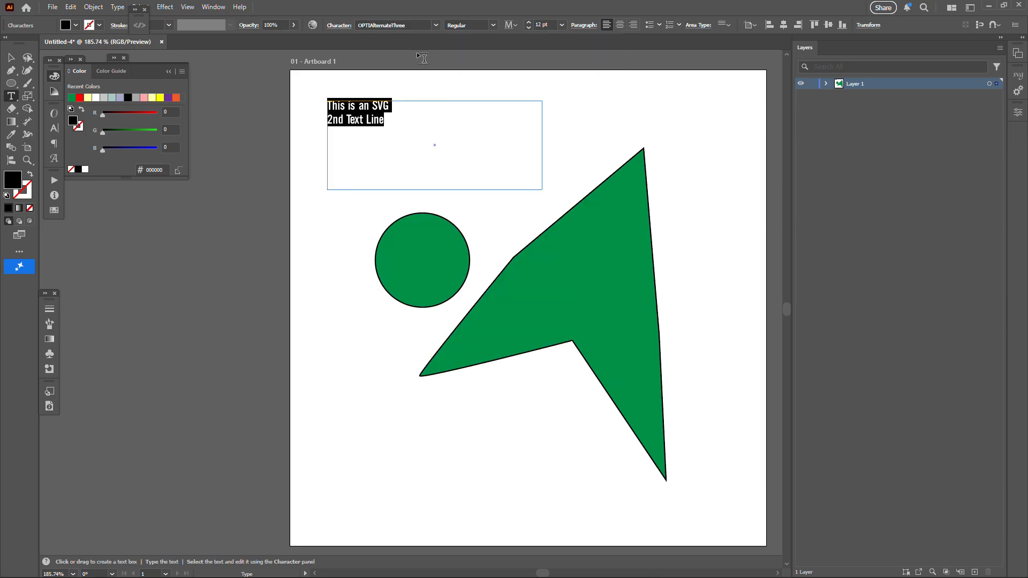
{"action": "left_click", "coordinate": [52, 129]}
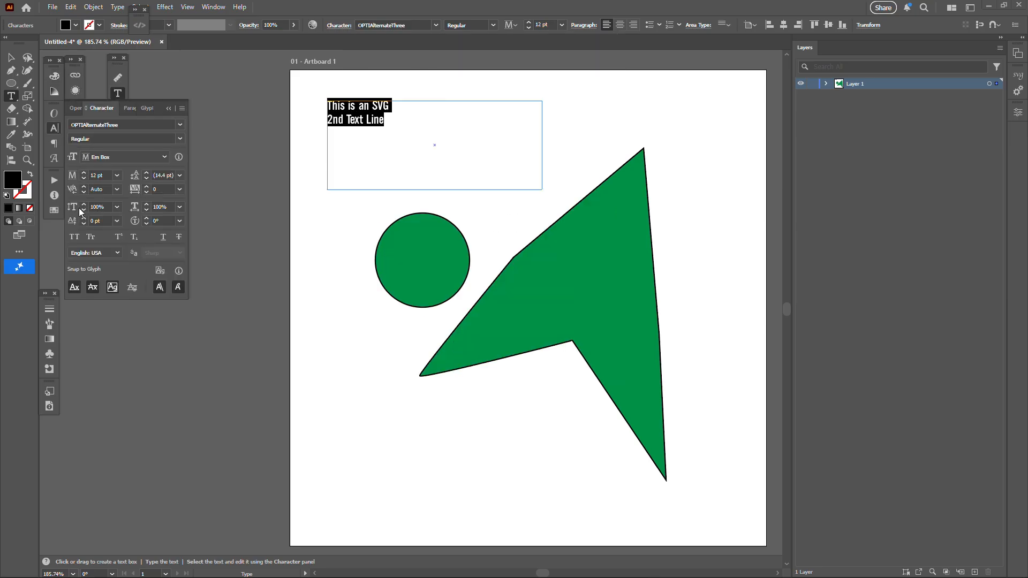
{"action": "left_click", "coordinate": [85, 173], "text": "shift"}
{"action": "left_click", "coordinate": [85, 173], "text": "shift"}
{"action": "left_click", "coordinate": [85, 174], "text": "shift"}
{"action": "key", "text": "Escape"}
{"action": "left_click", "coordinate": [481, 212]}
{"action": "left_click", "coordinate": [448, 239]}
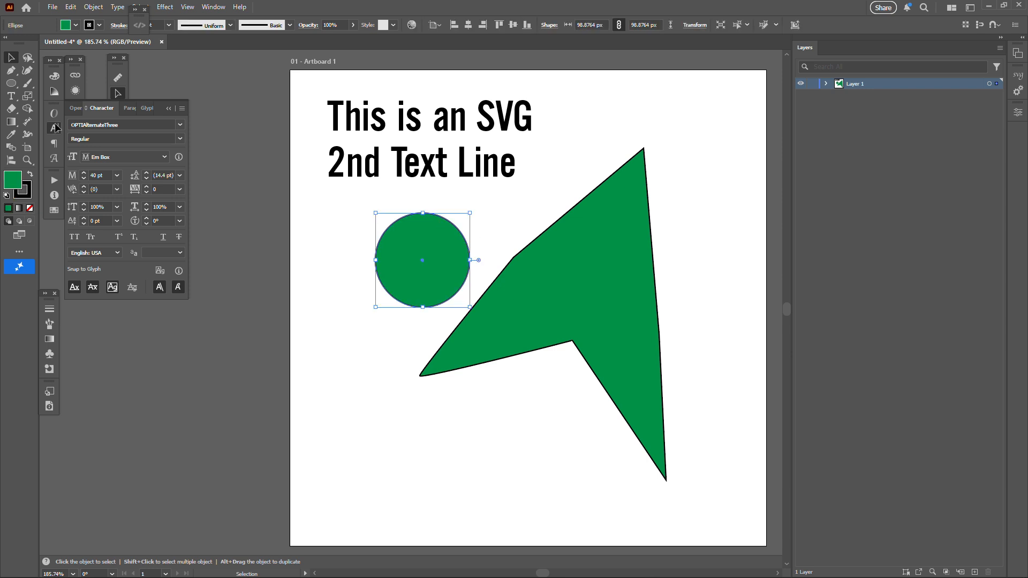
{"action": "left_click", "coordinate": [229, 220]}
Export artboard 1 as test.svg in the ExternalSVGsBasic folder with the font option set to SVG.
{"action": "left_click", "coordinate": [52, 7]}
{"action": "mouse_move", "coordinate": [70, 195]}
{"action": "left_click", "coordinate": [322, 213]}
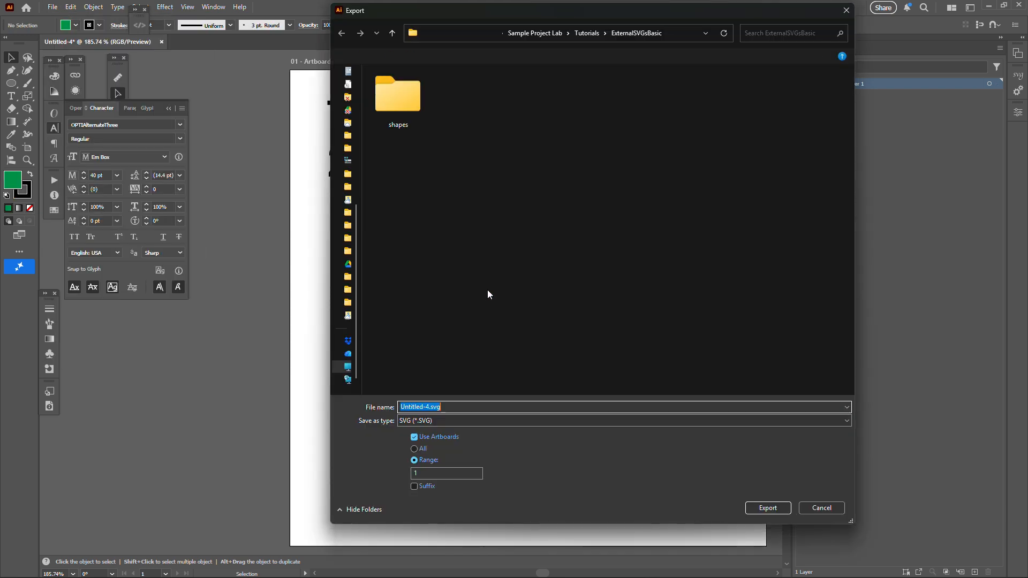
{"action": "type", "text": "test"}
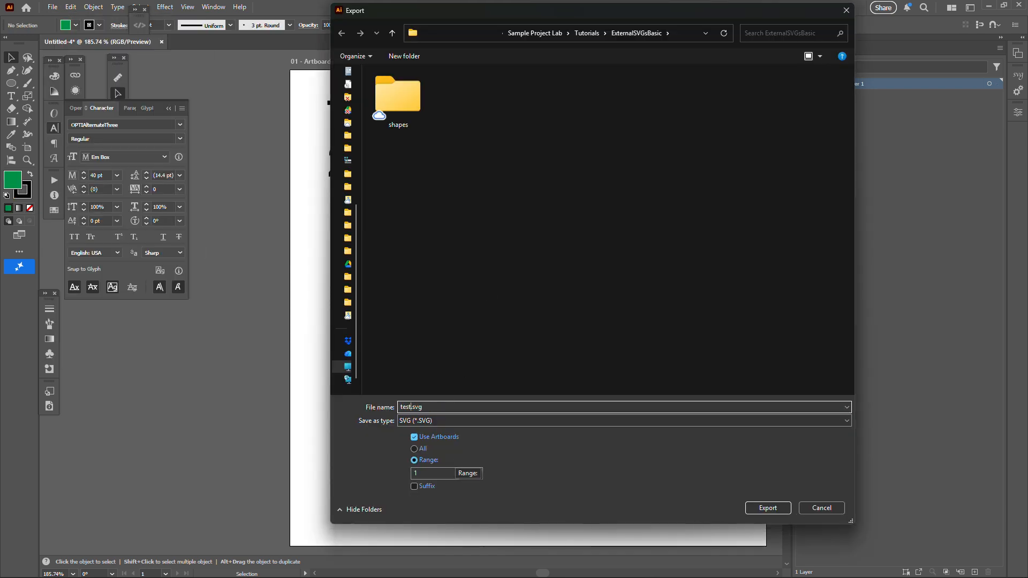
{"action": "key", "text": "Return"}
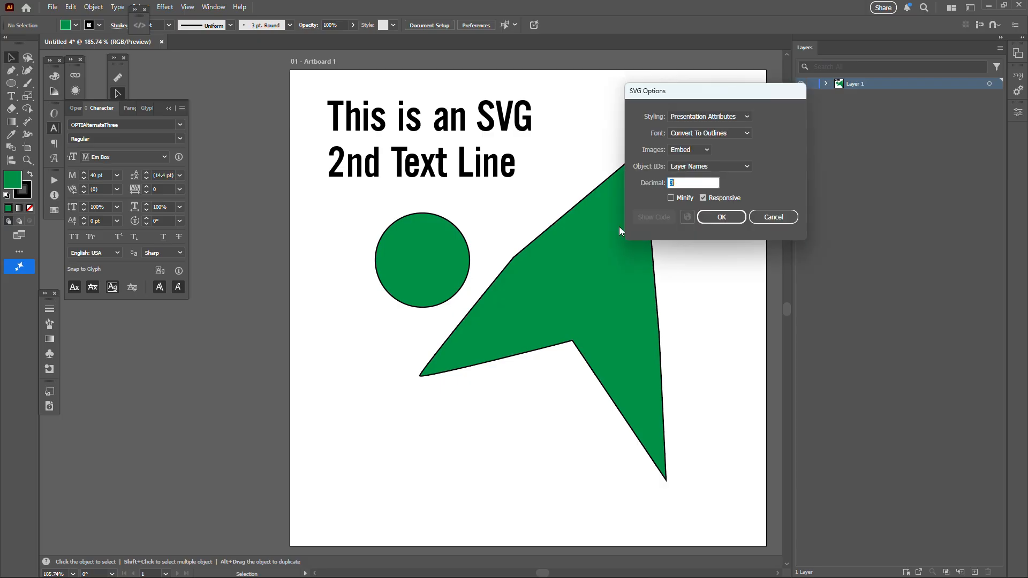
{"action": "left_click", "coordinate": [706, 133]}
{"action": "left_click", "coordinate": [706, 157]}
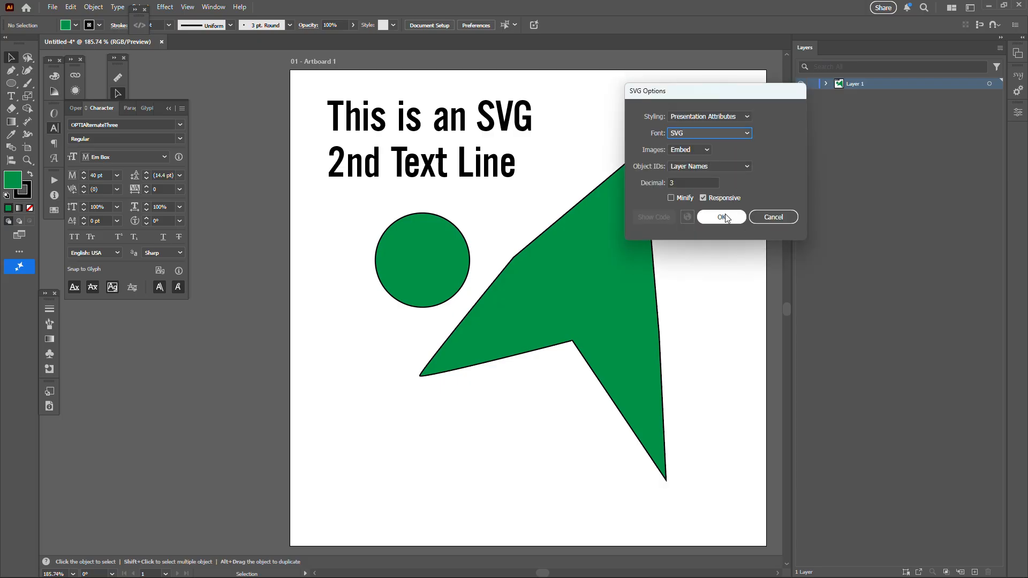
{"action": "left_click", "coordinate": [721, 217]}
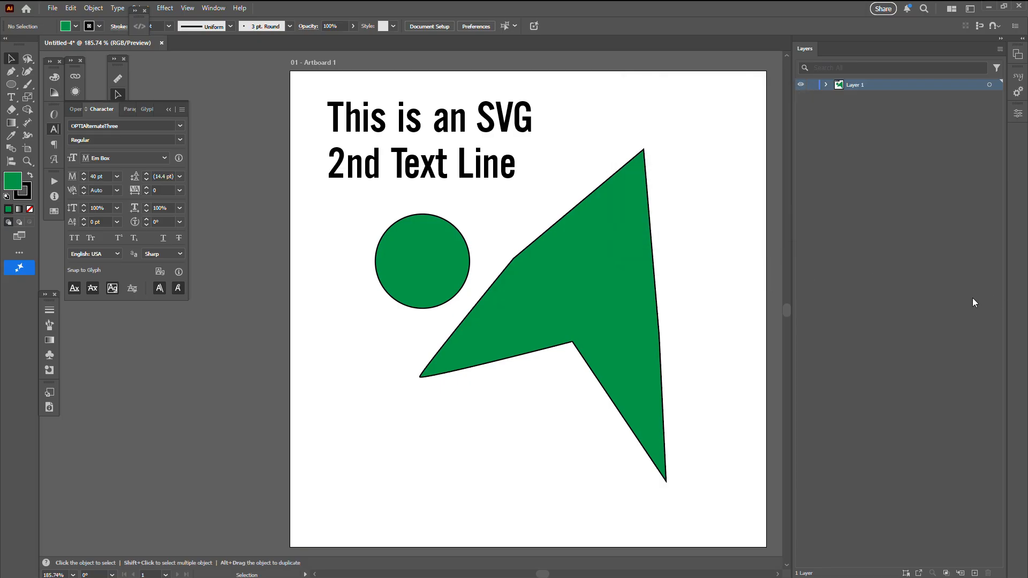
Switch to Visual Studio Code with test.svg and put the text element's first tspan on its own line.
{"action": "key", "text": "alt+Tab"}
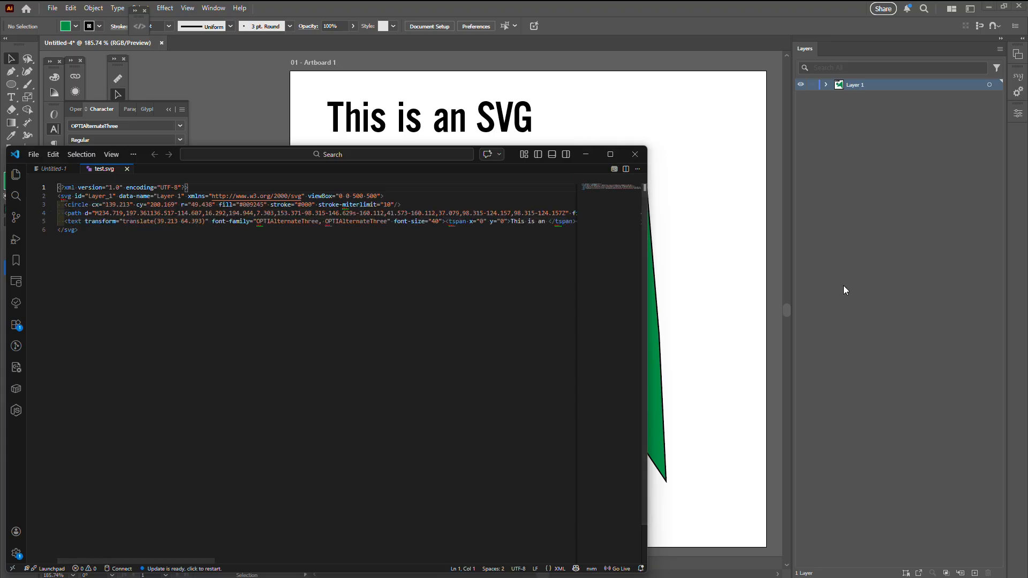
{"action": "left_click", "coordinate": [73, 206]}
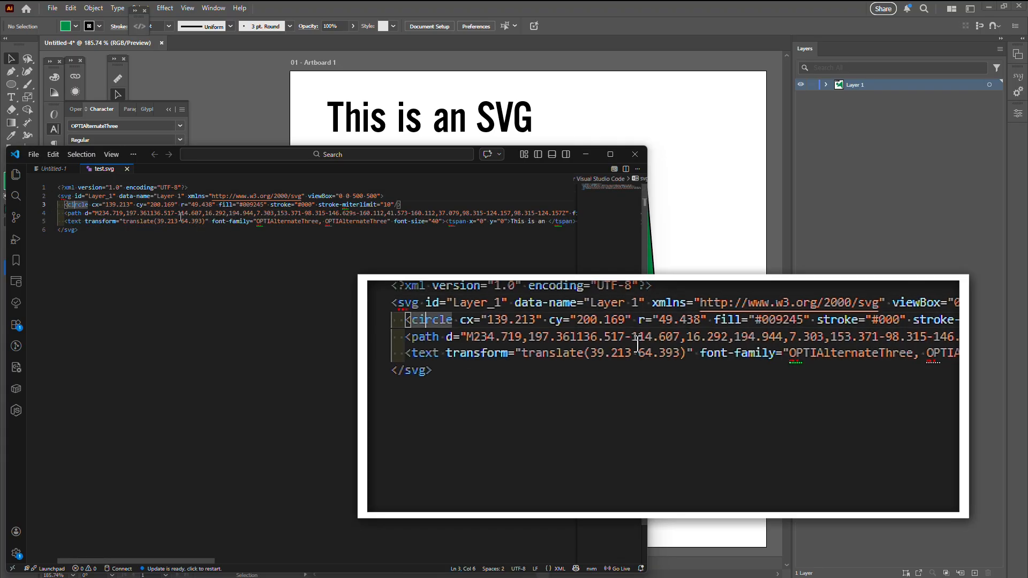
{"action": "left_click_drag", "start_coordinate": [88, 222], "coordinate": [91, 221]}
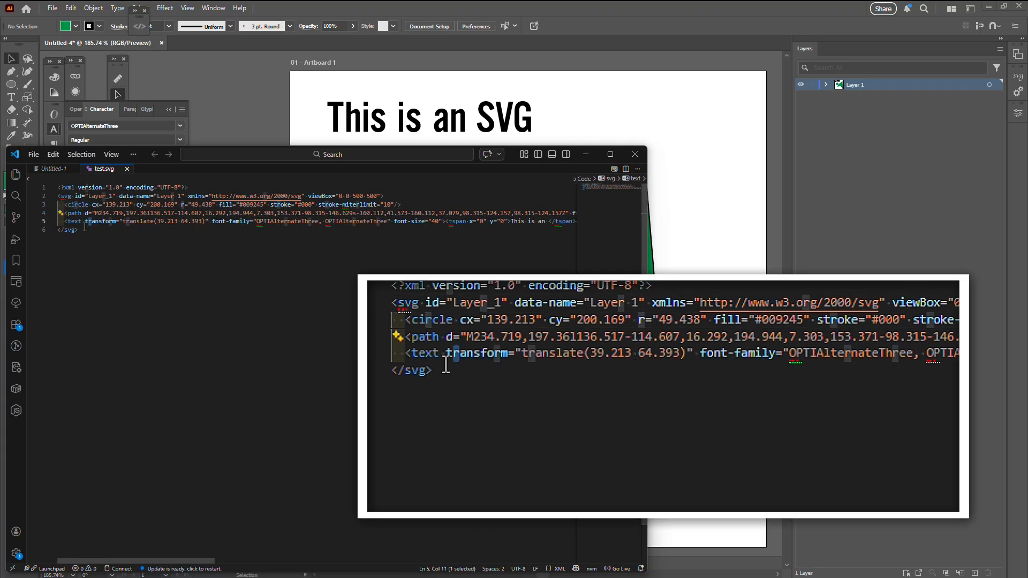
{"action": "left_click", "coordinate": [448, 222]}
{"action": "key", "text": "Return"}
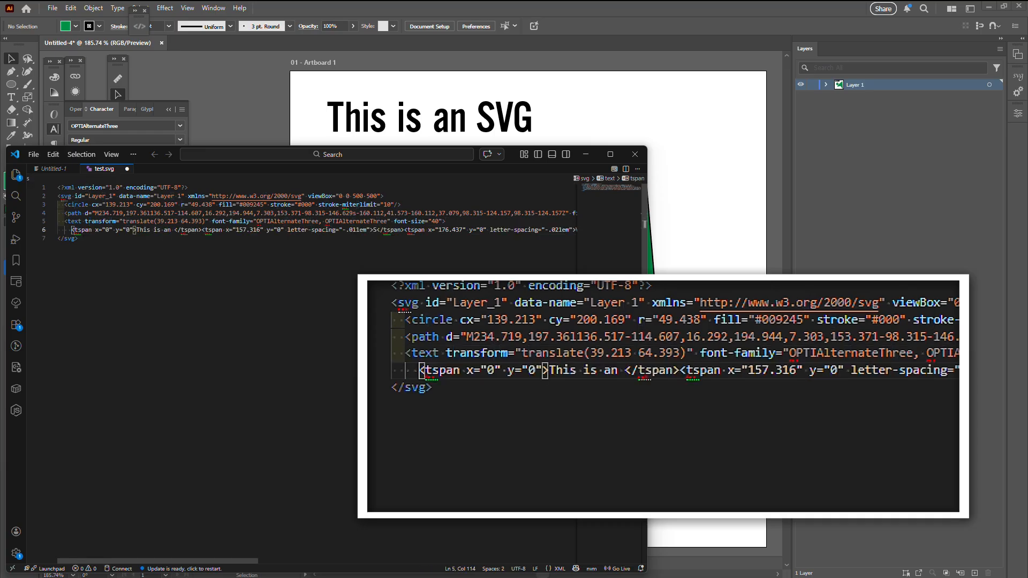
Break every remaining tspan of the text element onto its own line and save test.svg.
{"action": "left_click", "coordinate": [175, 231]}
{"action": "left_click", "coordinate": [224, 231], "text": "shift"}
{"action": "key", "text": "ctrl+shift+l"}
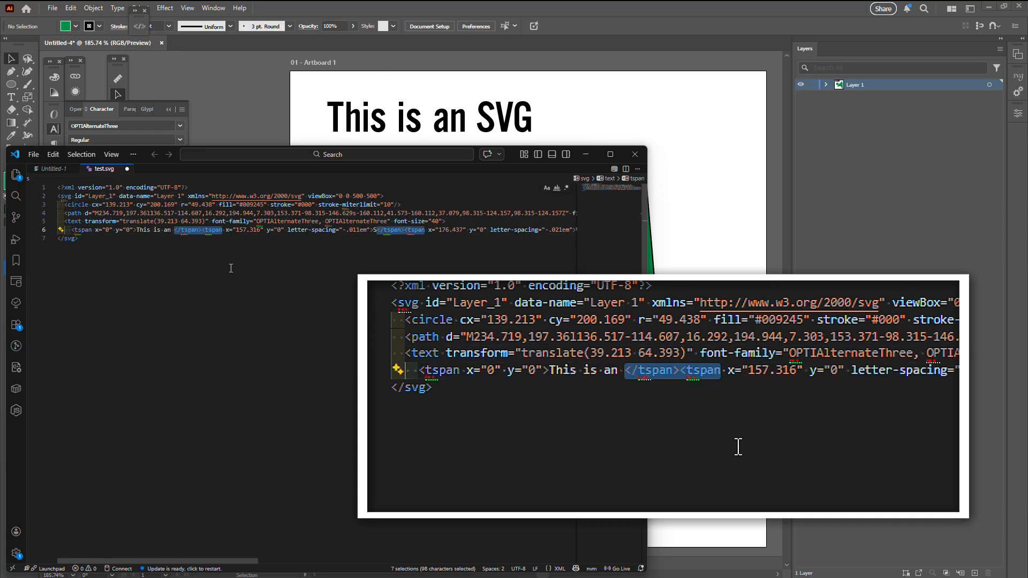
{"action": "key", "text": "ctrl+Left"}
{"action": "key", "text": "ctrl+Left"}
{"action": "key", "text": "Right"}
{"action": "key", "text": "Return"}
{"action": "left_click", "coordinate": [144, 310]}
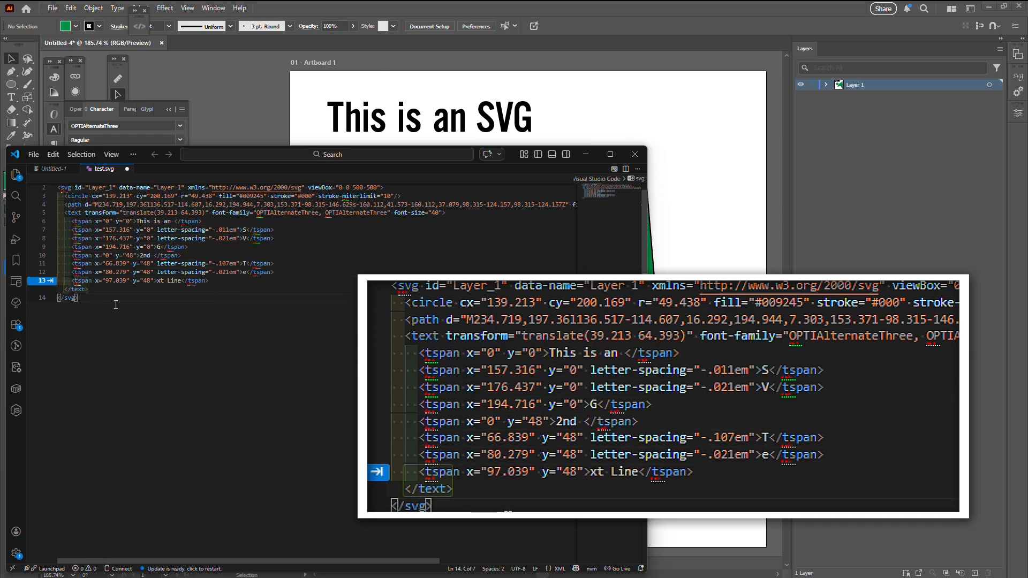
{"action": "key", "text": "Escape"}
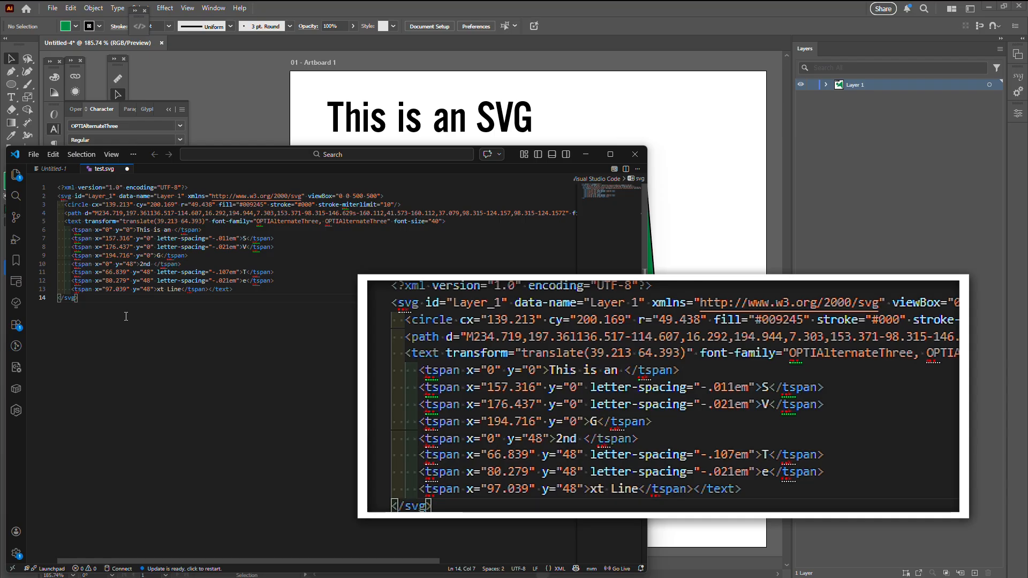
{"action": "key", "text": "ctrl+s"}
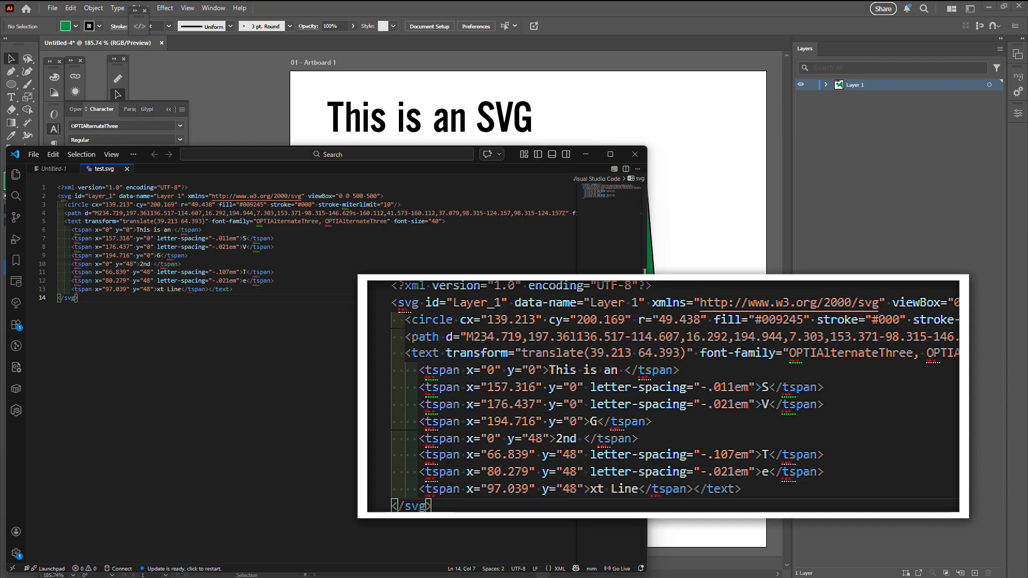
Open test.svg in Illustrator and expand Layer 1 and its text group to examine the separate type objects.
{"action": "left_click_drag", "start_coordinate": [1009, 505], "coordinate": [666, 43]}
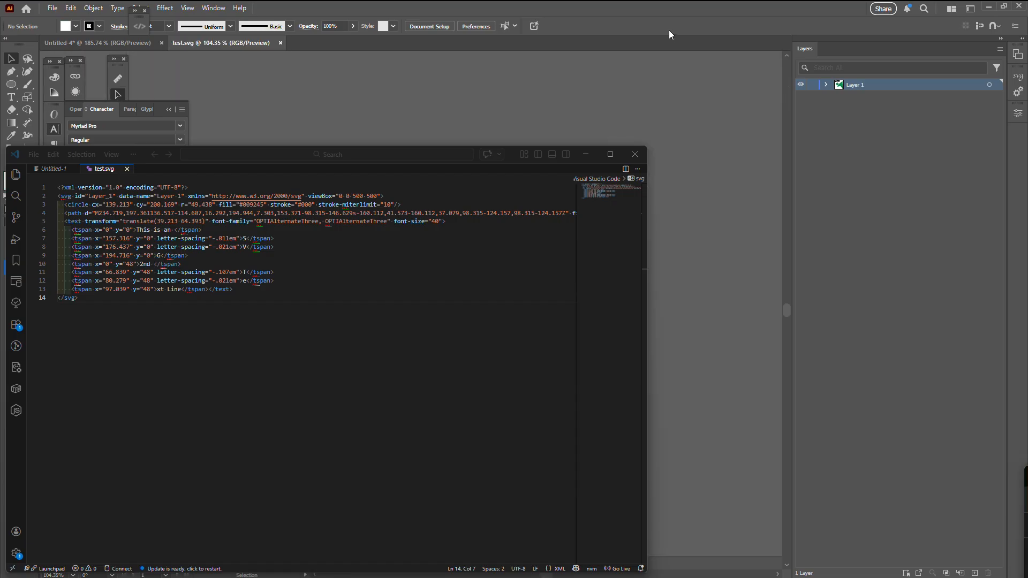
{"action": "left_click", "coordinate": [670, 30]}
{"action": "left_click", "coordinate": [826, 84]}
{"action": "left_click", "coordinate": [839, 96]}
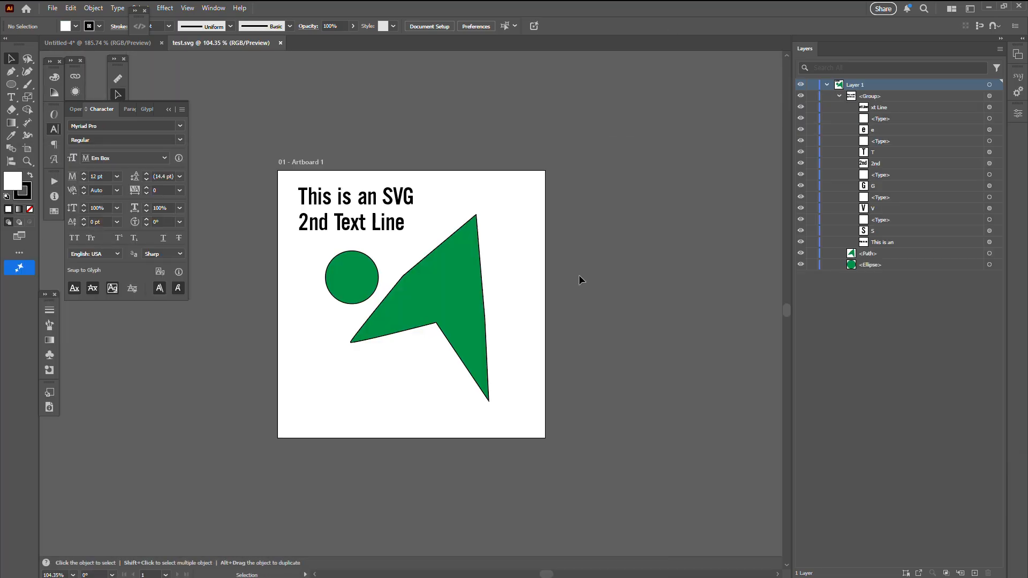
Isolate the text group and move the T, V, G and "xt Line" pieces away from their places.
{"action": "double_click", "coordinate": [348, 225]}
{"action": "left_click_drag", "start_coordinate": [339, 227], "coordinate": [332, 241]}
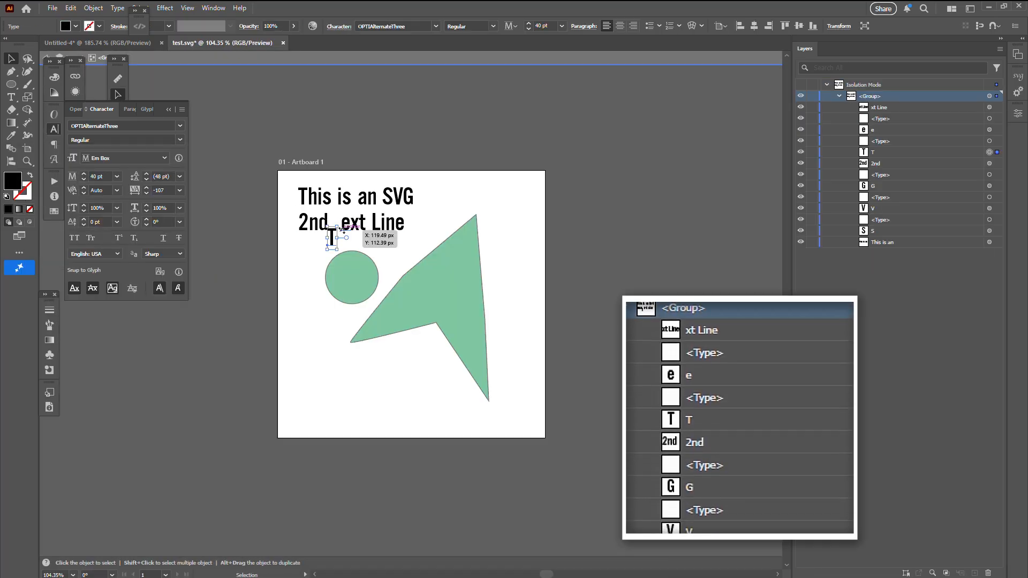
{"action": "left_click_drag", "start_coordinate": [398, 200], "coordinate": [456, 219]}
{"action": "left_click_drag", "start_coordinate": [393, 227], "coordinate": [398, 238]}
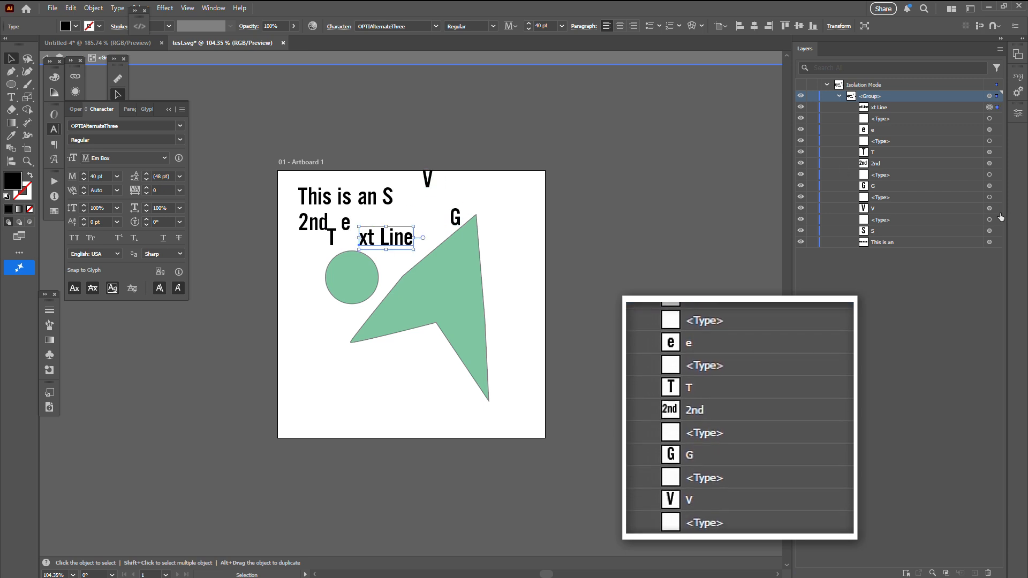
Undo the letter moves and close test.svg without saving changes.
{"action": "key", "text": "ctrl+z"}
{"action": "key", "text": "ctrl+z"}
{"action": "key", "text": "ctrl+z"}
{"action": "key", "text": "ctrl+z"}
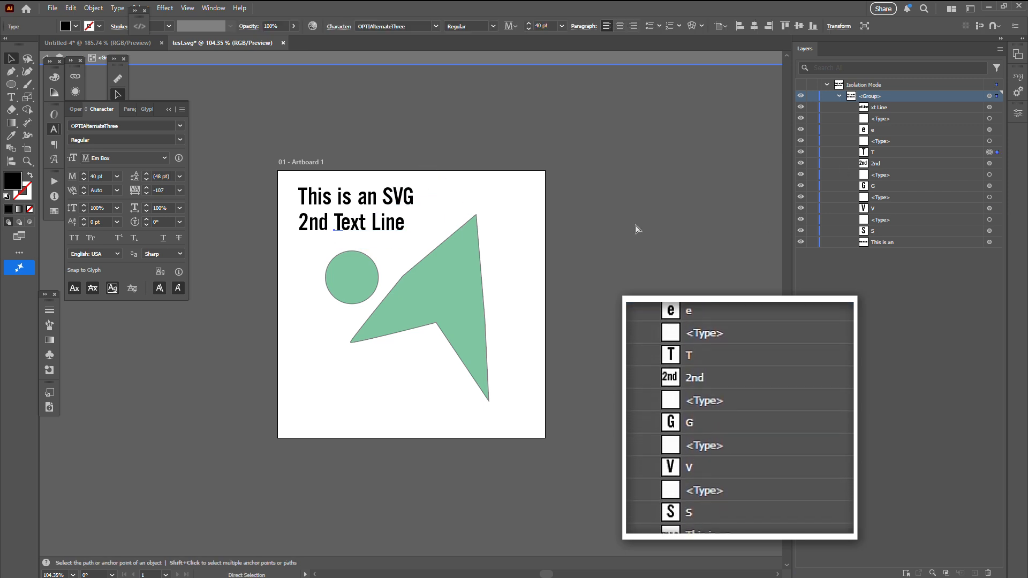
{"action": "key", "text": "Escape"}
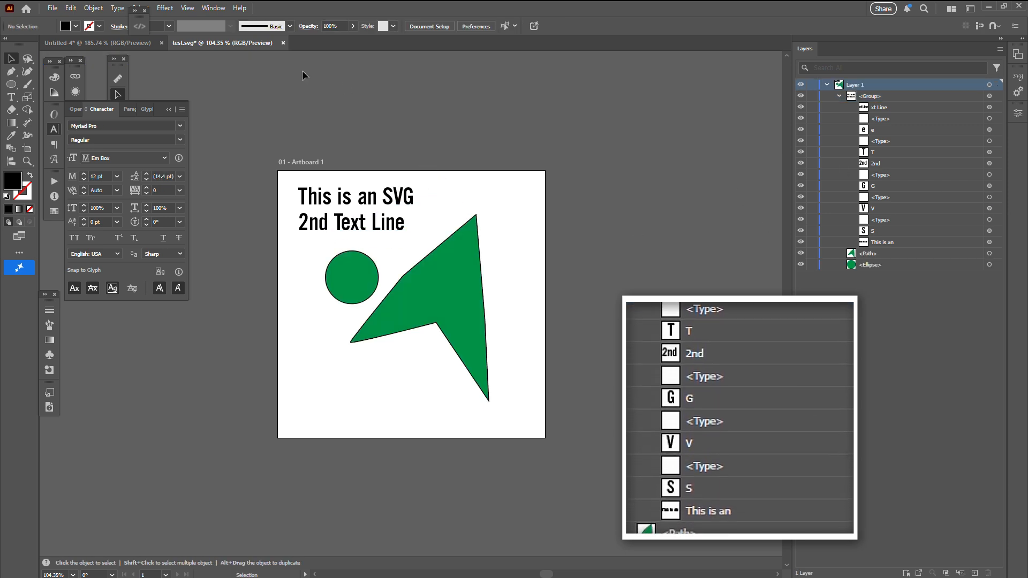
{"action": "left_click", "coordinate": [283, 42]}
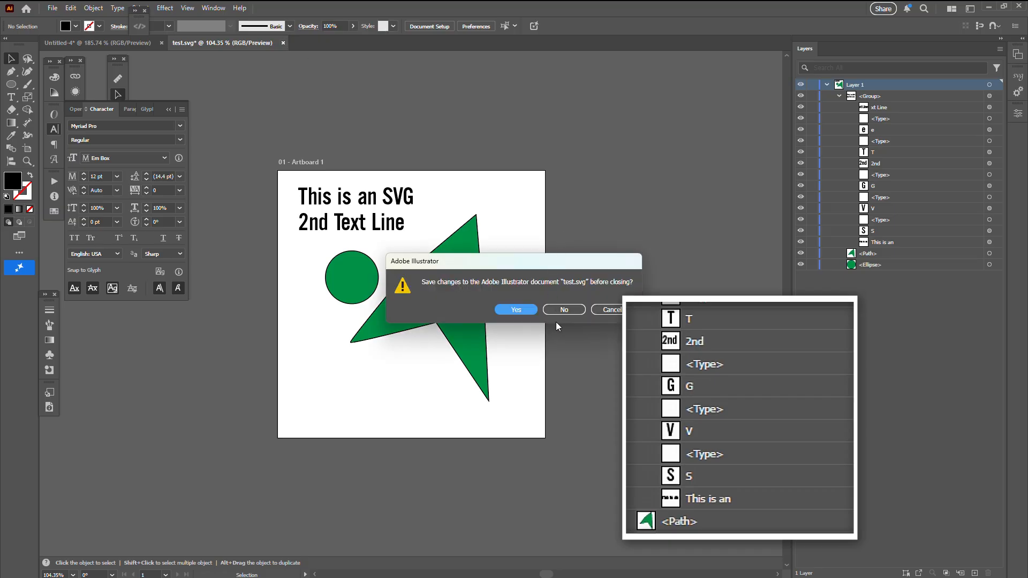
{"action": "left_click", "coordinate": [564, 310]}
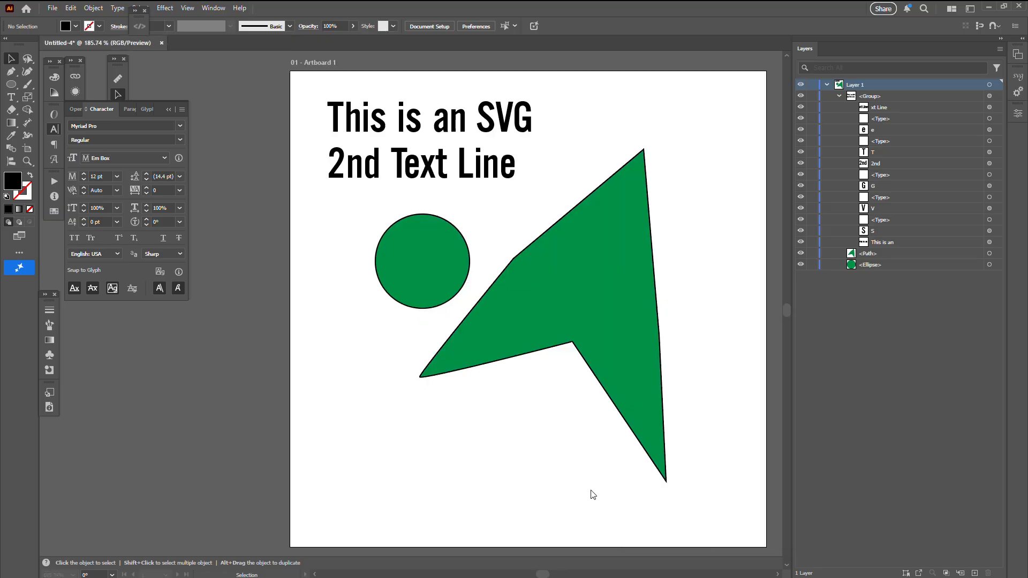
Add a second stroke to the circle in red at 20 pt and place it beneath the black stroke.
{"action": "left_click", "coordinate": [394, 268]}
{"action": "left_click", "coordinate": [75, 92]}
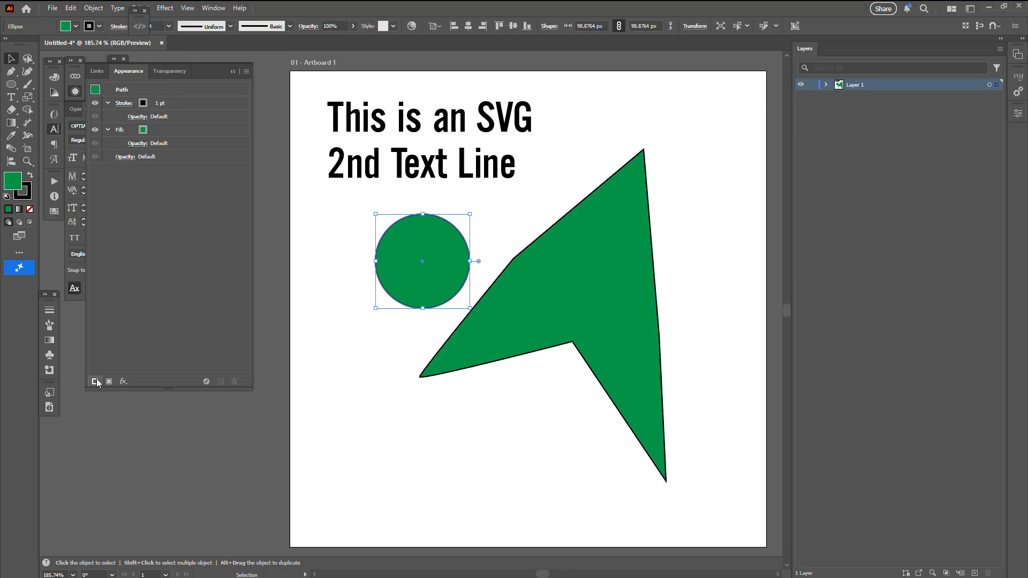
{"action": "left_click", "coordinate": [142, 103]}
{"action": "left_click", "coordinate": [152, 104]}
{"action": "left_click", "coordinate": [44, 155]}
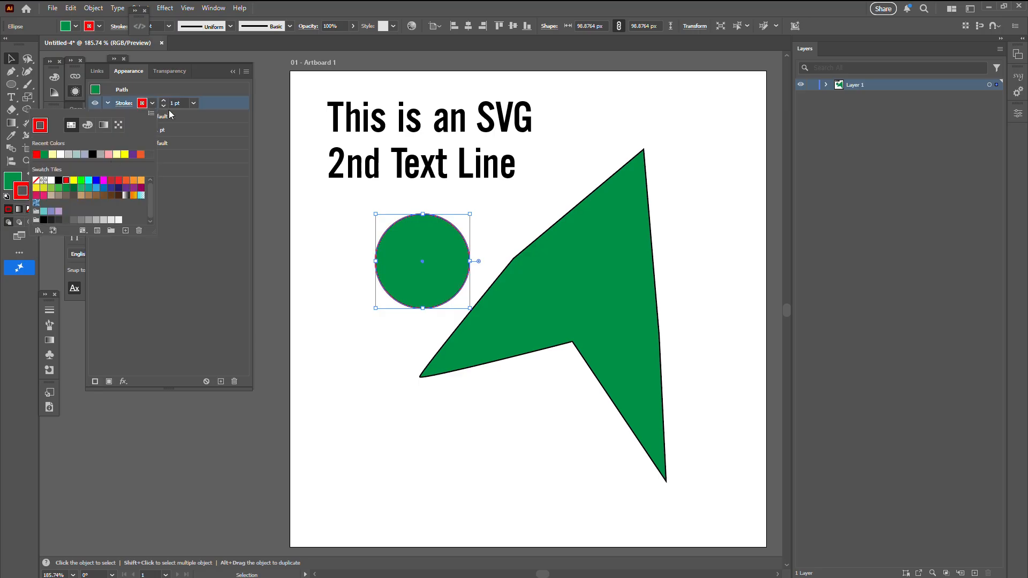
{"action": "left_click", "coordinate": [164, 101], "text": "shift"}
{"action": "left_click", "coordinate": [165, 101], "text": "shift"}
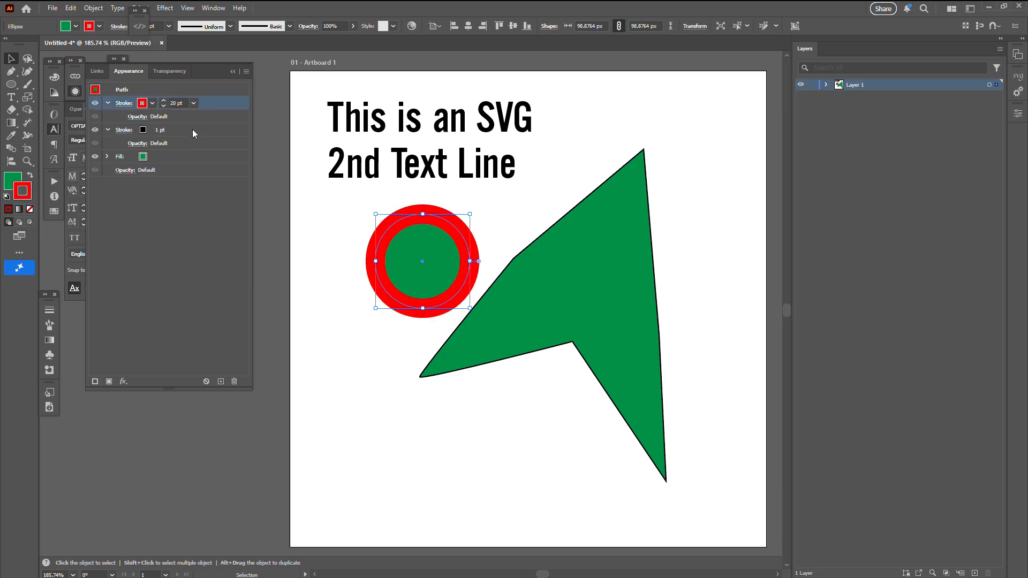
{"action": "left_click_drag", "start_coordinate": [219, 104], "coordinate": [224, 150]}
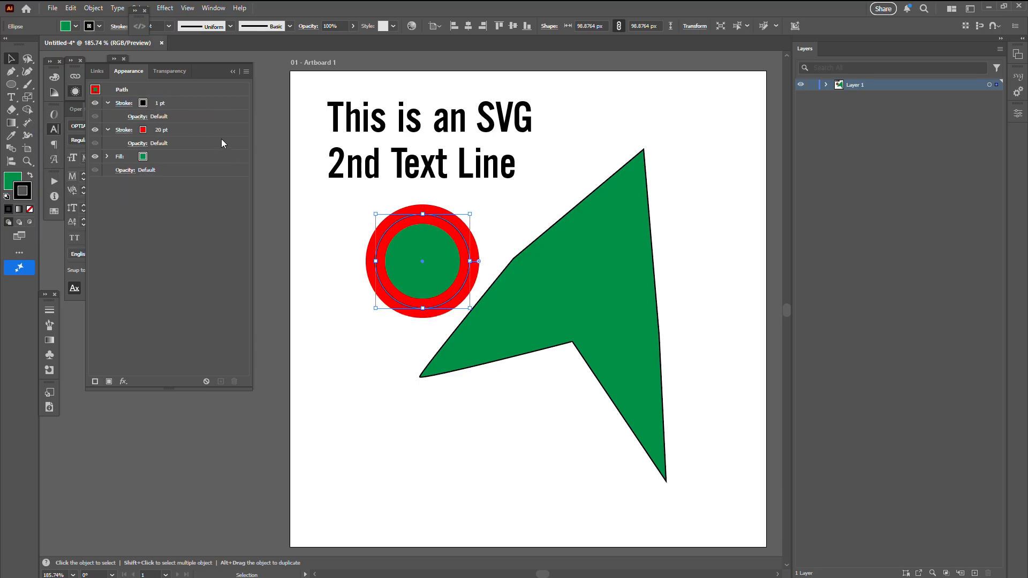
Apply an Offset Path effect of 16 px to the circle's 20 pt red stroke.
{"action": "left_click", "coordinate": [214, 131]}
{"action": "left_click", "coordinate": [124, 381]}
{"action": "mouse_move", "coordinate": [195, 175]}
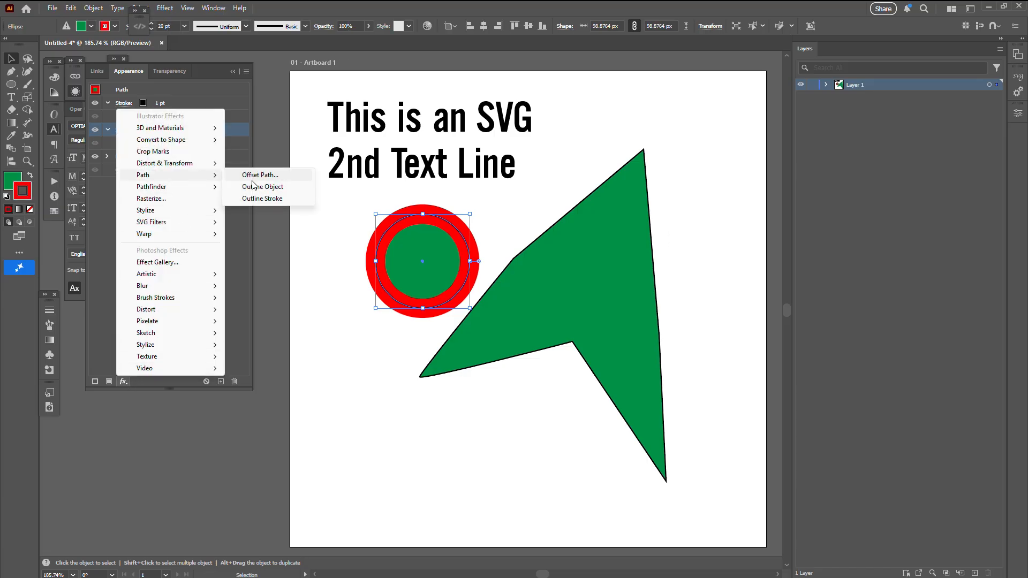
{"action": "left_click", "coordinate": [250, 177]}
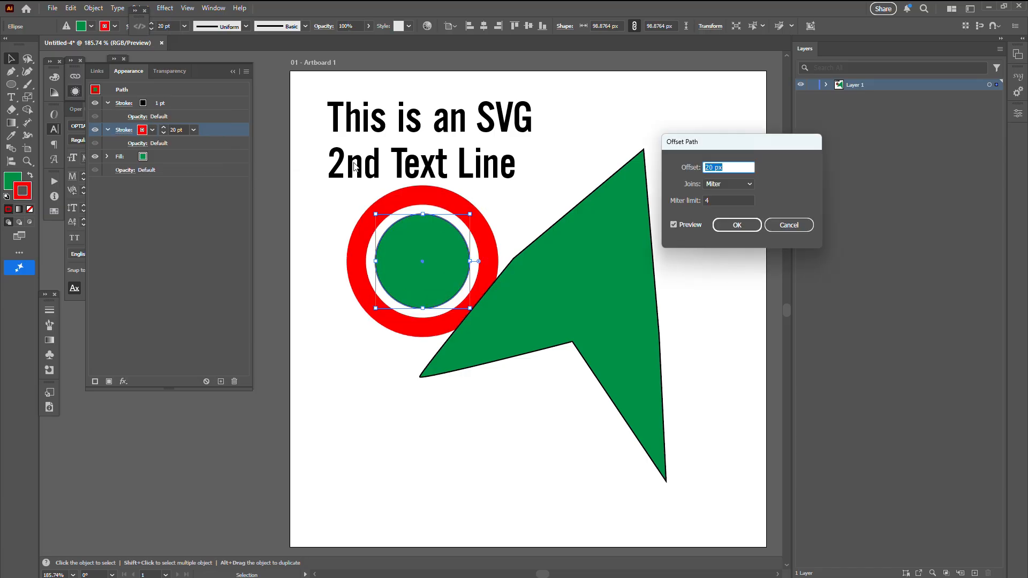
{"action": "key", "text": "Down"}
{"action": "key", "text": "Down"}
{"action": "key", "text": "Down"}
{"action": "key", "text": "Down"}
{"action": "key", "text": "Return"}
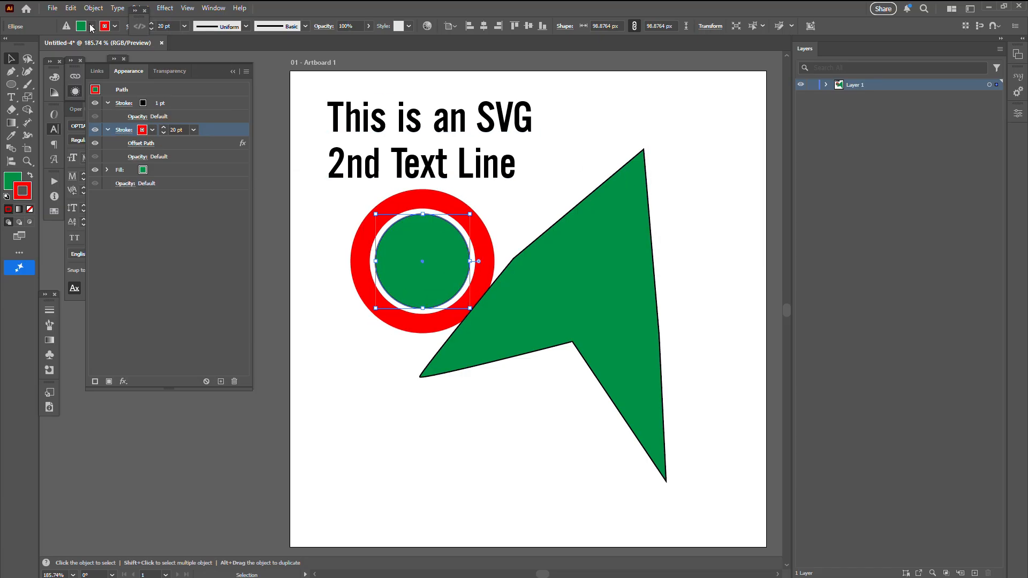
Export the artwork as test.svg with Presentation Attributes styling and Layer Names object IDs, replacing the existing file.
{"action": "left_click", "coordinate": [53, 7]}
{"action": "mouse_move", "coordinate": [171, 242]}
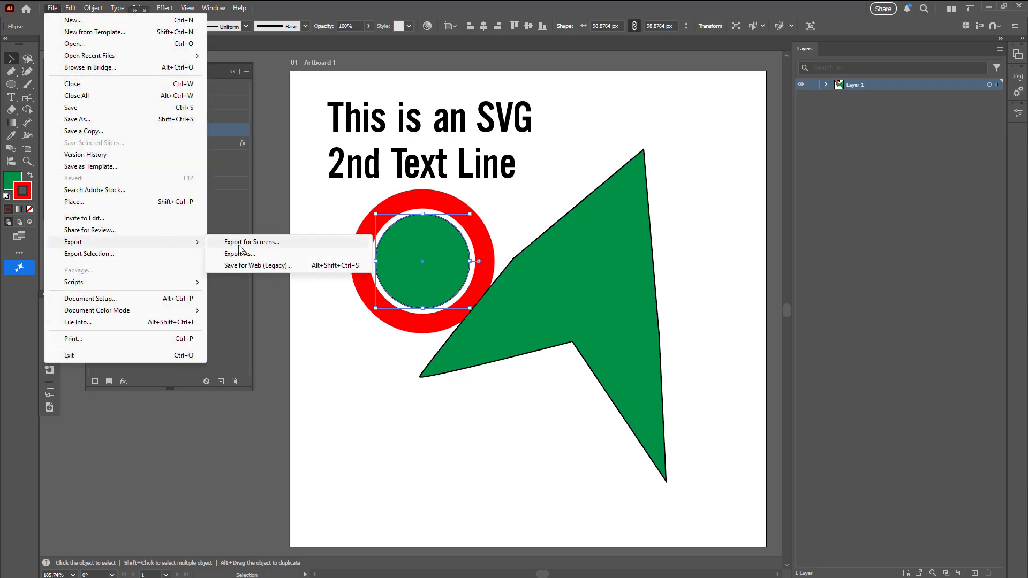
{"action": "left_click", "coordinate": [239, 253]}
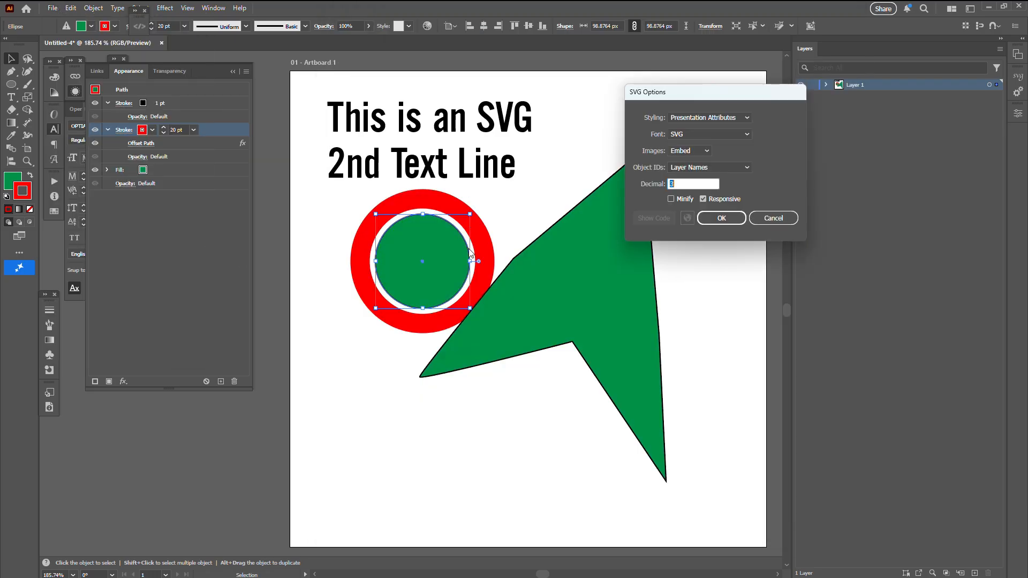
{"action": "left_click", "coordinate": [735, 220]}
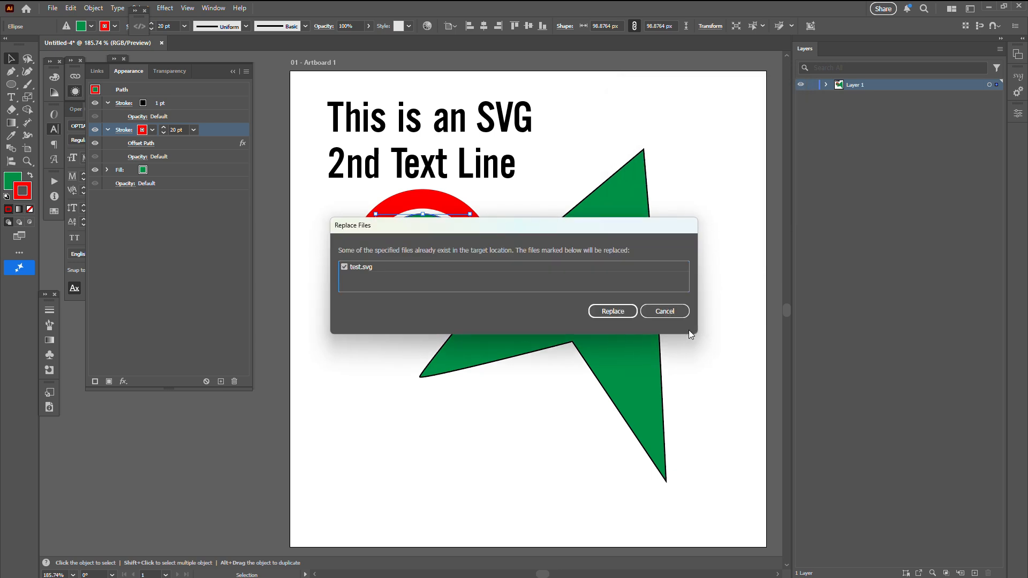
{"action": "left_click", "coordinate": [608, 313]}
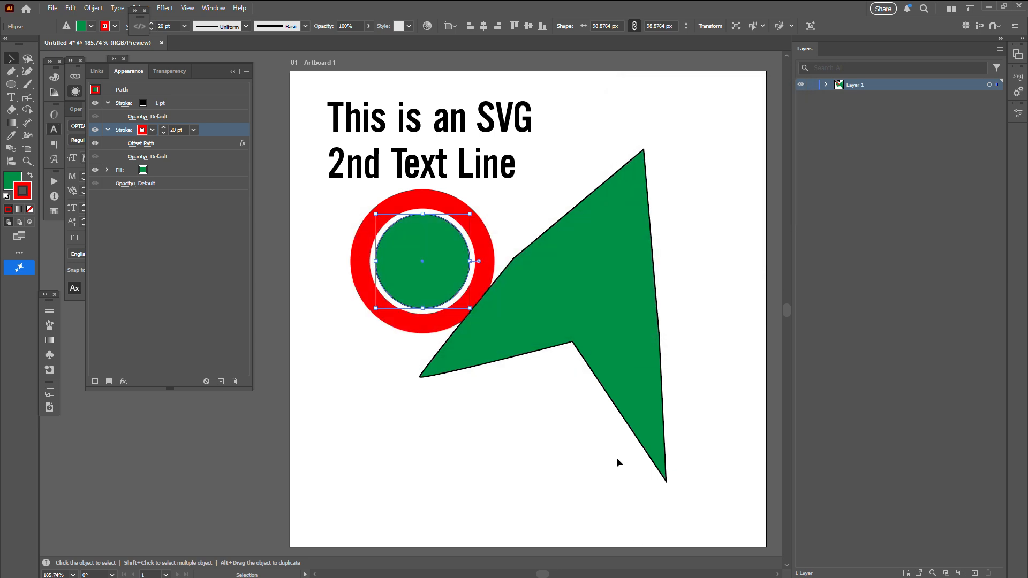
Expand Layer 1, switch to Visual Studio Code and examine the circle and path elements in test.svg's code.
{"action": "left_click", "coordinate": [827, 84]}
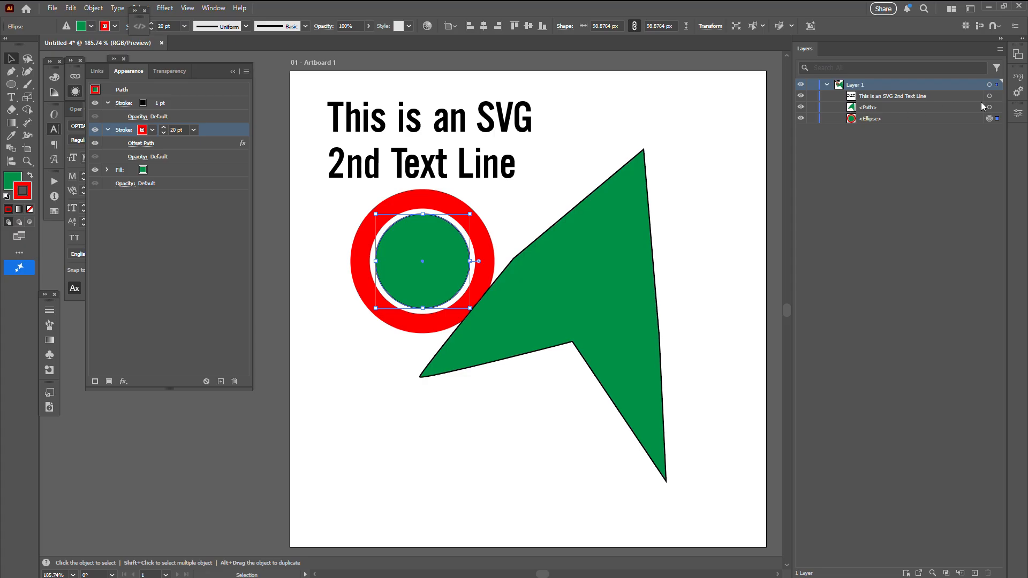
{"action": "key", "text": "alt+Tab"}
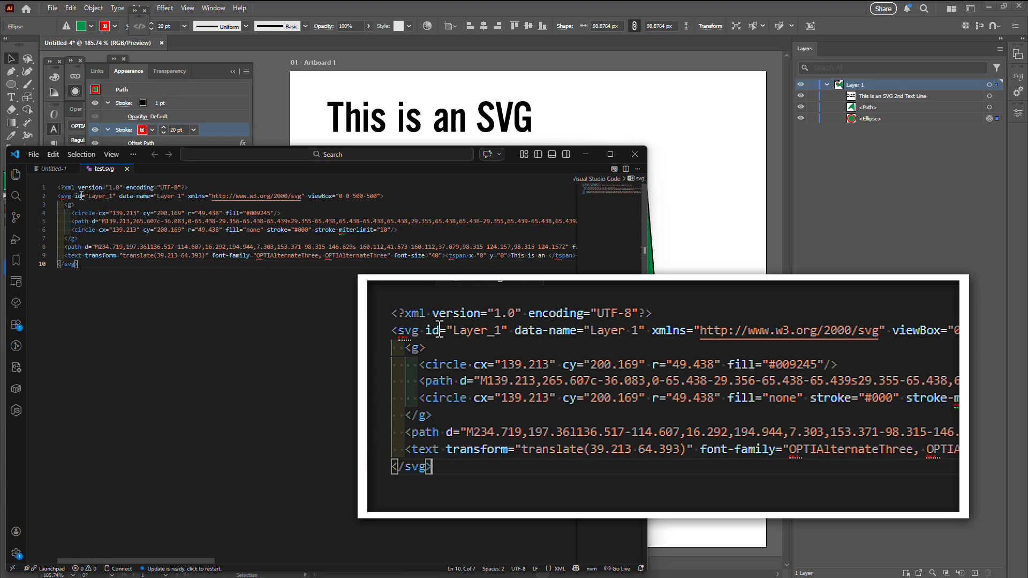
{"action": "left_click", "coordinate": [82, 213]}
{"action": "double_click", "coordinate": [83, 247]}
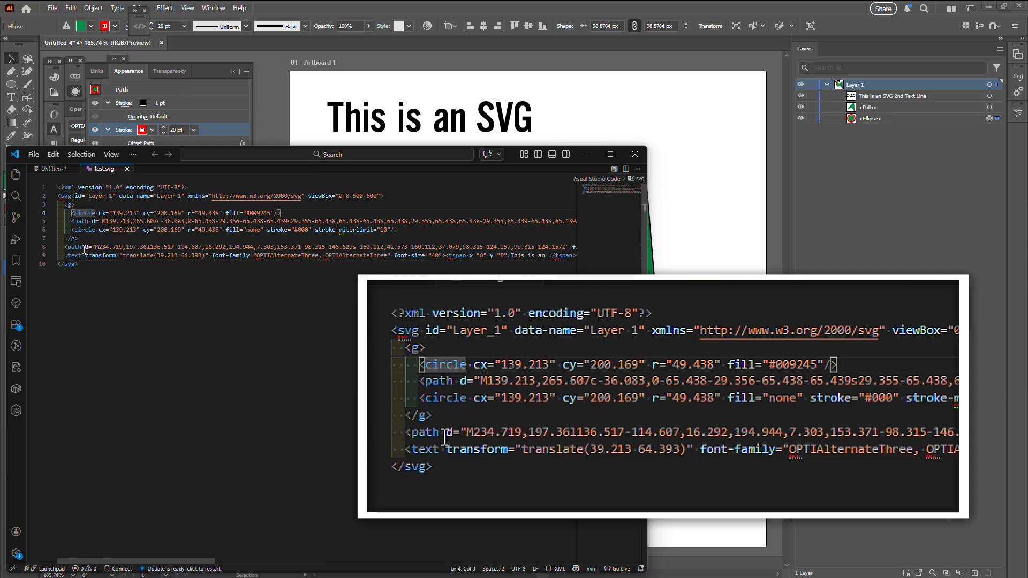
{"action": "left_click", "coordinate": [104, 279]}
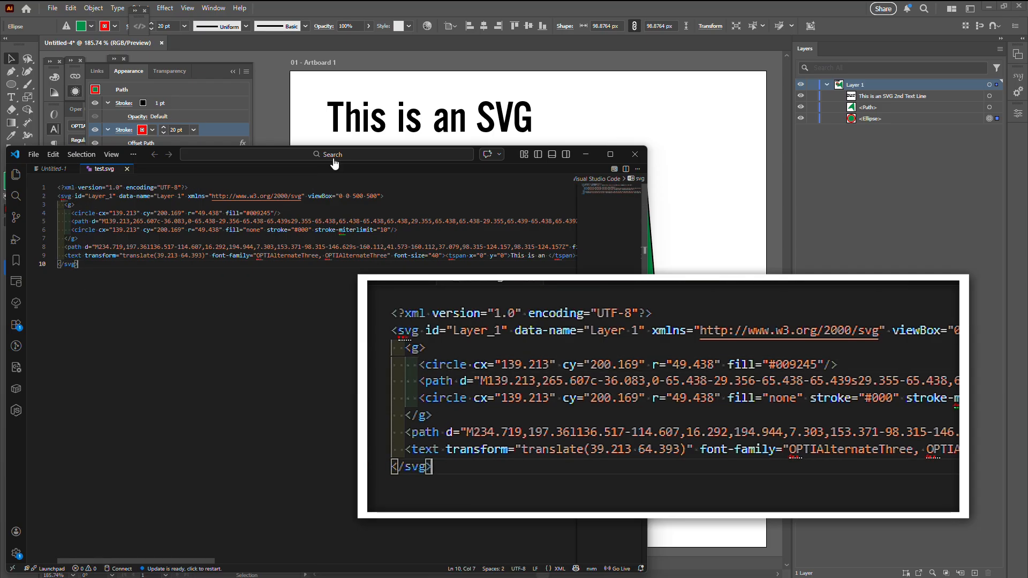
Open the exported test.svg in Illustrator and expand Layer 1 and the circle's group.
{"action": "left_click_drag", "start_coordinate": [361, 1], "coordinate": [351, 45]}
{"action": "left_click", "coordinate": [395, 8]}
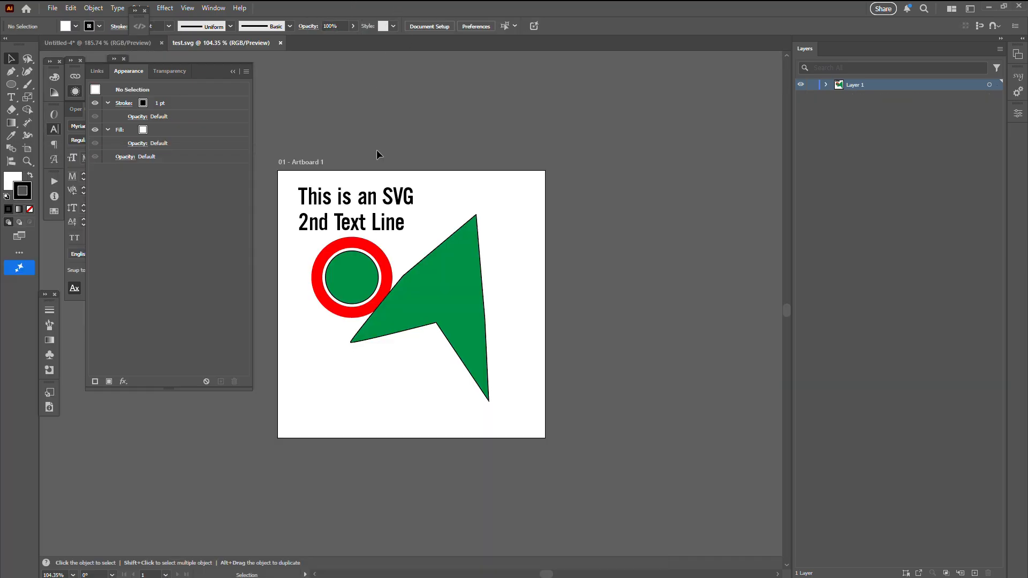
{"action": "left_click", "coordinate": [826, 85]}
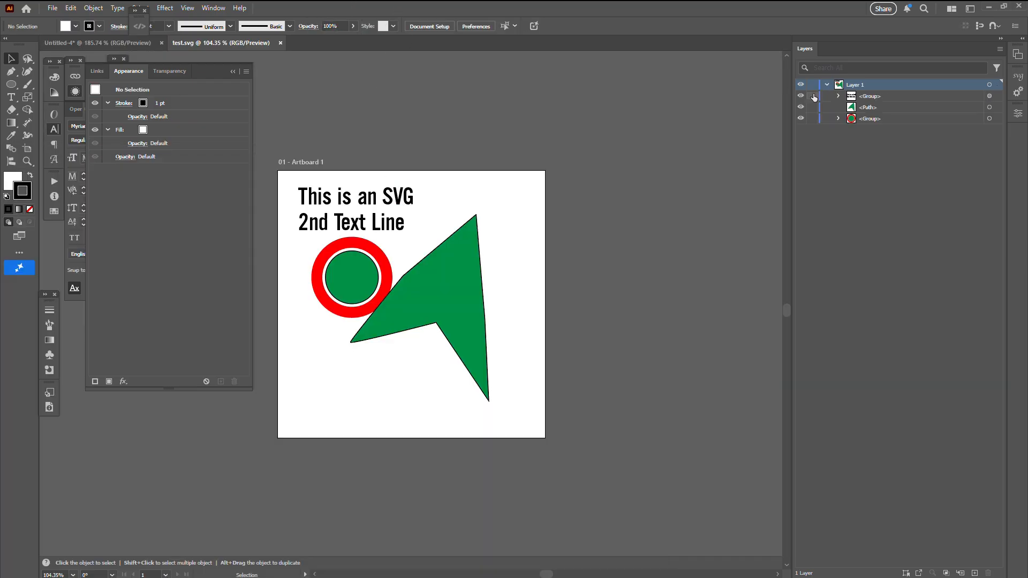
{"action": "left_click", "coordinate": [374, 255]}
{"action": "left_click", "coordinate": [839, 118]}
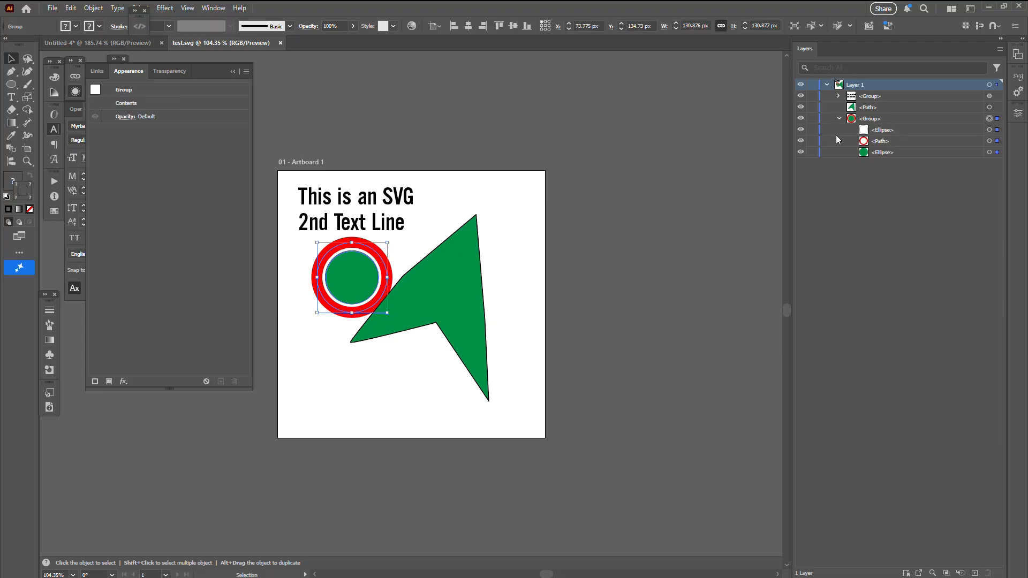
Target the group's upper ellipse, red path and green ellipse one by one to inspect their appearance.
{"action": "left_click", "coordinate": [990, 130]}
{"action": "left_click", "coordinate": [990, 142]}
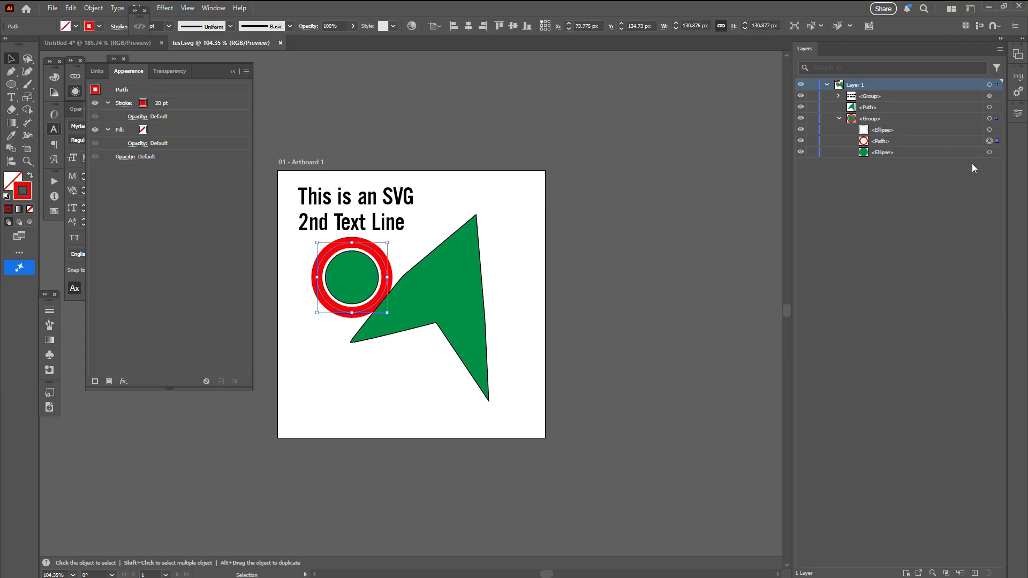
{"action": "left_click", "coordinate": [989, 153]}
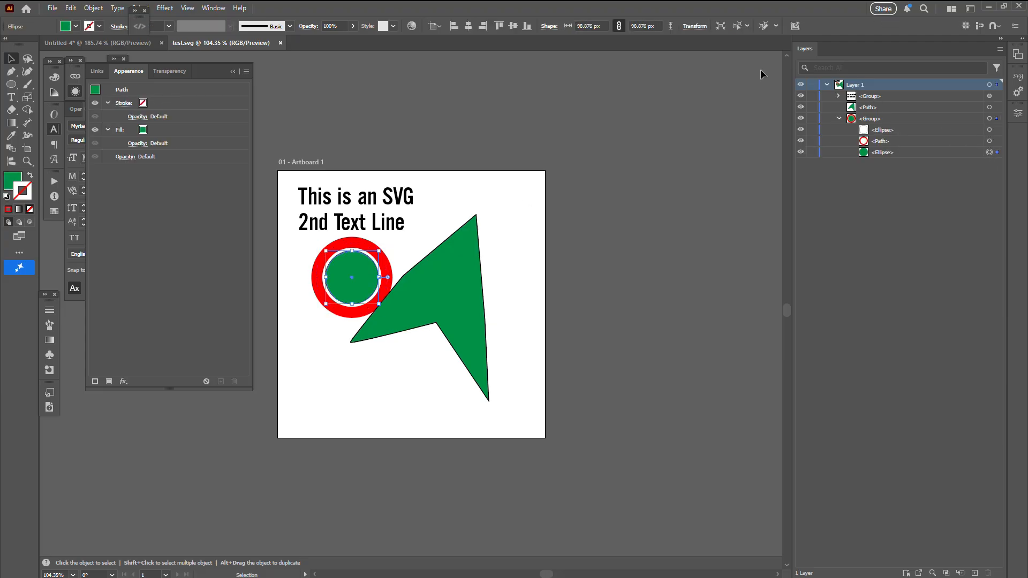
In the Untitled-4 document, delete the circle and the "This is an SVG 2nd Text Line" text object.
{"action": "left_click", "coordinate": [108, 42]}
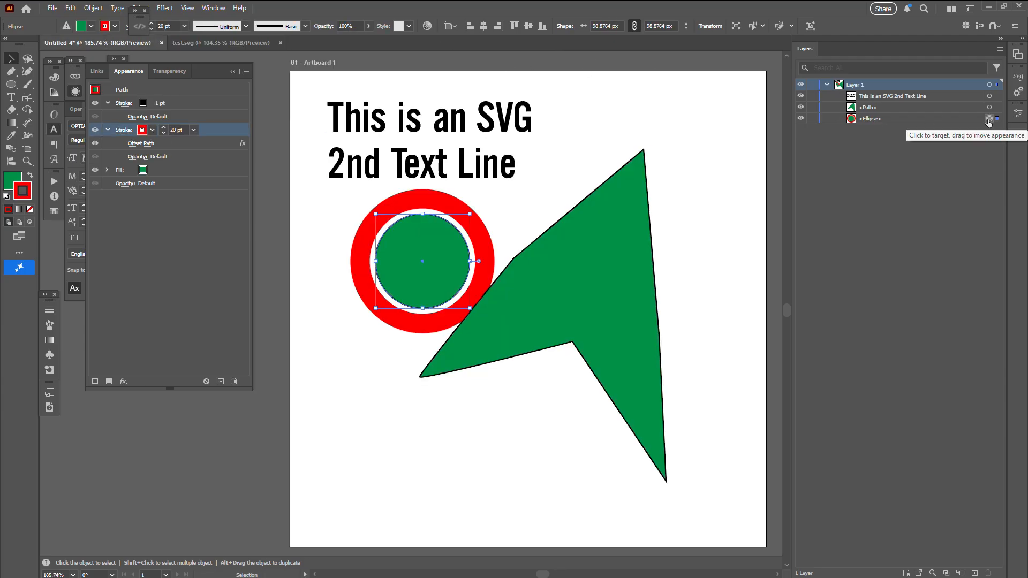
{"action": "key", "text": "Delete"}
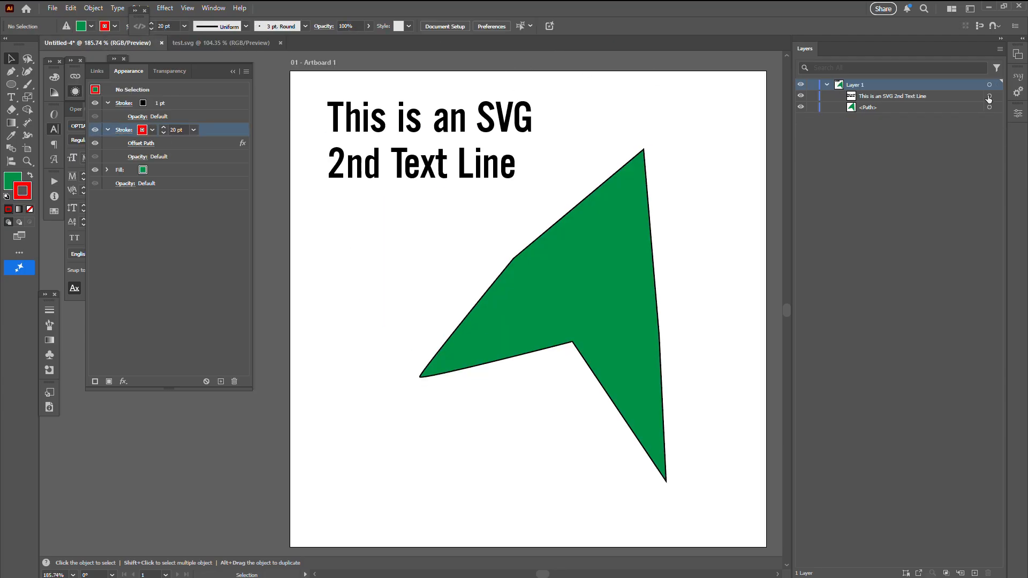
{"action": "left_click", "coordinate": [989, 97]}
{"action": "key", "text": "Delete"}
Target the remaining green path in Layer 1 and rename it my-shape.
{"action": "left_click", "coordinate": [989, 97]}
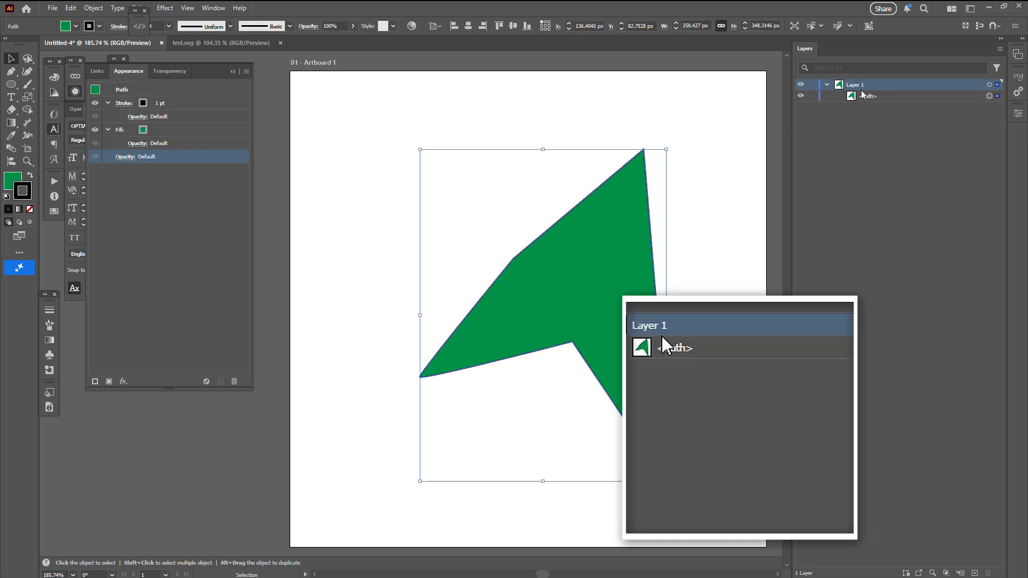
{"action": "double_click", "coordinate": [868, 95]}
{"action": "type", "text": ",y"}
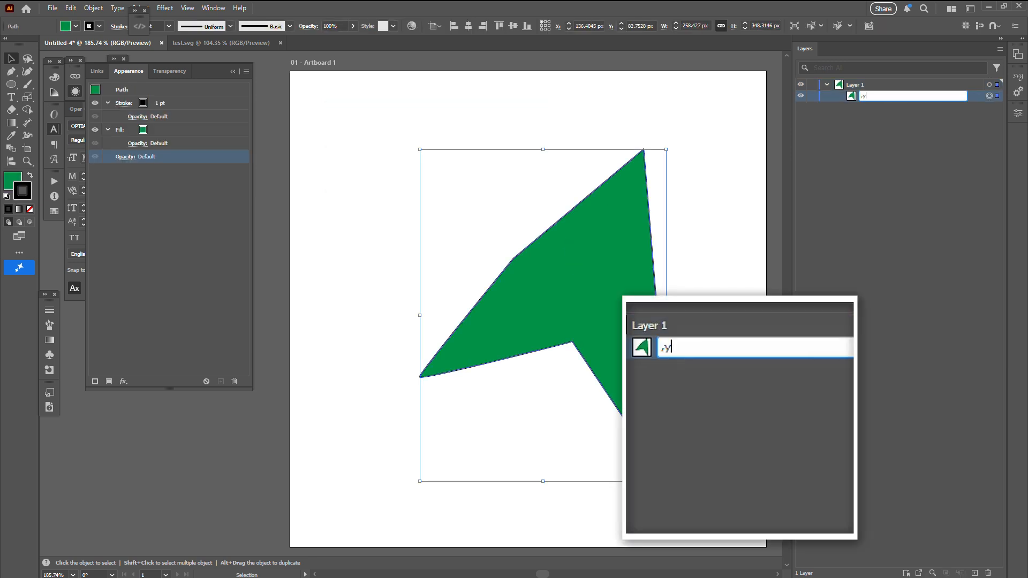
{"action": "type", "text": "my-shape"}
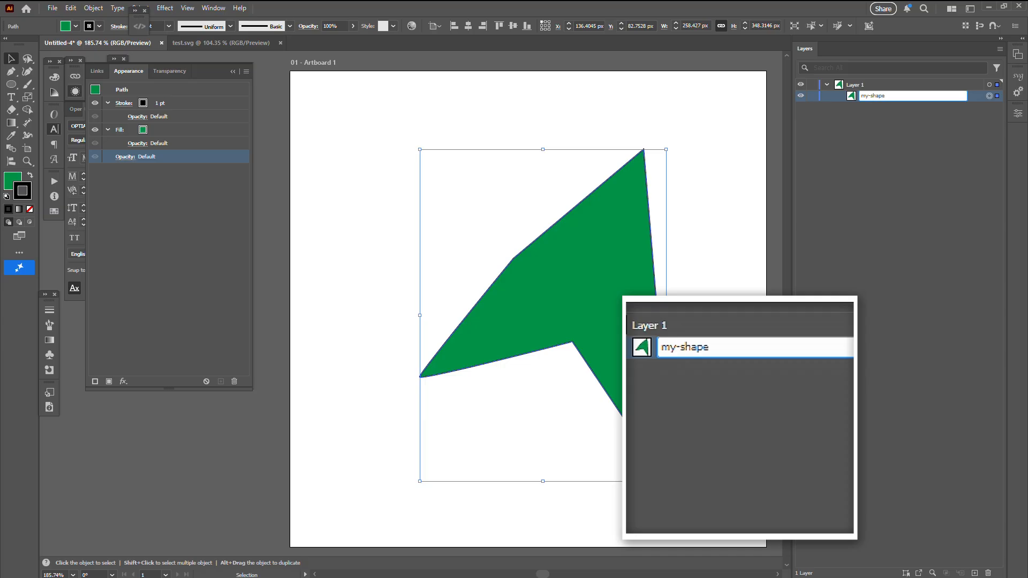
{"action": "left_click", "coordinate": [869, 123]}
Export the document containing only my-shape as SVG, replacing the existing test.svg.
{"action": "left_click", "coordinate": [52, 8]}
{"action": "mouse_move", "coordinate": [144, 239]}
{"action": "left_click", "coordinate": [257, 253]}
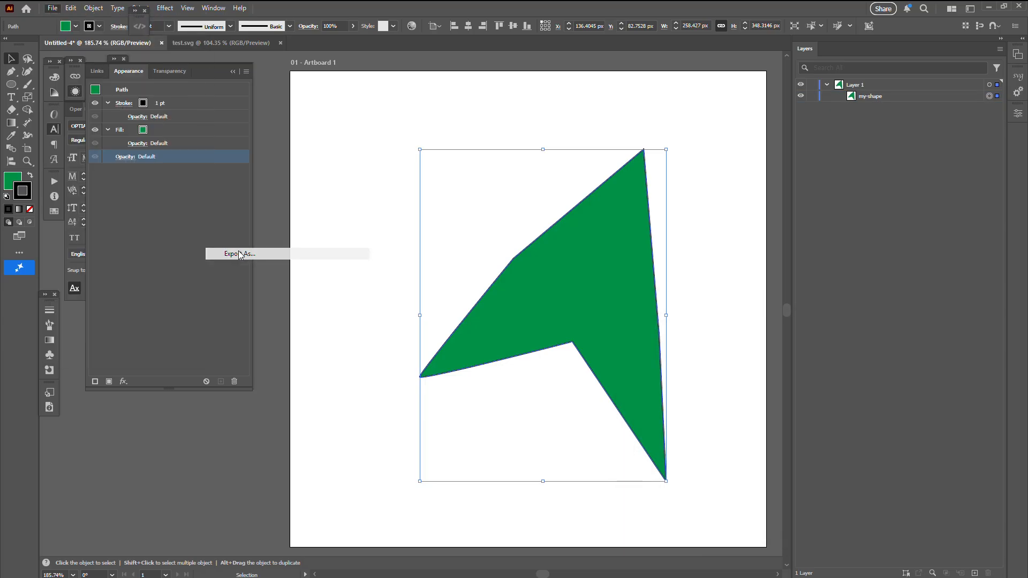
{"action": "double_click", "coordinate": [455, 105]}
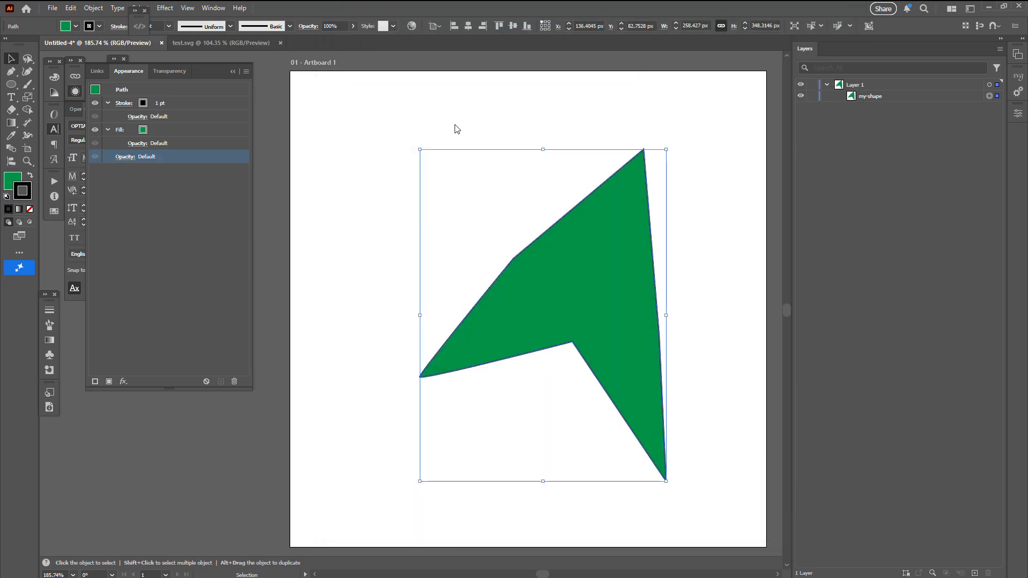
{"action": "left_click", "coordinate": [732, 221]}
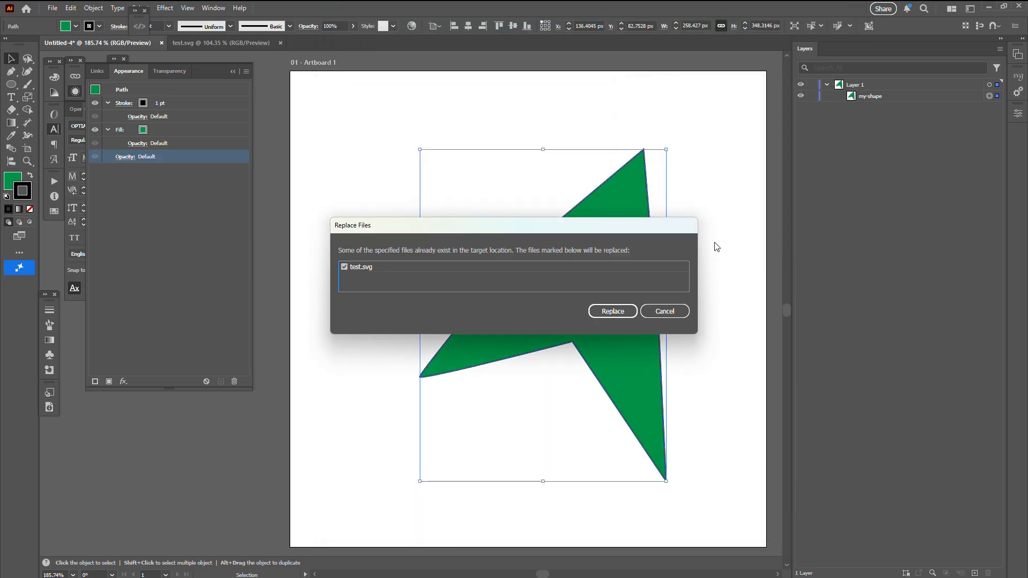
{"action": "left_click", "coordinate": [611, 314]}
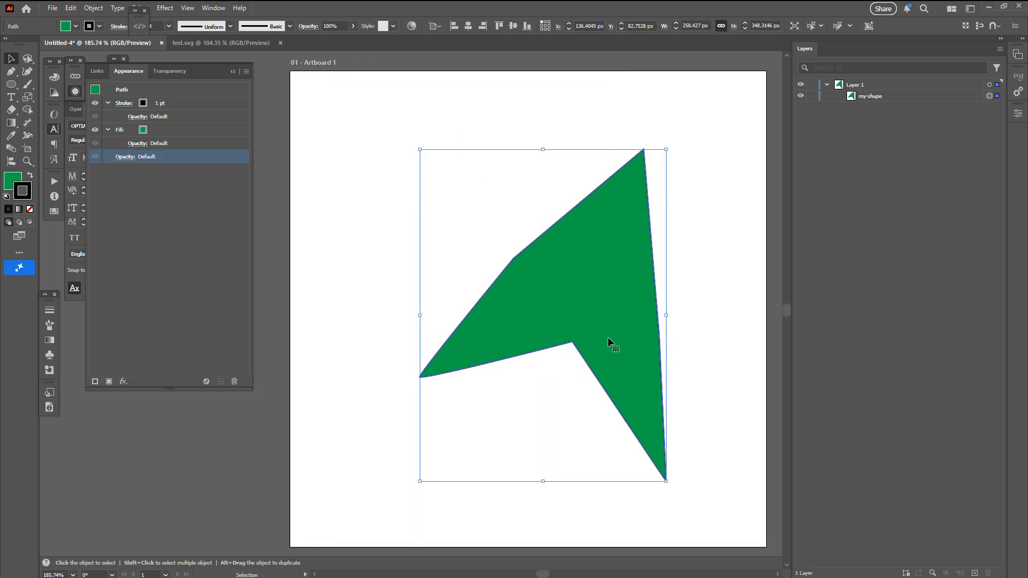
Close the old test.svg, open the newly exported one and expand Layer 1 to check the path's name.
{"action": "left_click", "coordinate": [280, 43]}
{"action": "left_click_drag", "start_coordinate": [403, 139], "coordinate": [364, 43]}
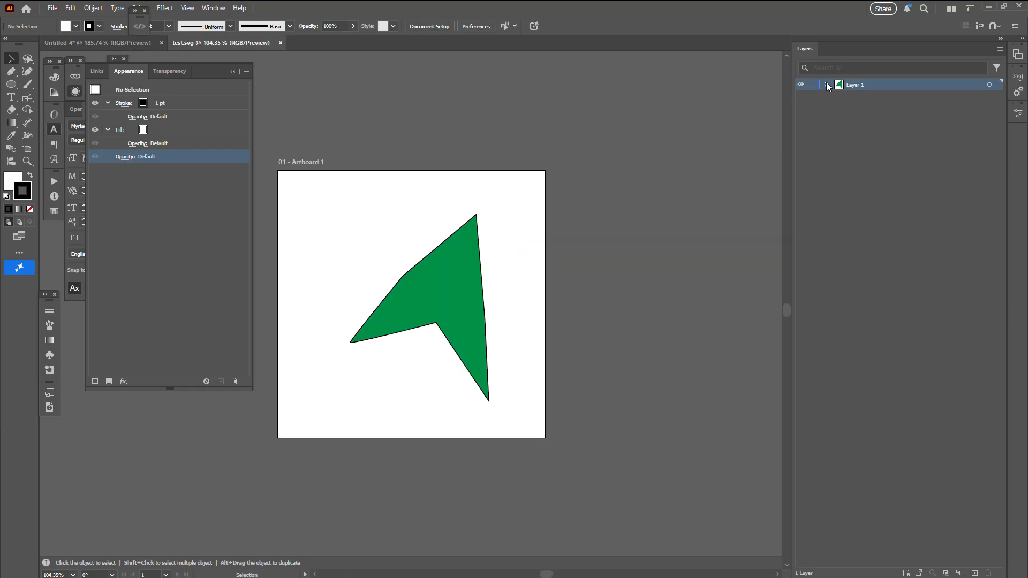
{"action": "left_click", "coordinate": [827, 85]}
{"action": "left_click", "coordinate": [989, 96]}
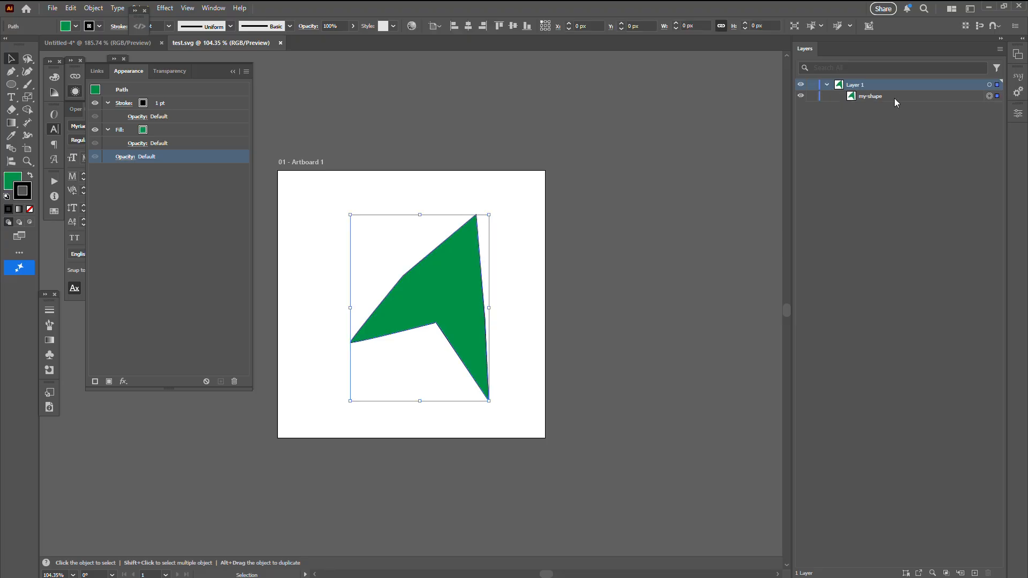
{"action": "double_click", "coordinate": [879, 96]}
{"action": "left_click", "coordinate": [880, 97]}
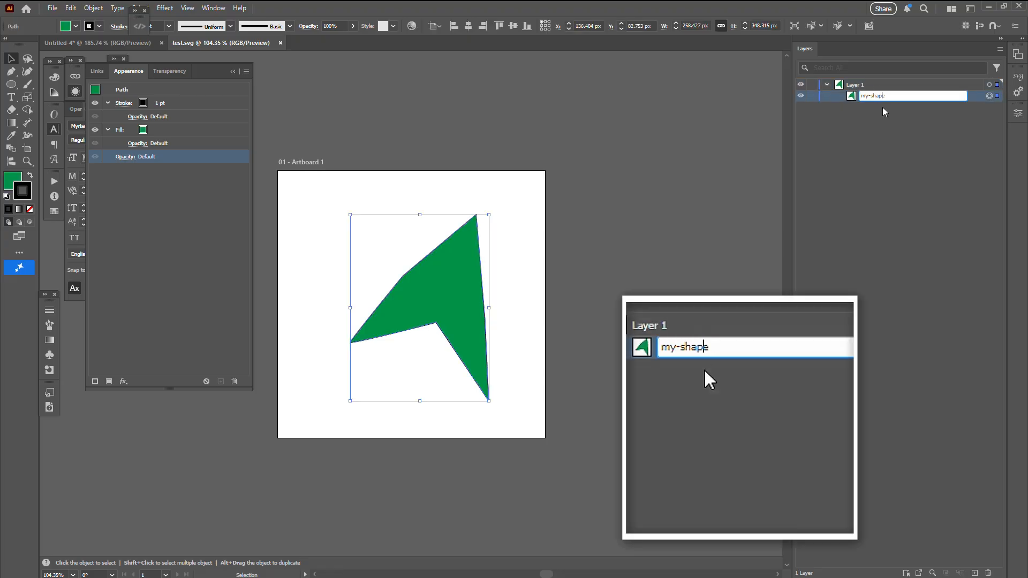
{"action": "left_click", "coordinate": [882, 121]}
Switch to Visual Studio Code, highlight the path's my-shape id in test.svg, and return to Illustrator.
{"action": "key", "text": "alt+Tab"}
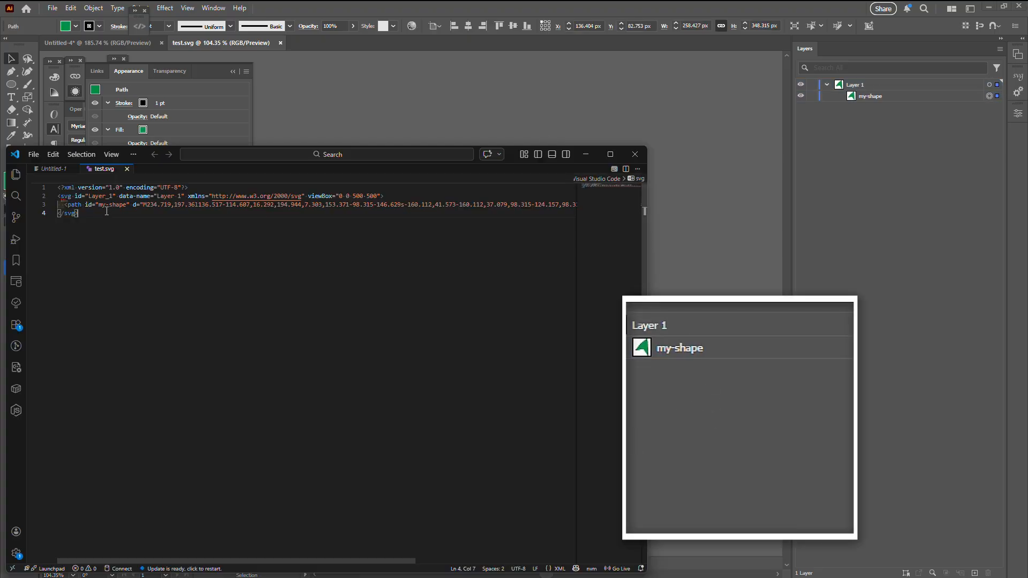
{"action": "left_click_drag", "start_coordinate": [98, 205], "coordinate": [127, 204]}
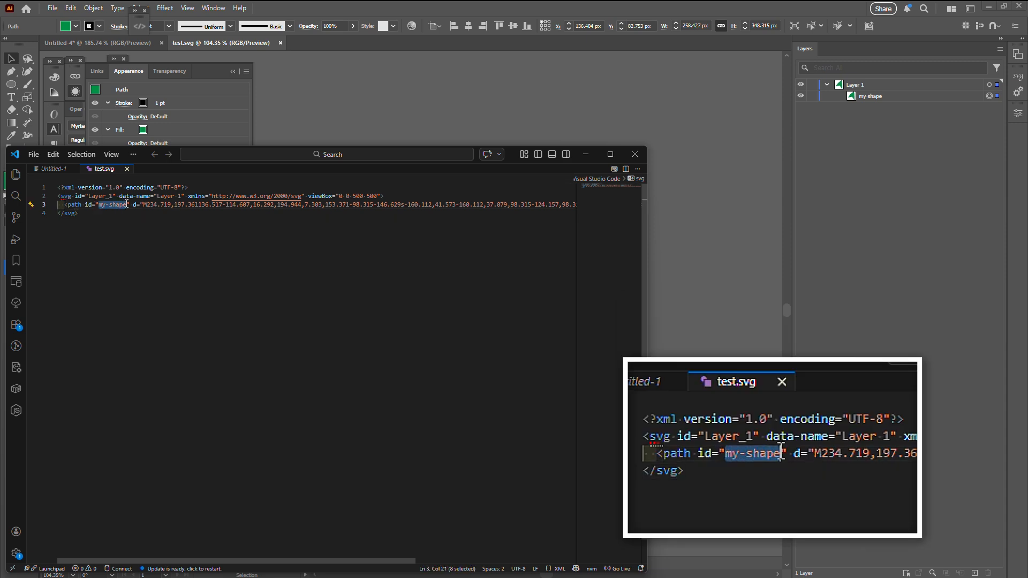
{"action": "left_click", "coordinate": [372, 122]}
Close test.svg and the Untitled-4 document without saving.
{"action": "left_click", "coordinate": [280, 43]}
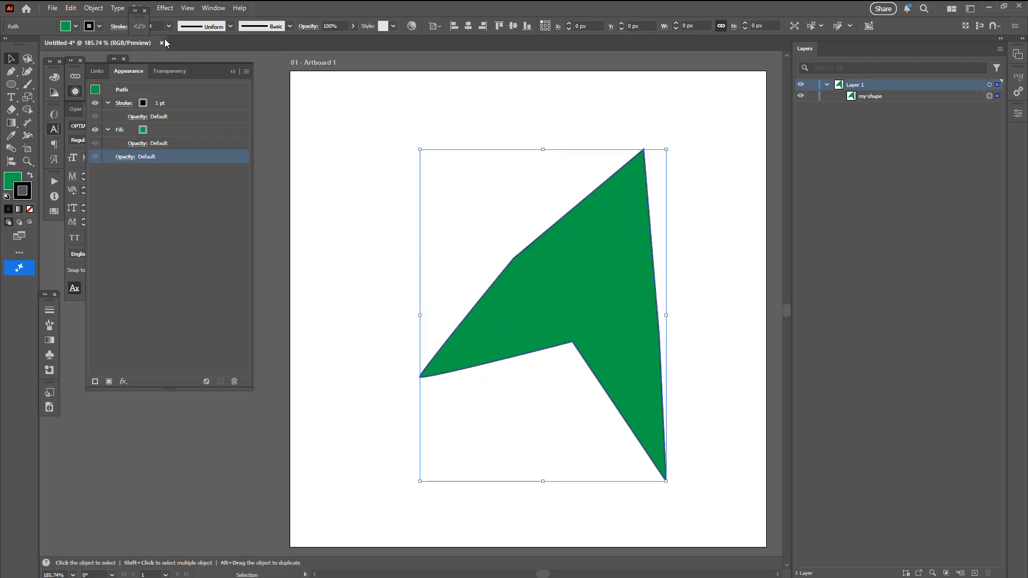
{"action": "left_click", "coordinate": [161, 43]}
{"action": "left_click", "coordinate": [557, 307]}
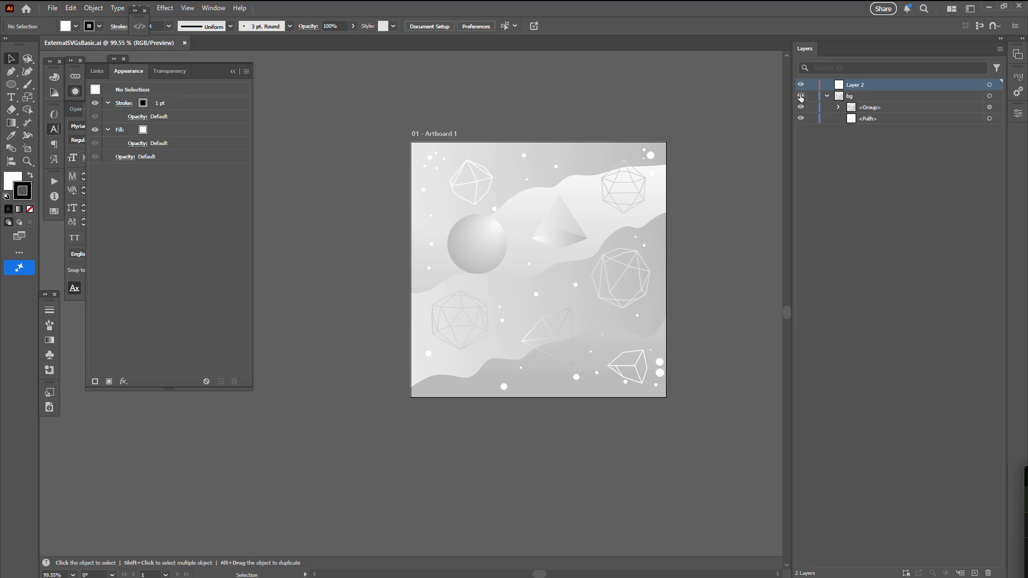
Hide and show the bg layer in ExternalSVGsBasic.ai, then collapse and expand it to examine the background artwork.
{"action": "left_click", "coordinate": [802, 96]}
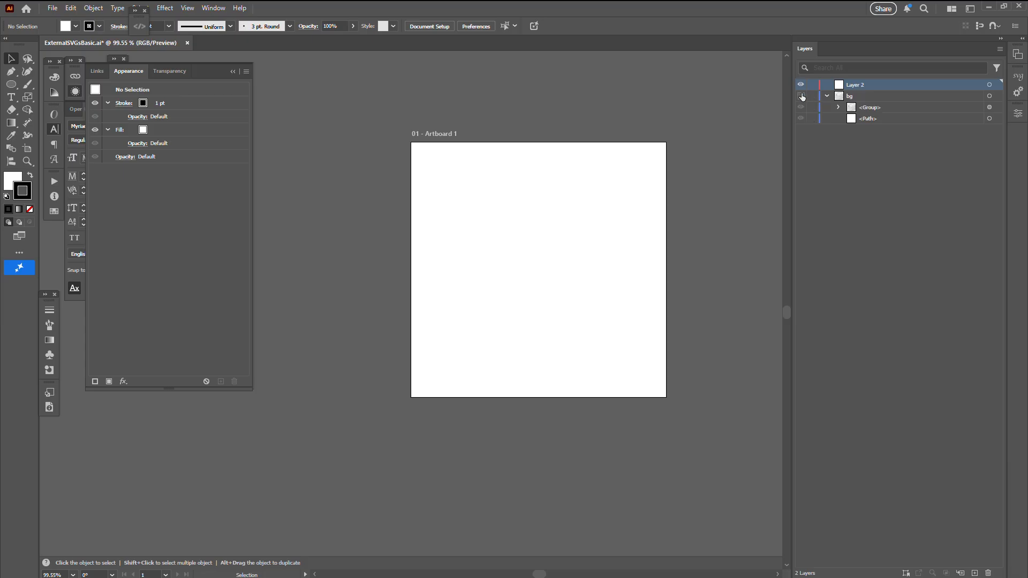
{"action": "left_click", "coordinate": [801, 96]}
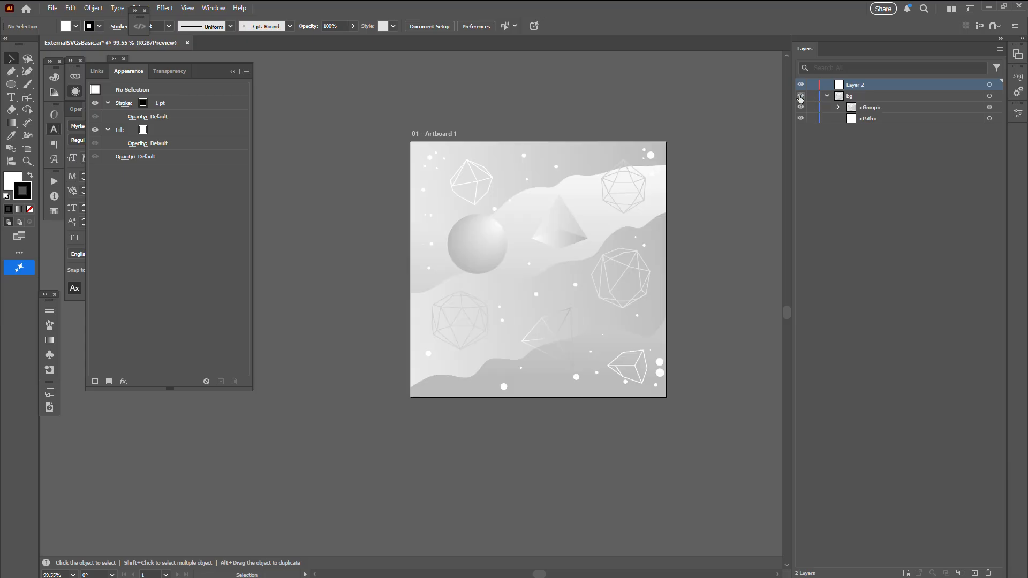
{"action": "left_click", "coordinate": [828, 96]}
{"action": "left_click", "coordinate": [828, 96]}
Rename Layer 2, above the bg layer, as art.
{"action": "double_click", "coordinate": [855, 86]}
{"action": "type", "text": "art"}
{"action": "key", "text": "Return"}
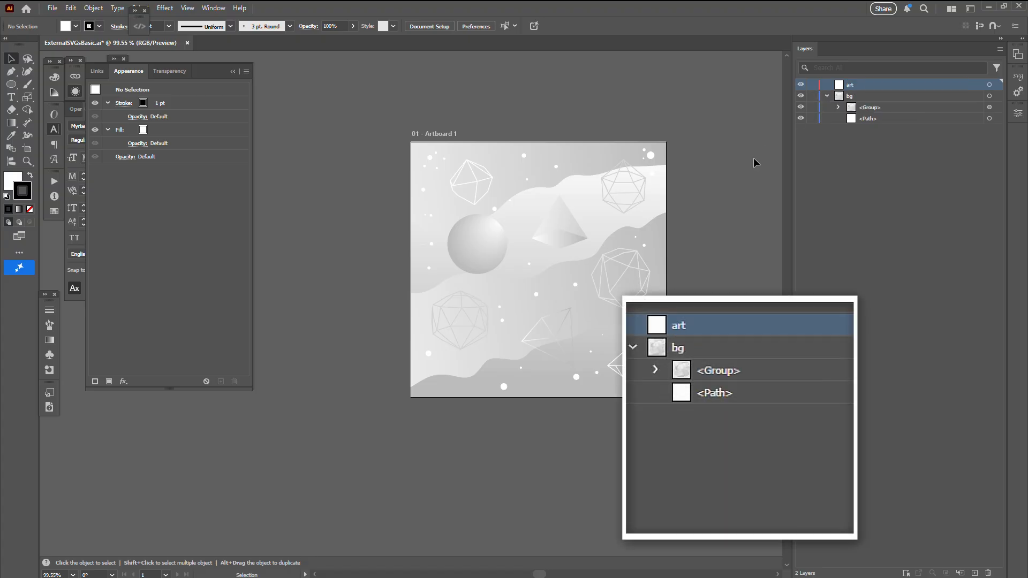
Draw a white, strokeless circle about 303 px in diameter at the artboard's centre on the art layer.
{"action": "key", "text": "l"}
{"action": "key", "text": "x"}
{"action": "left_click_drag", "start_coordinate": [538, 269], "coordinate": [615, 328]}
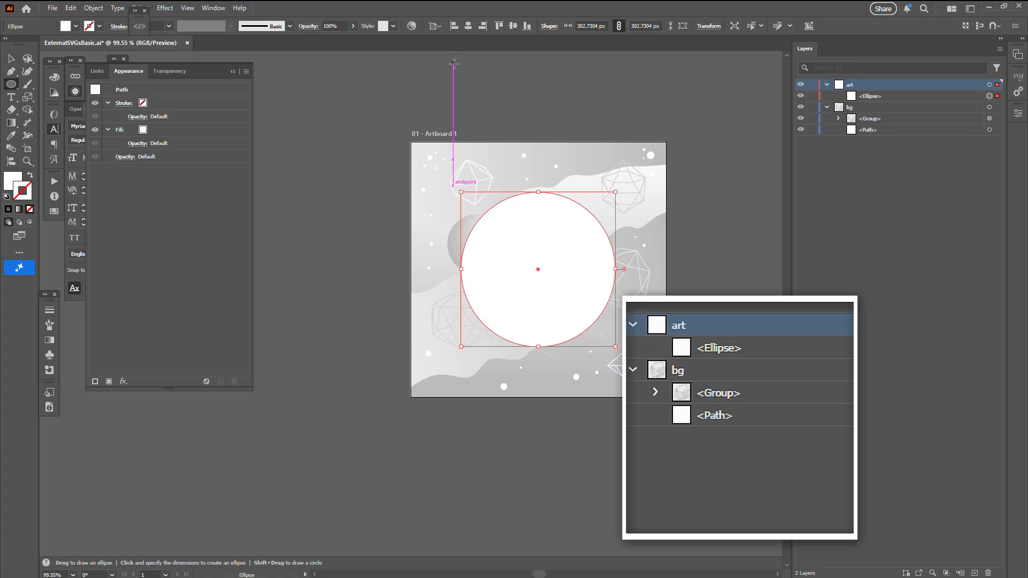
{"action": "key", "text": "v"}
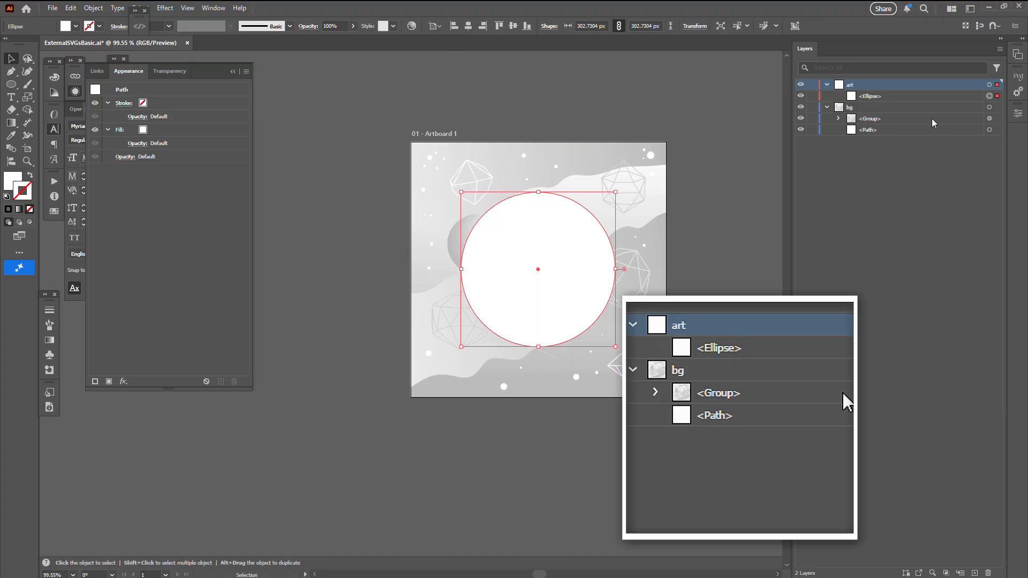
Rename the ellipse in the art layer as my-shape.
{"action": "double_click", "coordinate": [878, 95]}
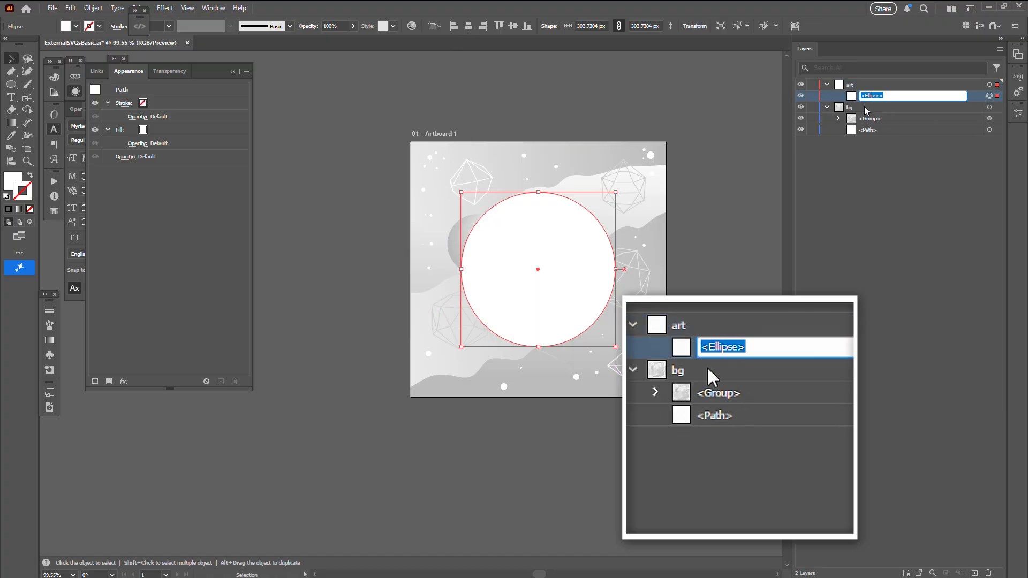
{"action": "type", "text": "my-shape"}
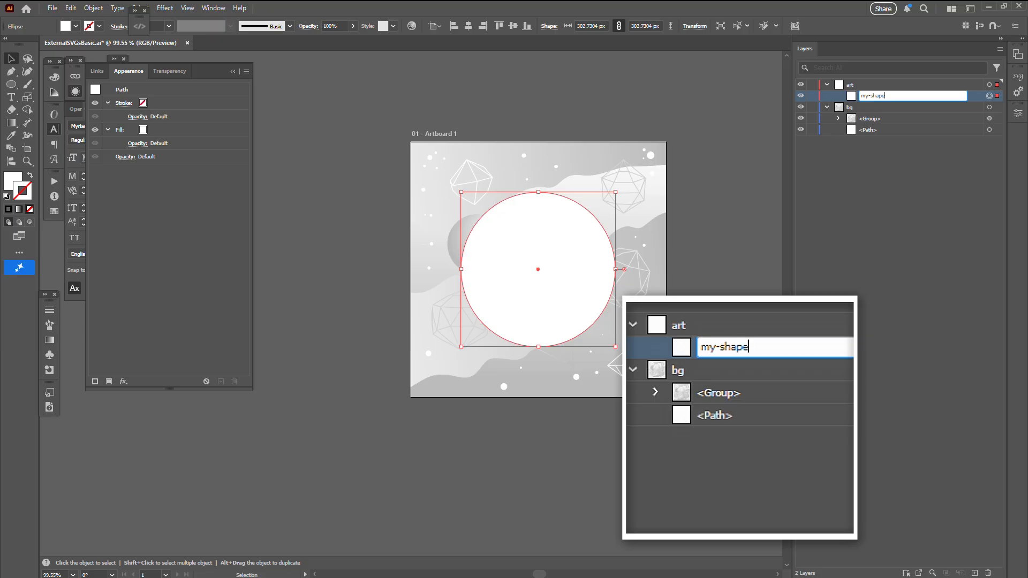
{"action": "key", "text": "Return"}
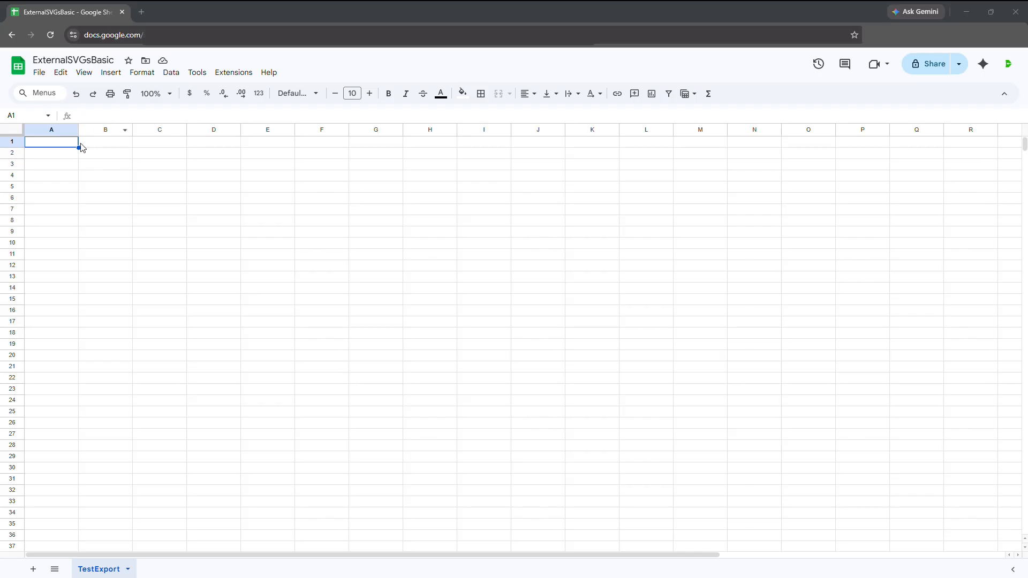
Switch to the ExternalSVGsBasic Google Sheet and enter my-shape, place and filepath:shapes in cells A1 to A3 of TestExport.
{"action": "left_click", "coordinate": [70, 143]}
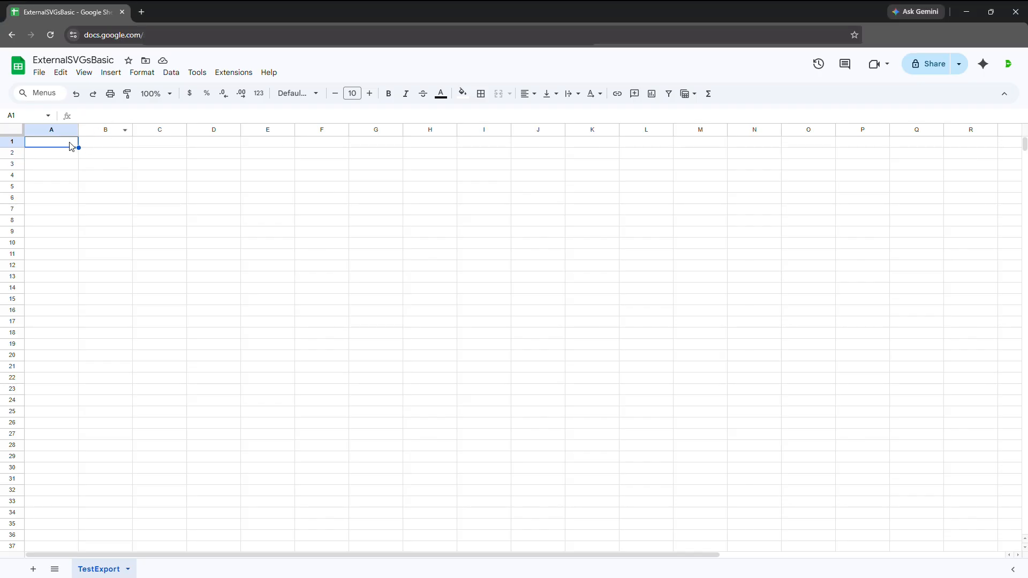
{"action": "type", "text": "my-shape"}
{"action": "key", "text": "Return"}
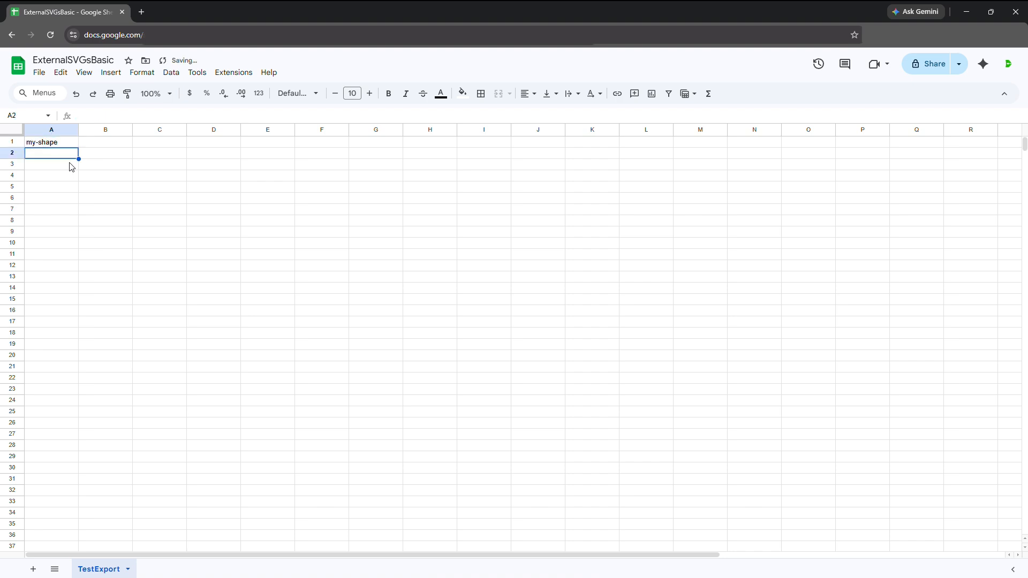
{"action": "type", "text": "place"}
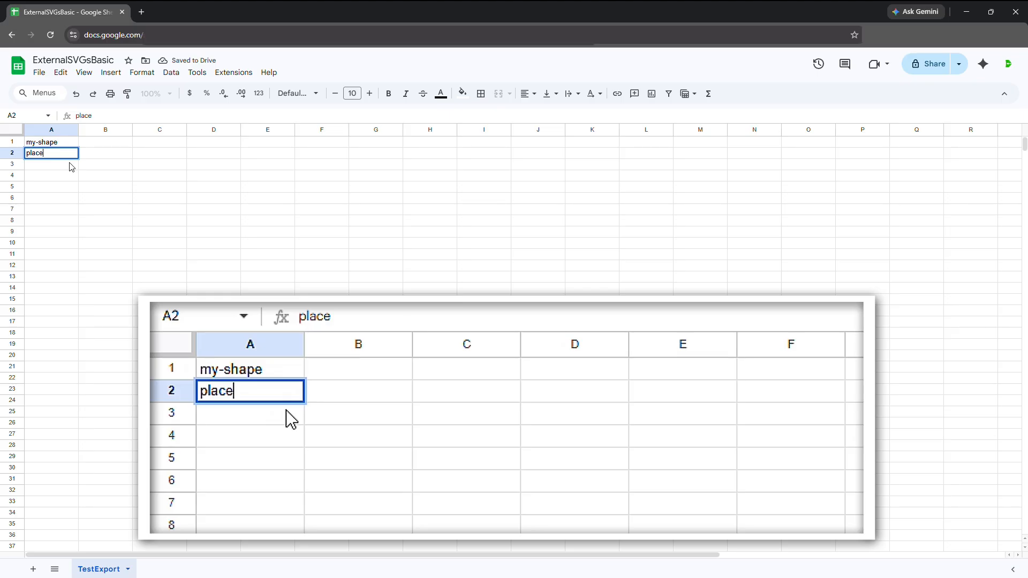
{"action": "key", "text": "Return"}
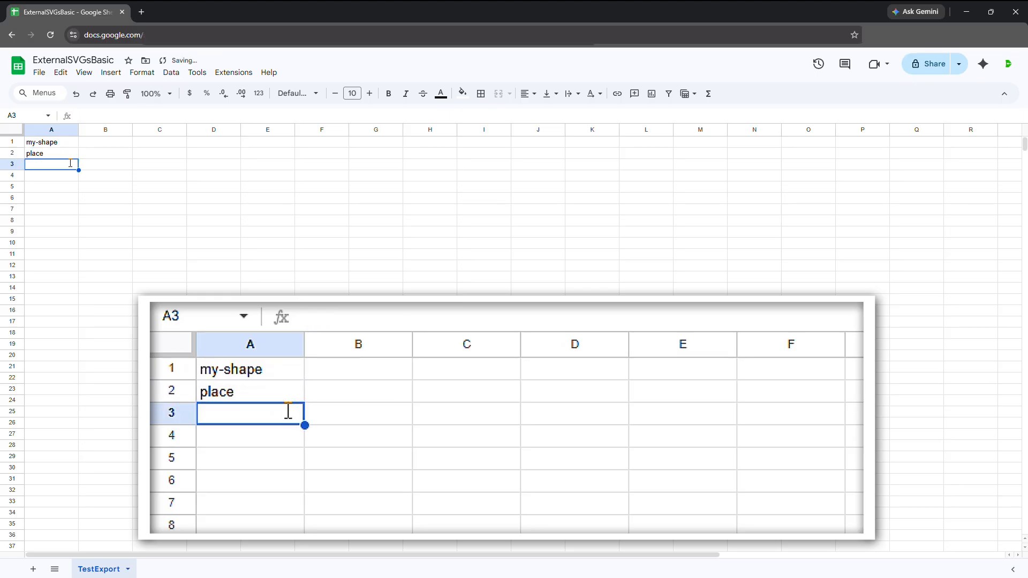
{"action": "type", "text": "filepa"}
{"action": "type", "text": "th"}
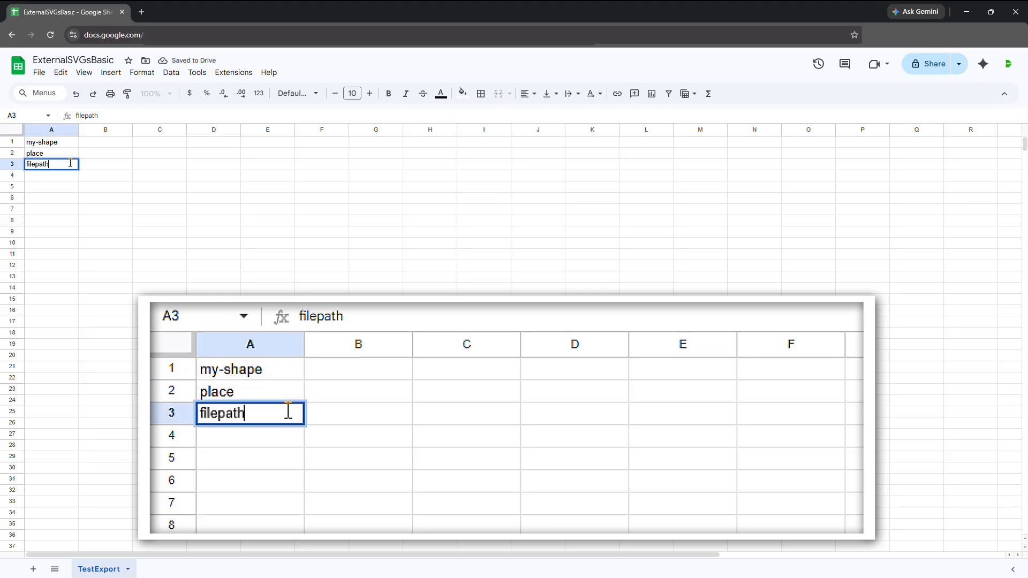
{"action": "type", "text": ":shapes"}
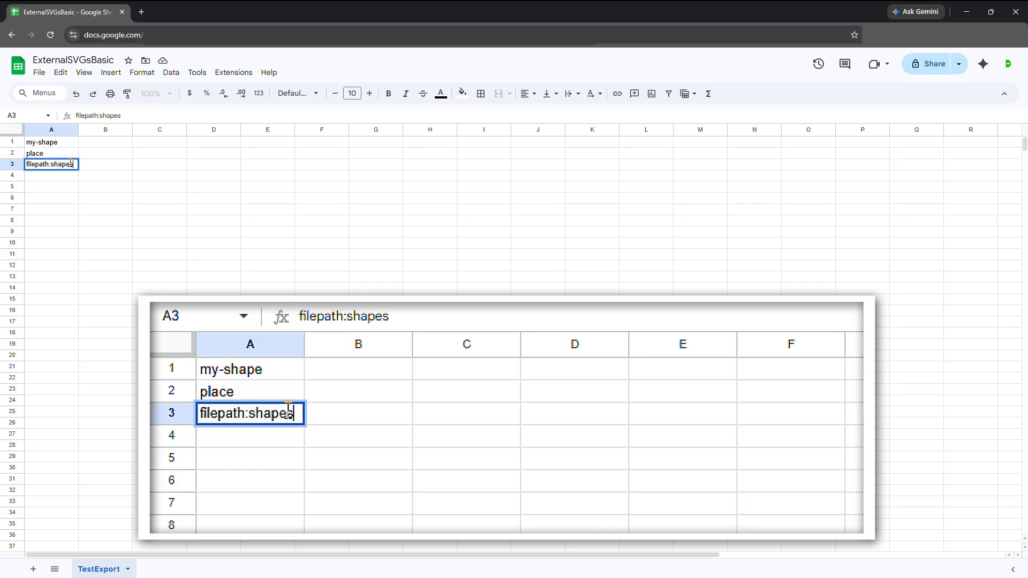
{"action": "key", "text": "Return"}
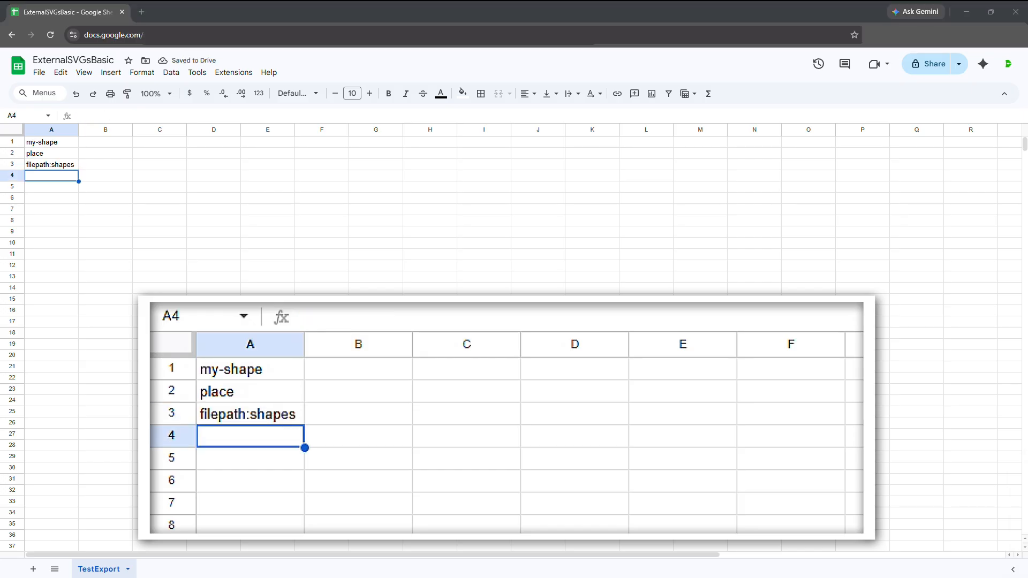
Enter clipping:false in cell B3 and fit:fit in cell C3.
{"action": "left_click", "coordinate": [101, 166]}
{"action": "type", "text": "c"}
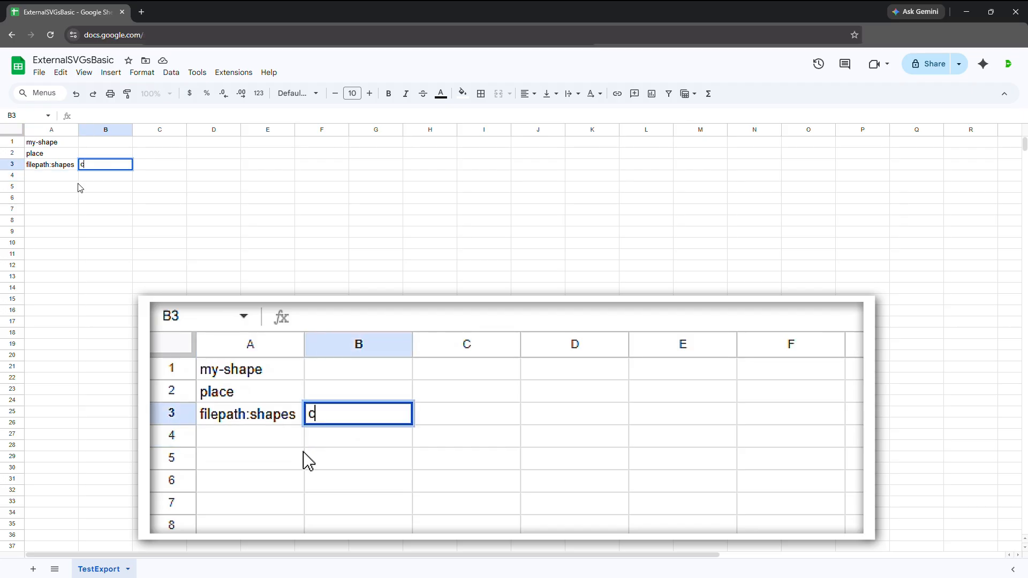
{"action": "type", "text": "lipping:fa;s"}
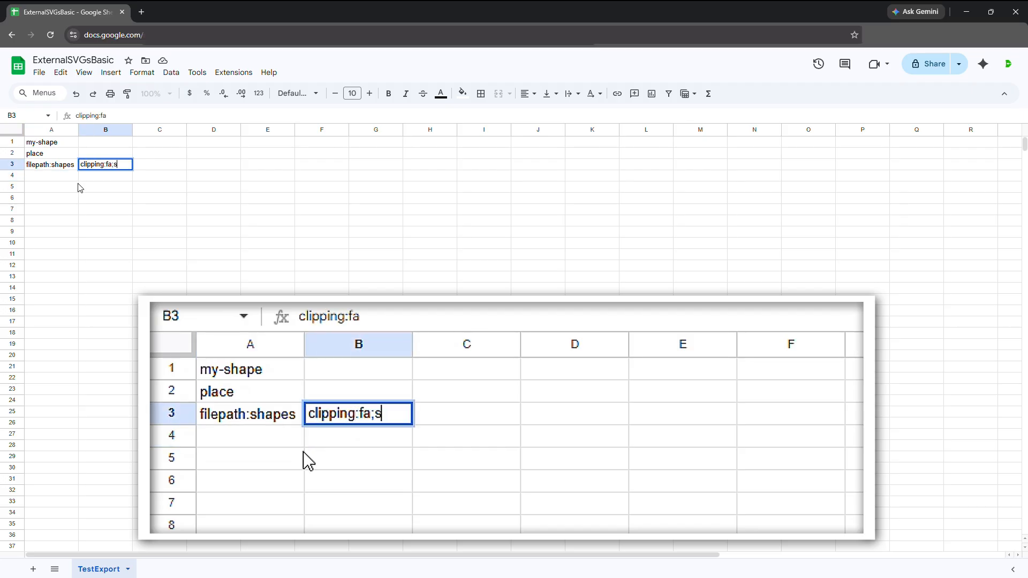
{"action": "type", "text": "e"}
{"action": "key", "text": "BackSpace"}
{"action": "key", "text": "BackSpace"}
{"action": "key", "text": "BackSpace"}
{"action": "type", "text": "lse"}
{"action": "key", "text": "Tab"}
{"action": "type", "text": "fit:fit"}
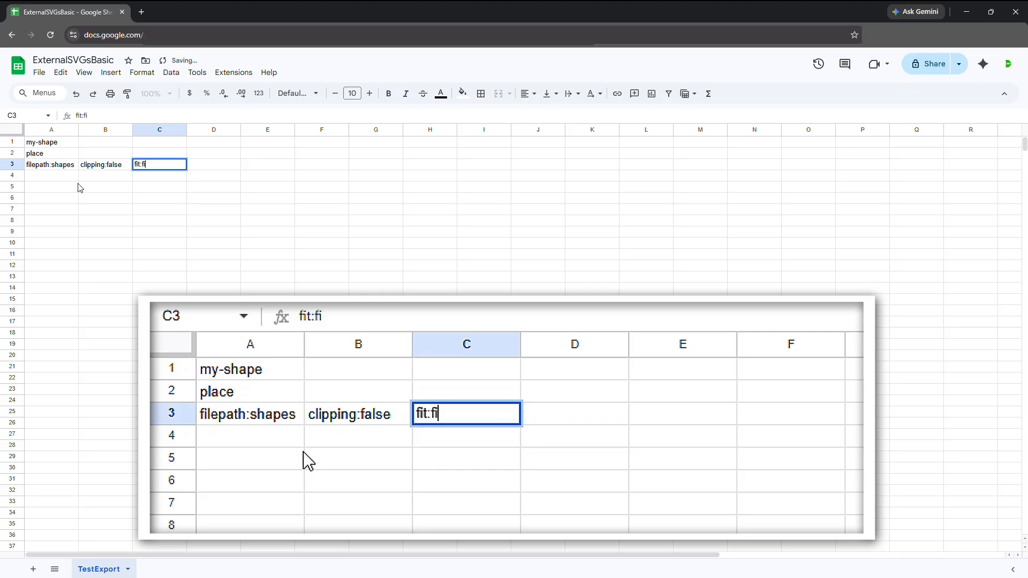
{"action": "key", "text": "Tab"}
Fill cells D1 to D3 with my-shape, nameToTags and *.
{"action": "key", "text": "Up"}
{"action": "key", "text": "Up"}
{"action": "type", "text": "my-"}
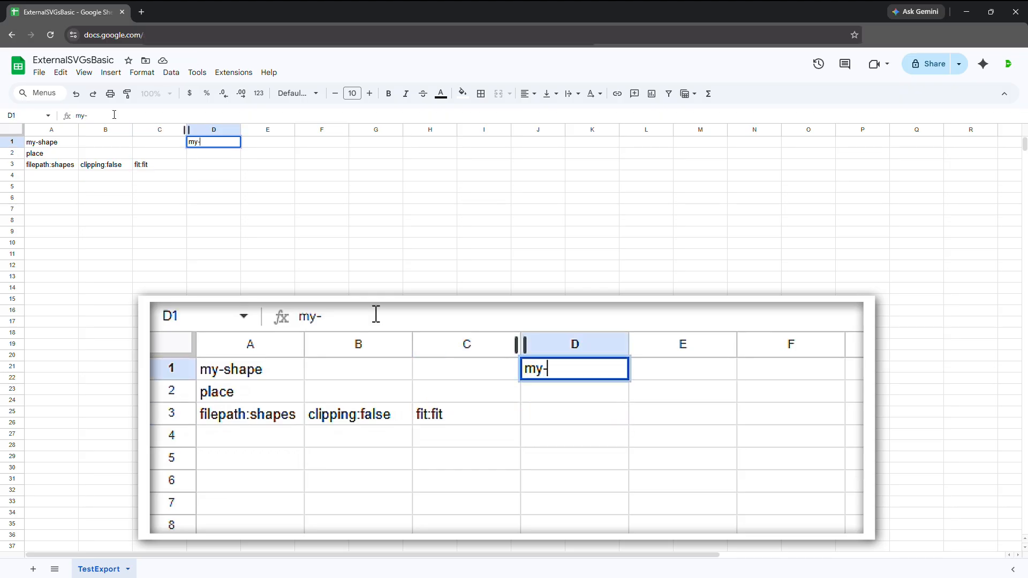
{"action": "type", "text": "shape"}
{"action": "key", "text": "Return"}
{"action": "type", "text": "n"}
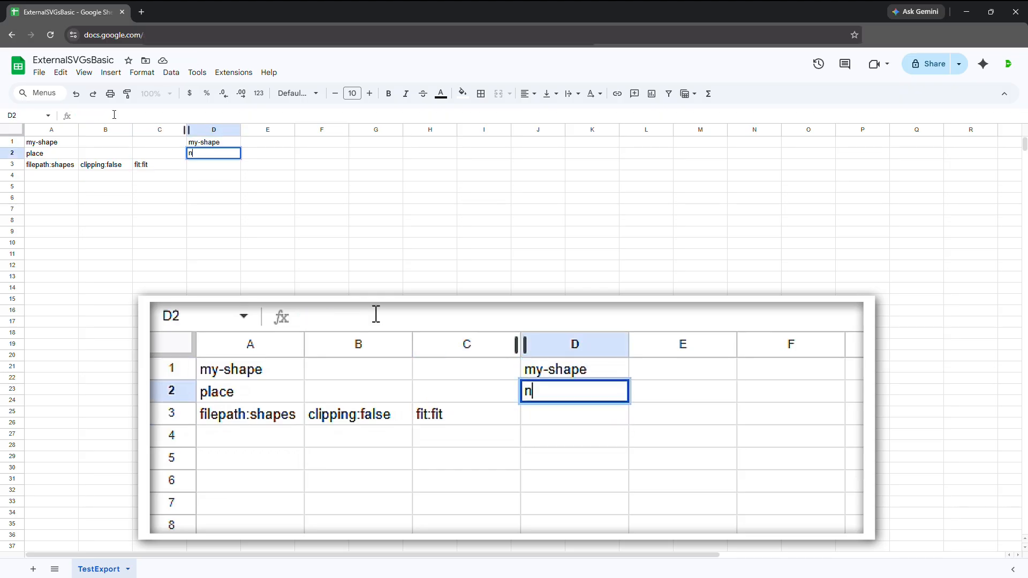
{"action": "type", "text": "ameToTags"}
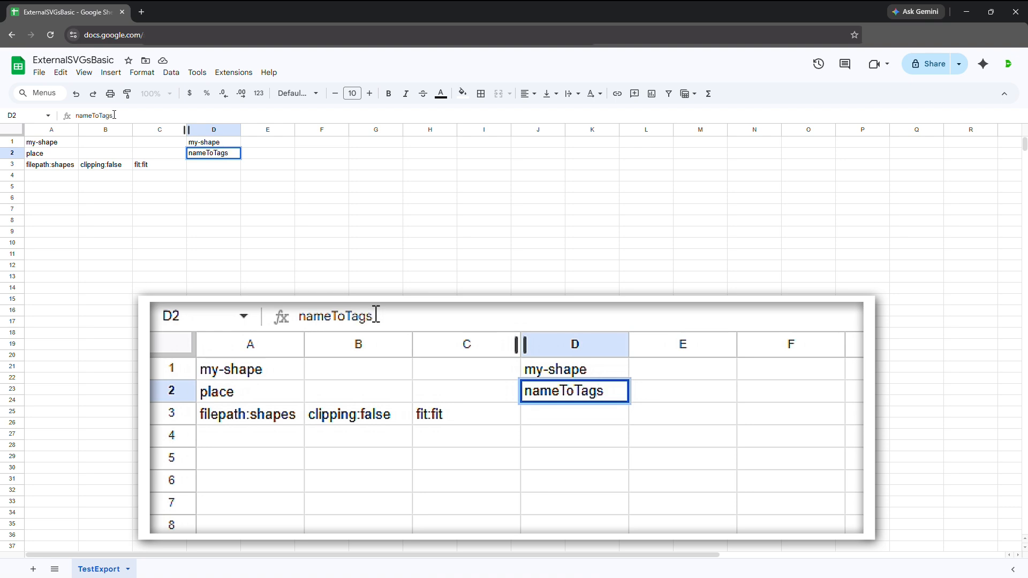
{"action": "key", "text": "Return"}
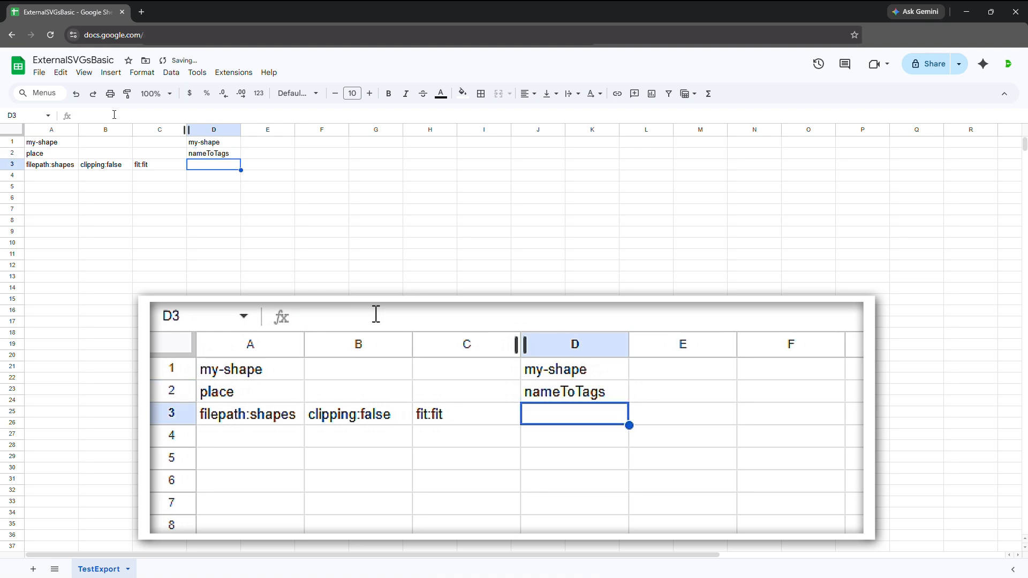
{"action": "type", "text": "*"}
{"action": "key", "text": "Tab"}
Fill cells E1 to E3 with shape-color, appearance and fillColor.
{"action": "key", "text": "Up"}
{"action": "key", "text": "Up"}
{"action": "type", "text": "shape-color"}
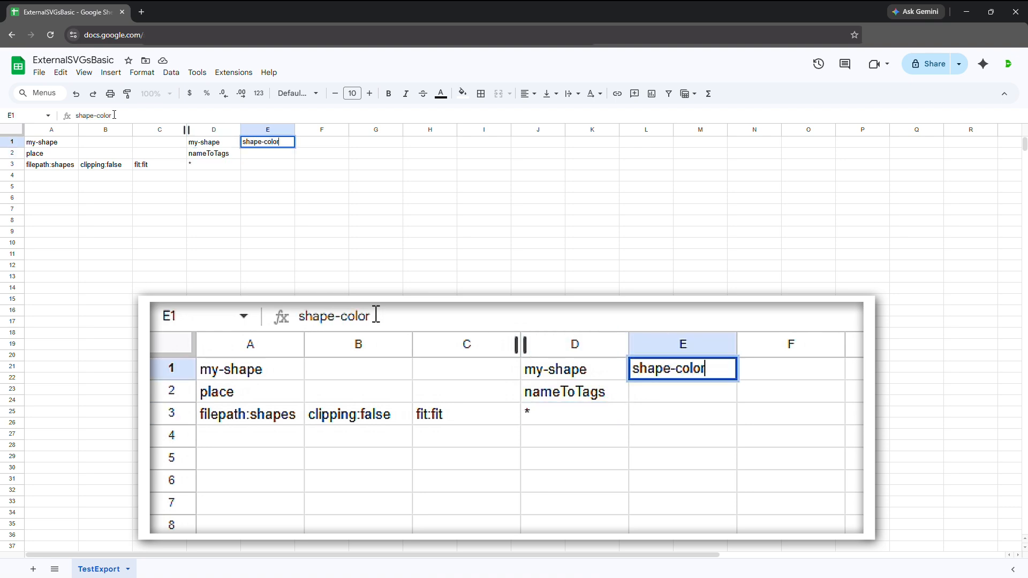
{"action": "key", "text": "Return"}
{"action": "type", "text": "appe"}
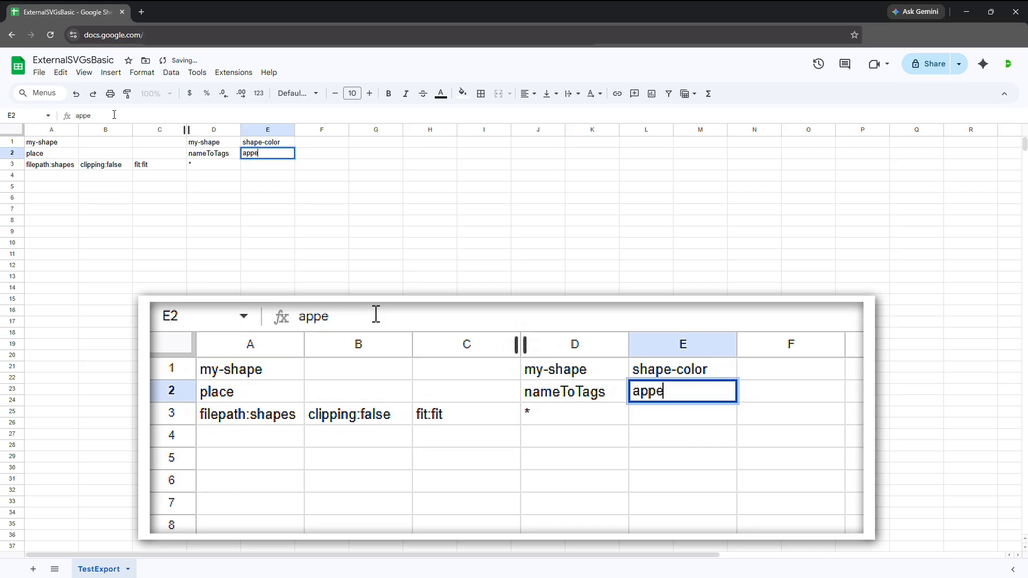
{"action": "type", "text": "arance"}
{"action": "key", "text": "Return"}
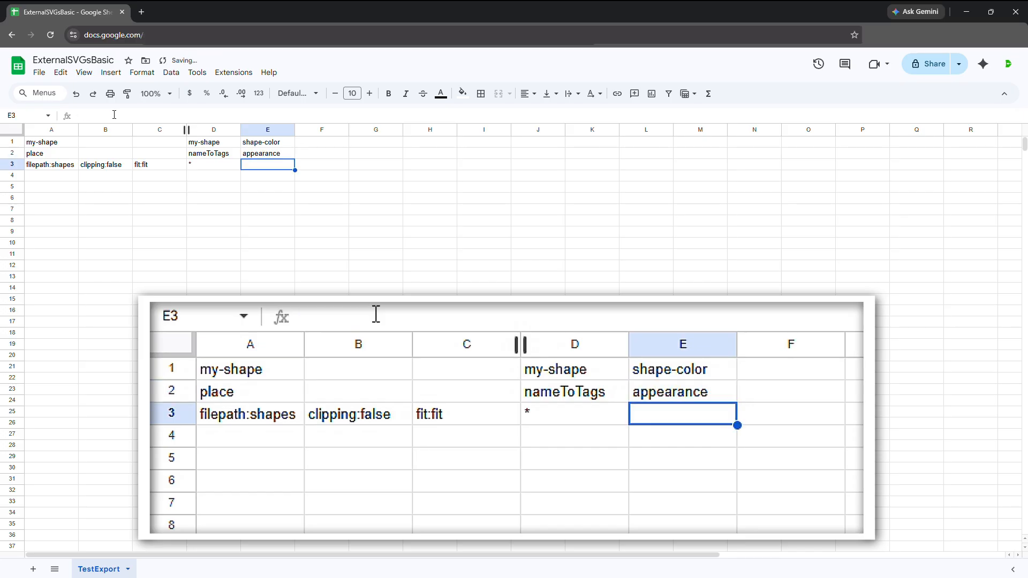
{"action": "type", "text": "fillColor"}
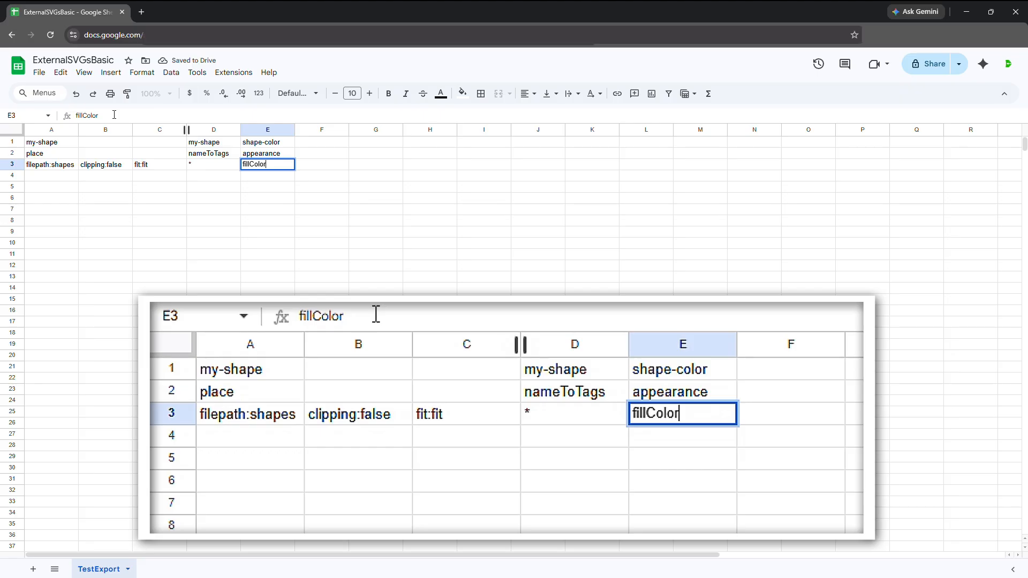
{"action": "key", "text": "Return"}
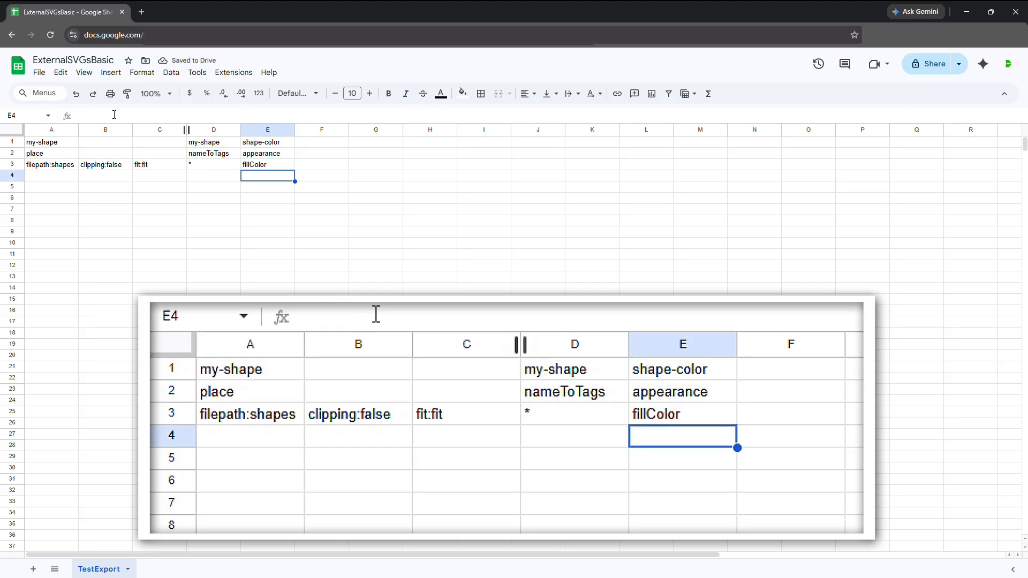
Return to Illustrator and save ExternalSVGsBasic.ai.
{"action": "key", "text": "alt+Tab"}
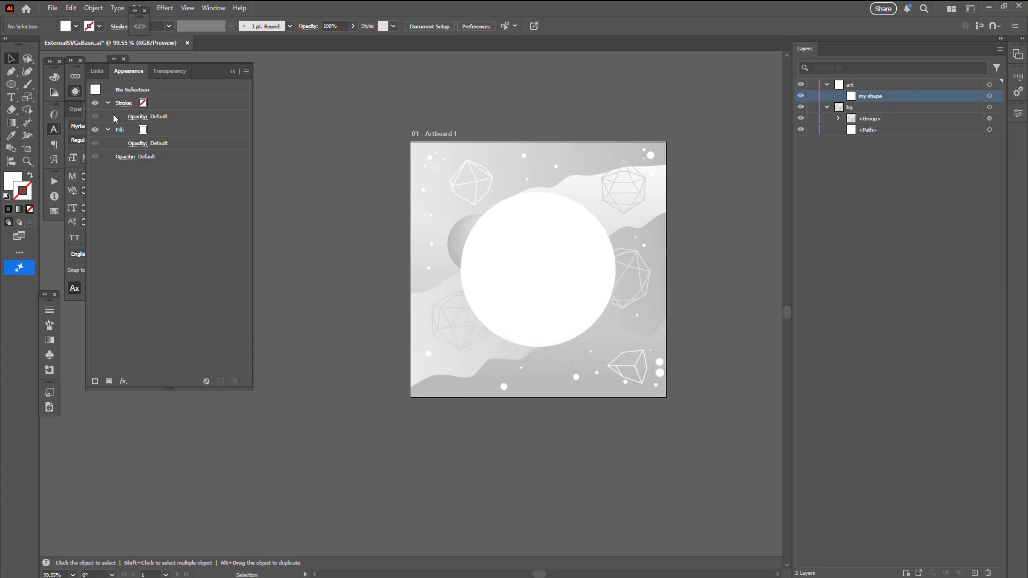
{"action": "left_click", "coordinate": [53, 8]}
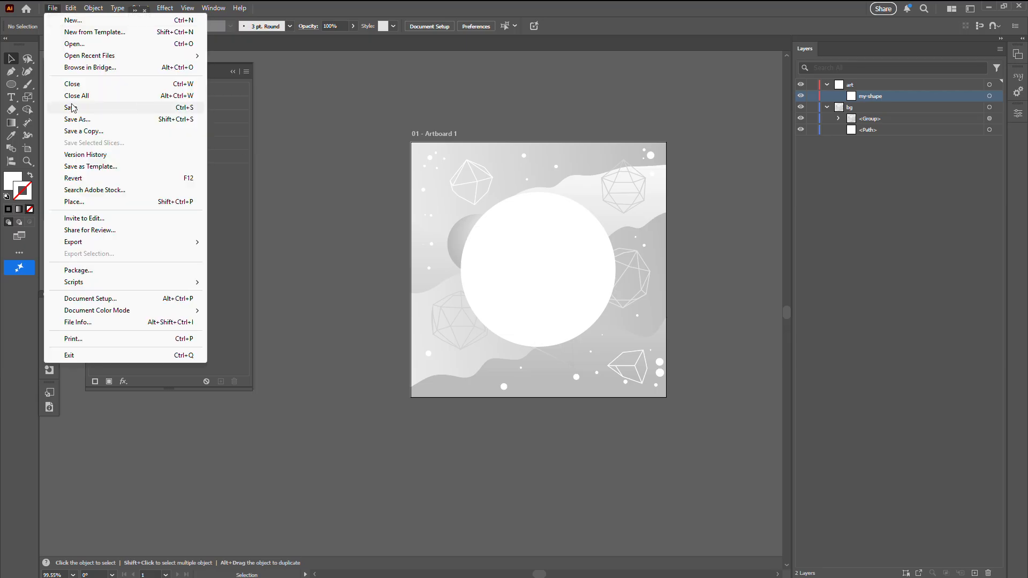
{"action": "left_click", "coordinate": [70, 107]}
Create a new blank document with the preset settings.
{"action": "left_click", "coordinate": [56, 8]}
{"action": "left_click", "coordinate": [467, 147]}
{"action": "key", "text": "ctrl+n"}
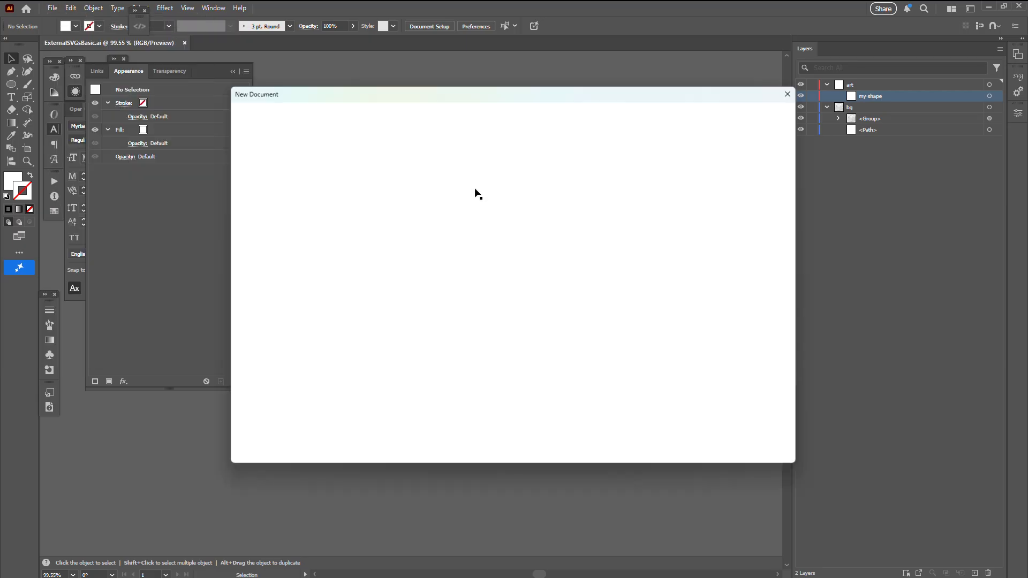
{"action": "left_click", "coordinate": [727, 445]}
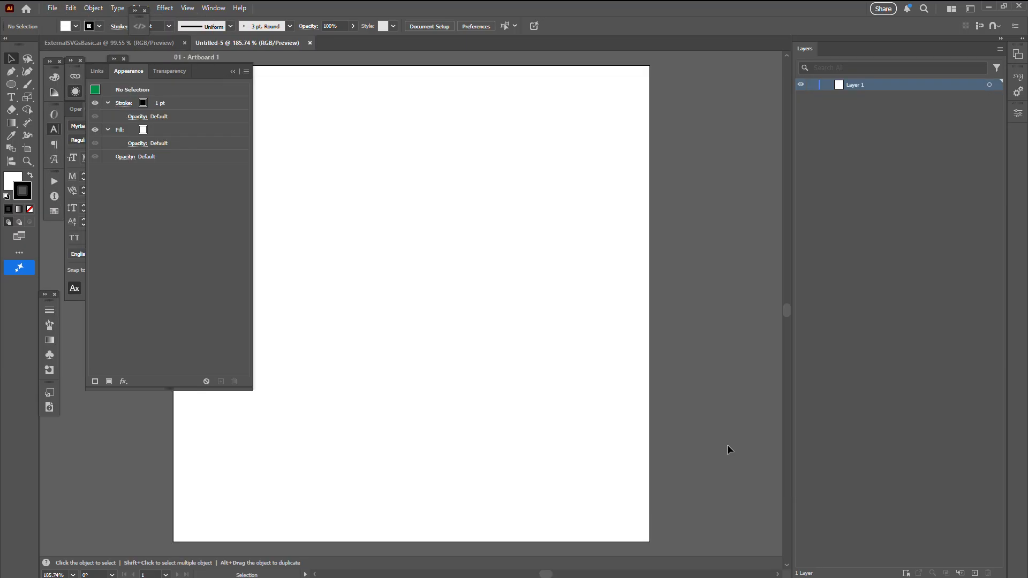
Draw an upright five-pointed star about 416 by 396 px, centred horizontally on the artboard.
{"action": "key", "text": "ctrl+minus"}
{"action": "key", "text": "ctrl+minus"}
{"action": "left_click_drag", "start_coordinate": [366, 370], "coordinate": [428, 364]}
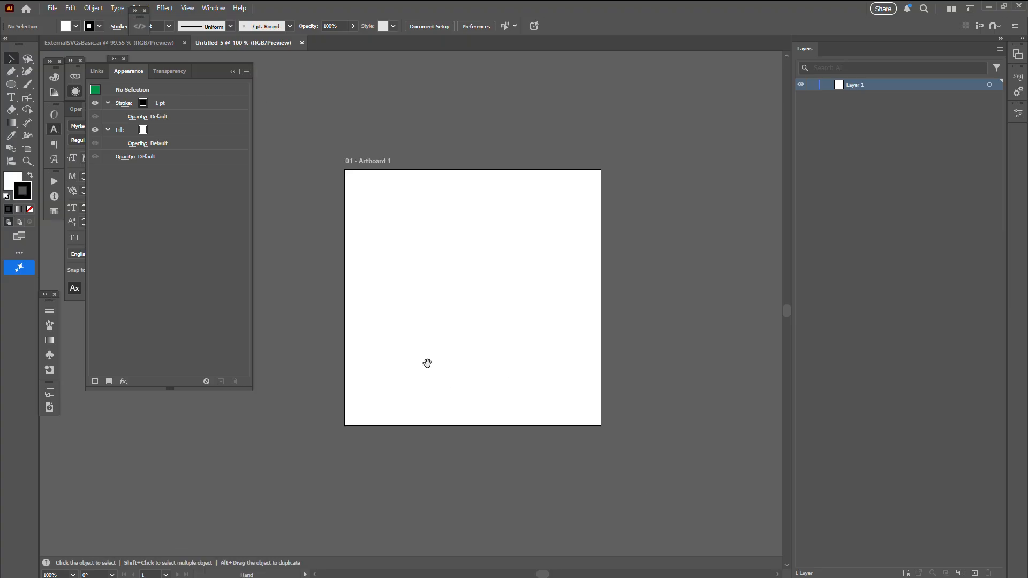
{"action": "left_click", "coordinate": [10, 83]}
{"action": "left_click_drag", "start_coordinate": [10, 84], "coordinate": [43, 124]}
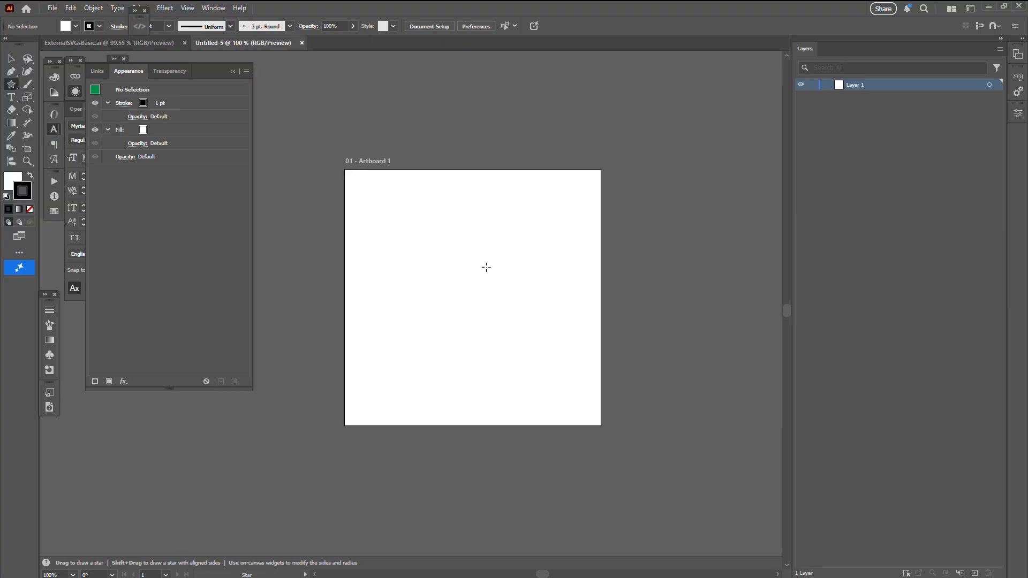
{"action": "left_click_drag", "start_coordinate": [472, 297], "coordinate": [559, 347]}
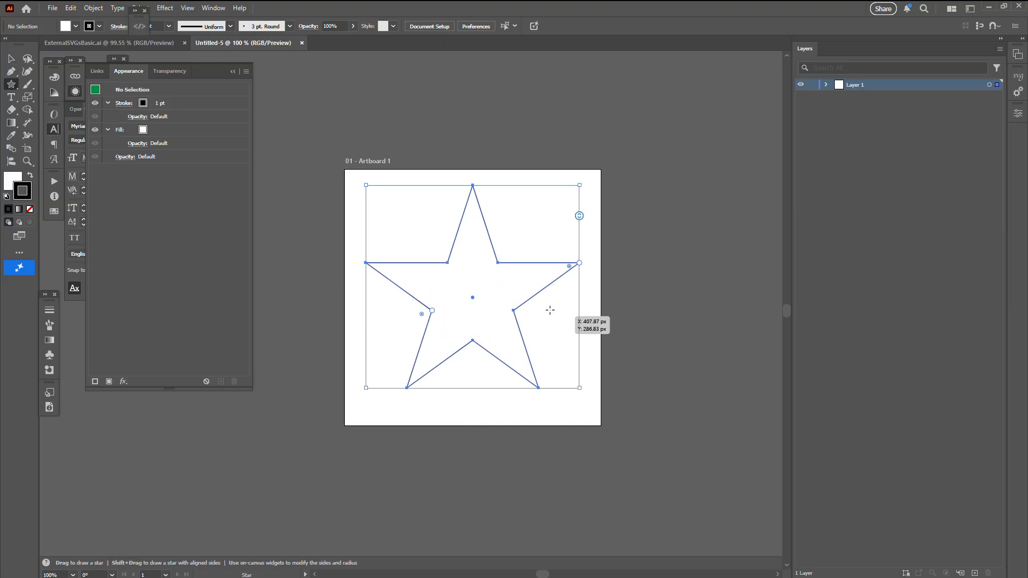
{"action": "key", "text": "v"}
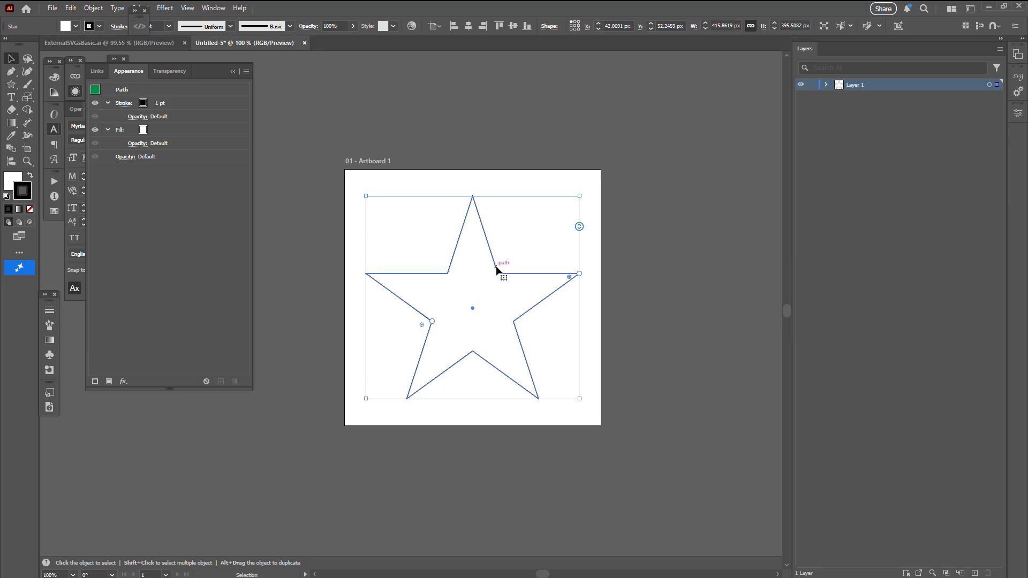
Give the star a black fill and no stroke.
{"action": "key", "text": "x"}
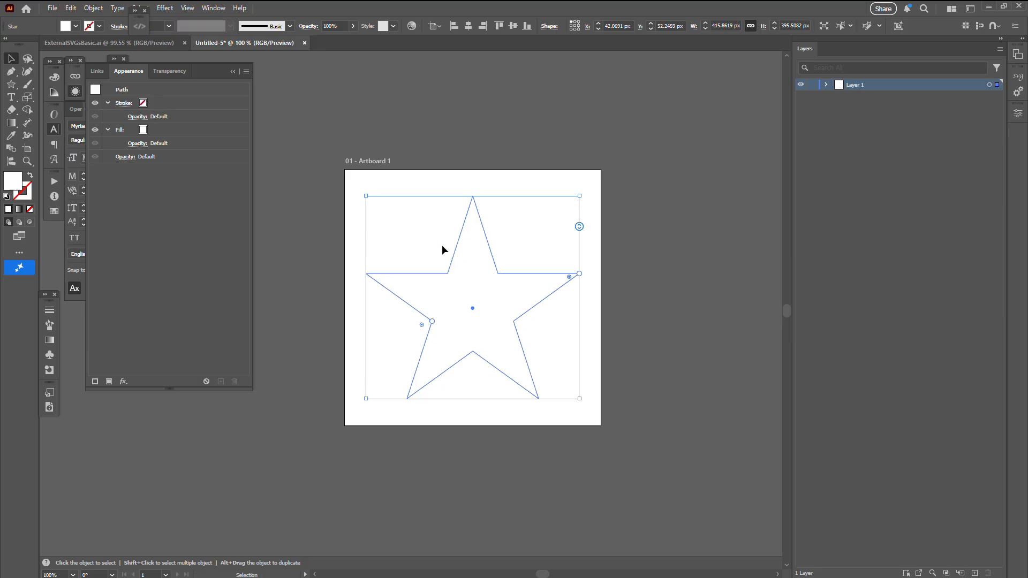
{"action": "key", "text": "slash"}
{"action": "key", "text": "shift+x"}
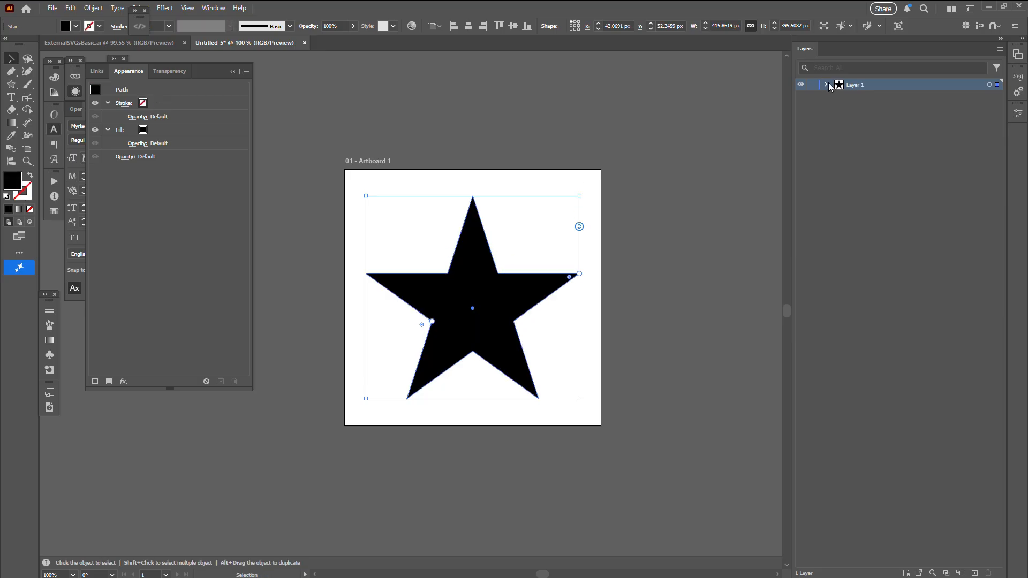
Rename the star object inside Layer 1 as shape-color.
{"action": "double_click", "coordinate": [872, 98]}
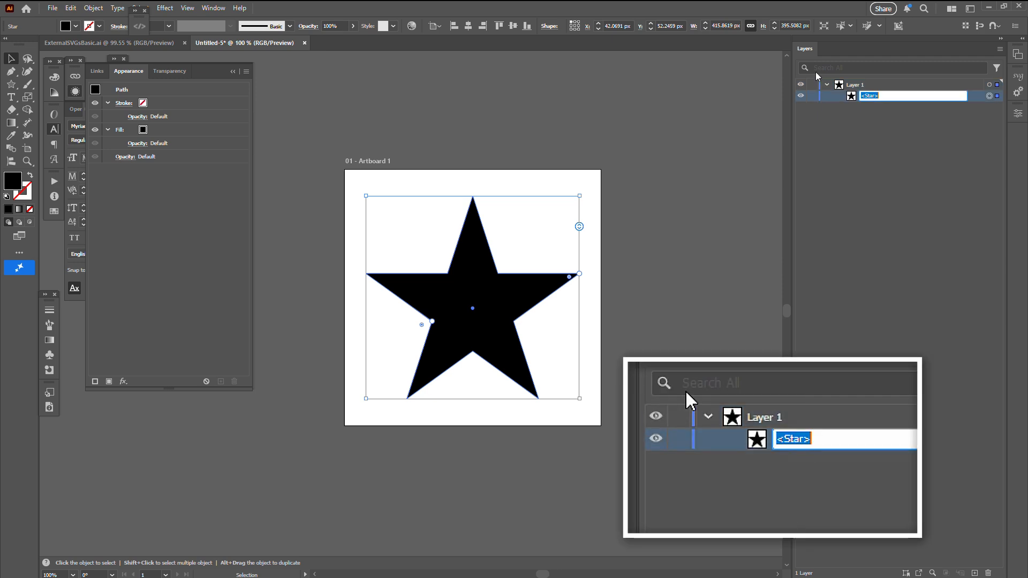
{"action": "type", "text": "shape-color"}
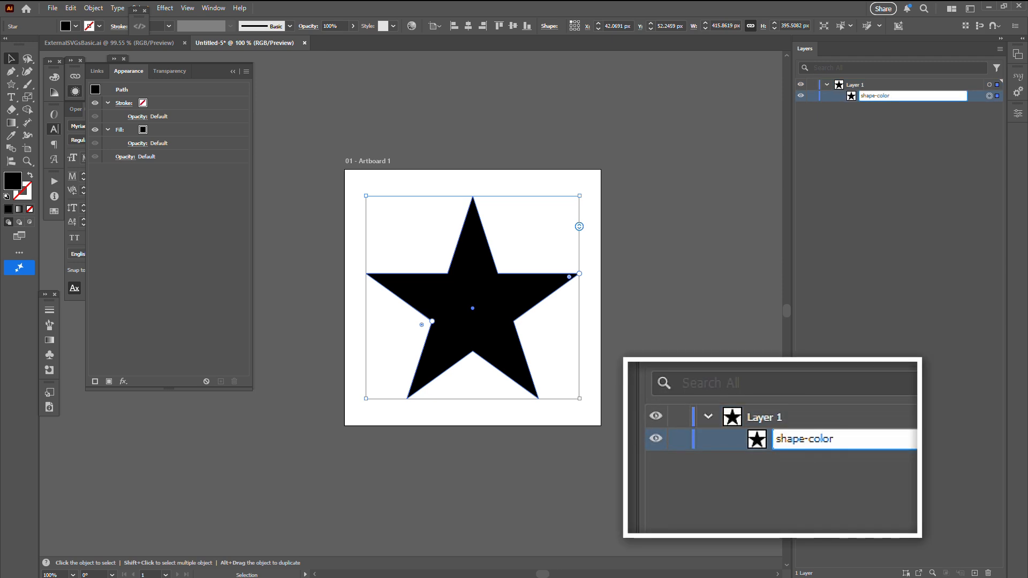
{"action": "key", "text": "Return"}
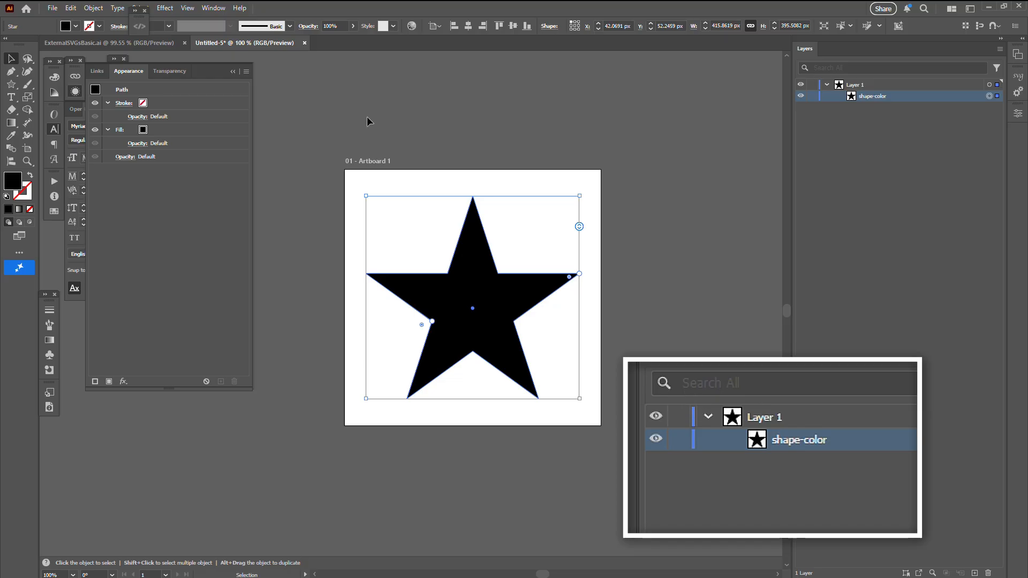
Export the star artboard as shape-1.svg into the shapes folder, accepting the current SVG options.
{"action": "left_click", "coordinate": [53, 8]}
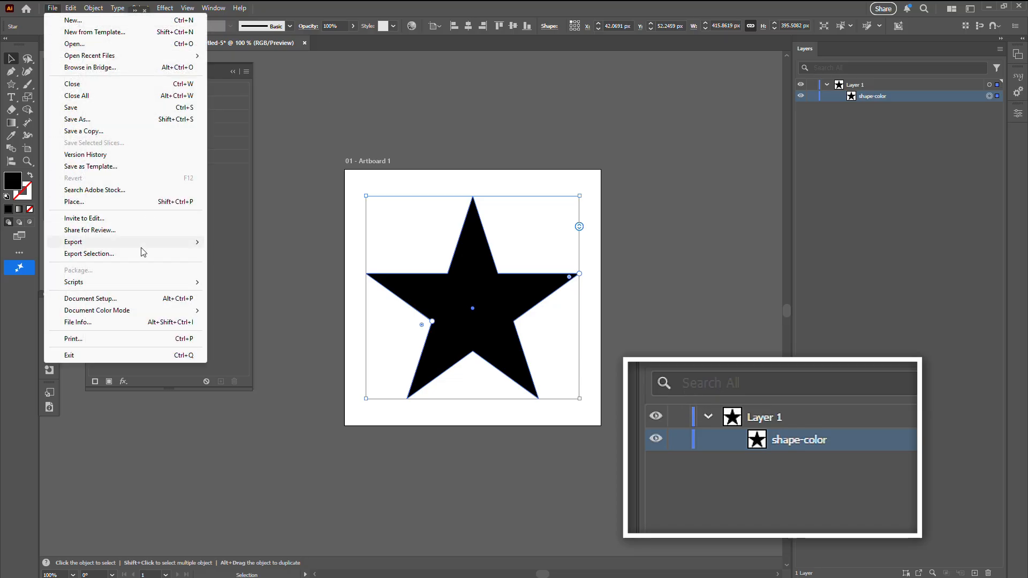
{"action": "mouse_move", "coordinate": [145, 248]}
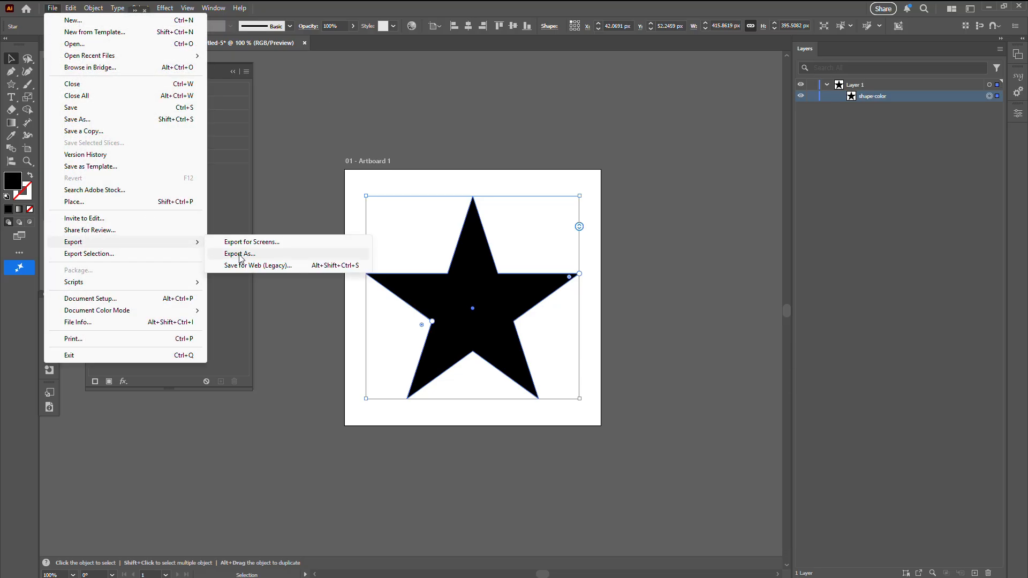
{"action": "left_click", "coordinate": [239, 254]}
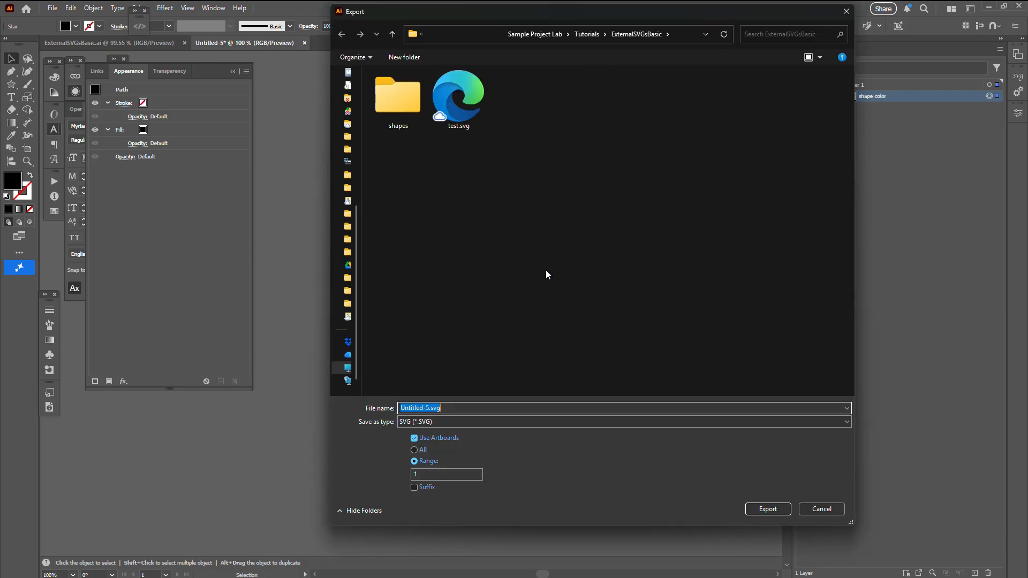
{"action": "double_click", "coordinate": [394, 115]}
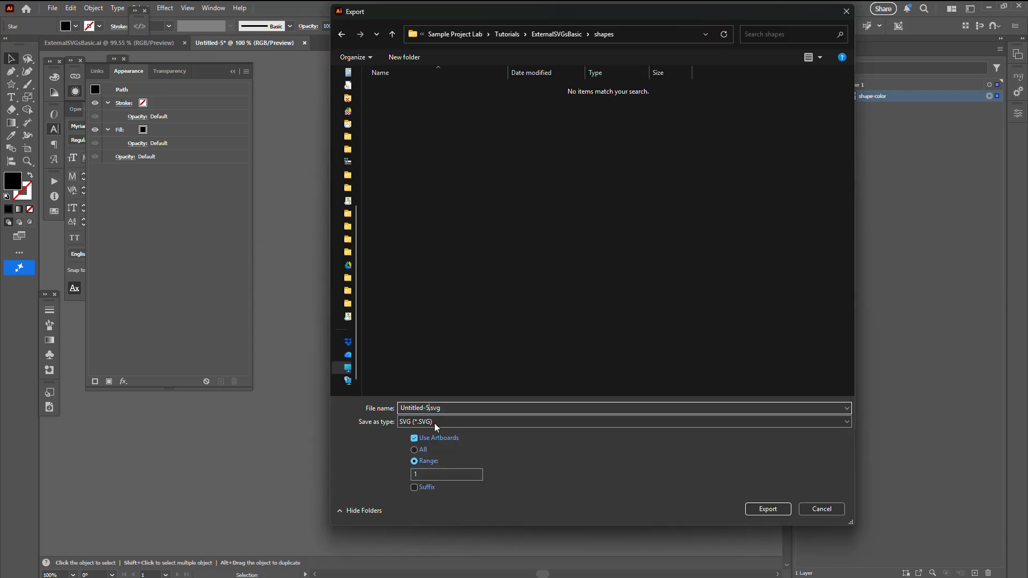
{"action": "double_click", "coordinate": [415, 408]}
{"action": "type", "text": "shape-1"}
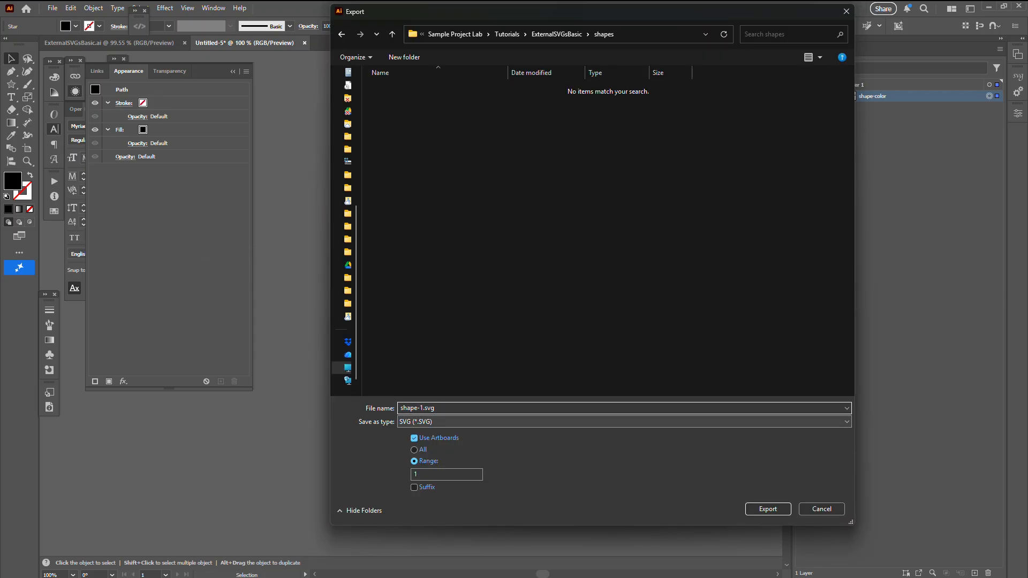
{"action": "key", "text": "Return"}
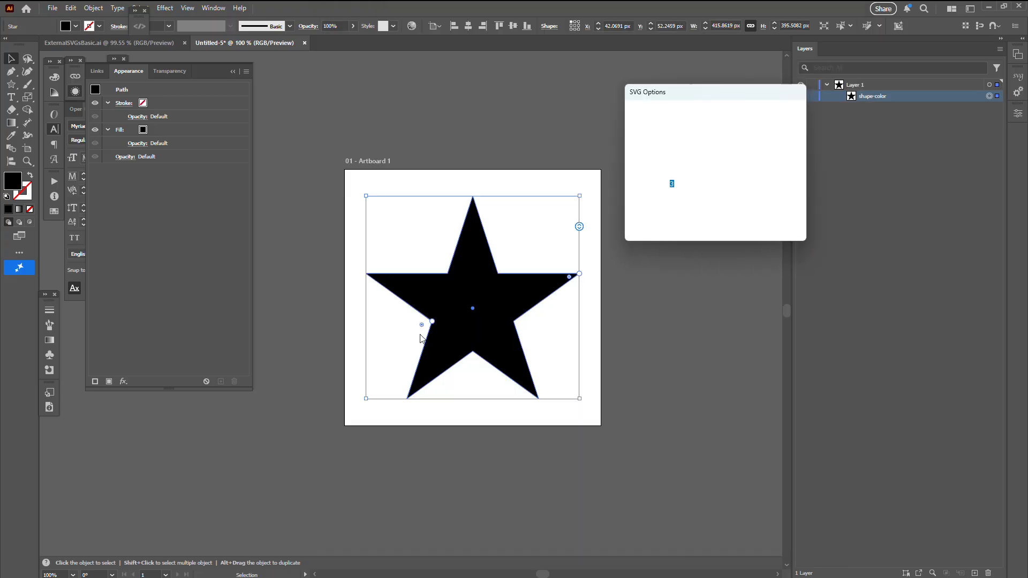
{"action": "left_click", "coordinate": [717, 223]}
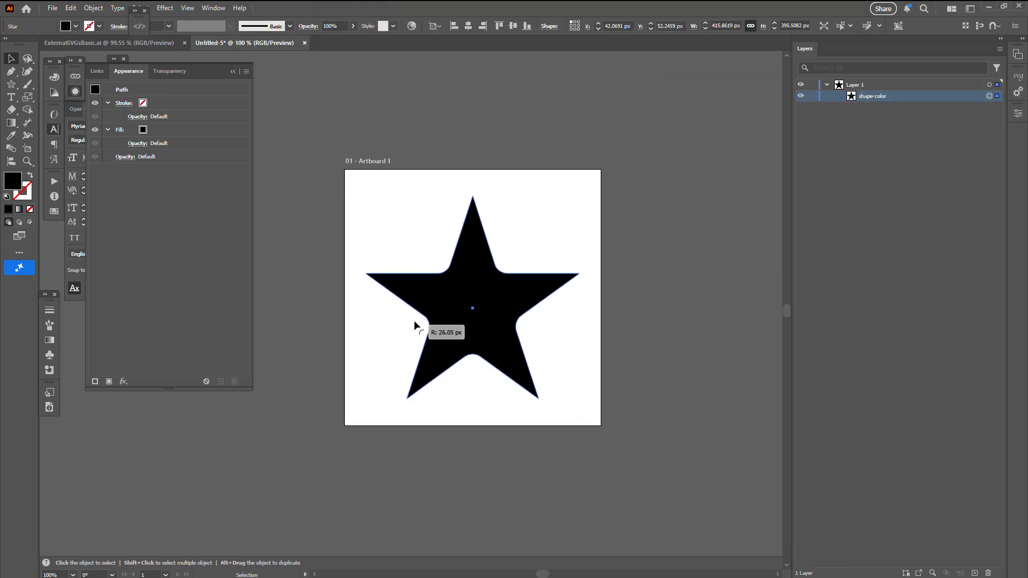
Reshape the star to seven points with rounded inner corners and export it as shape-2.svg in the shapes folder.
{"action": "left_click_drag", "start_coordinate": [580, 228], "coordinate": [581, 248]}
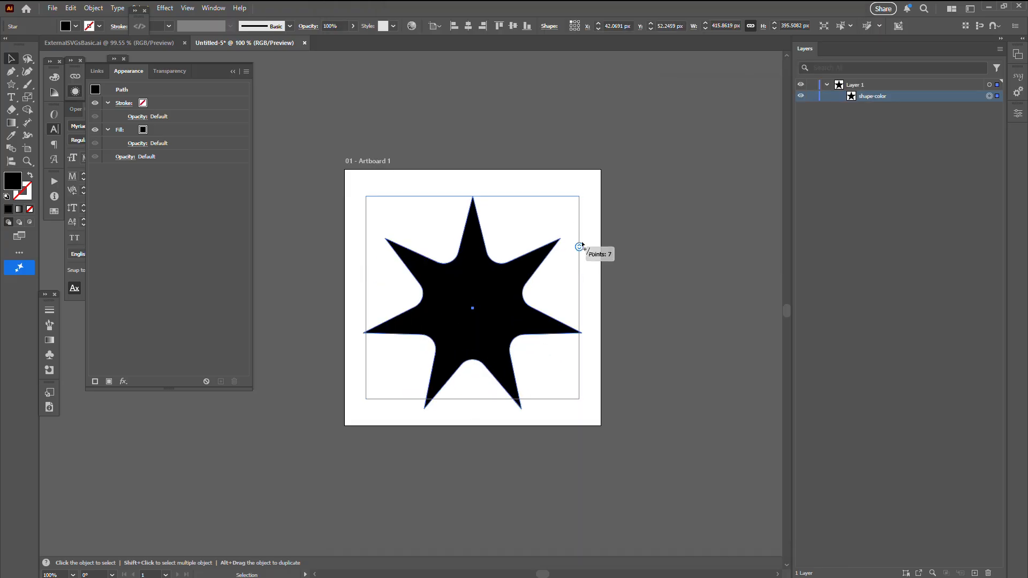
{"action": "left_click", "coordinate": [52, 8]}
{"action": "mouse_move", "coordinate": [158, 245]}
{"action": "left_click", "coordinate": [252, 255]}
{"action": "left_click", "coordinate": [406, 89]}
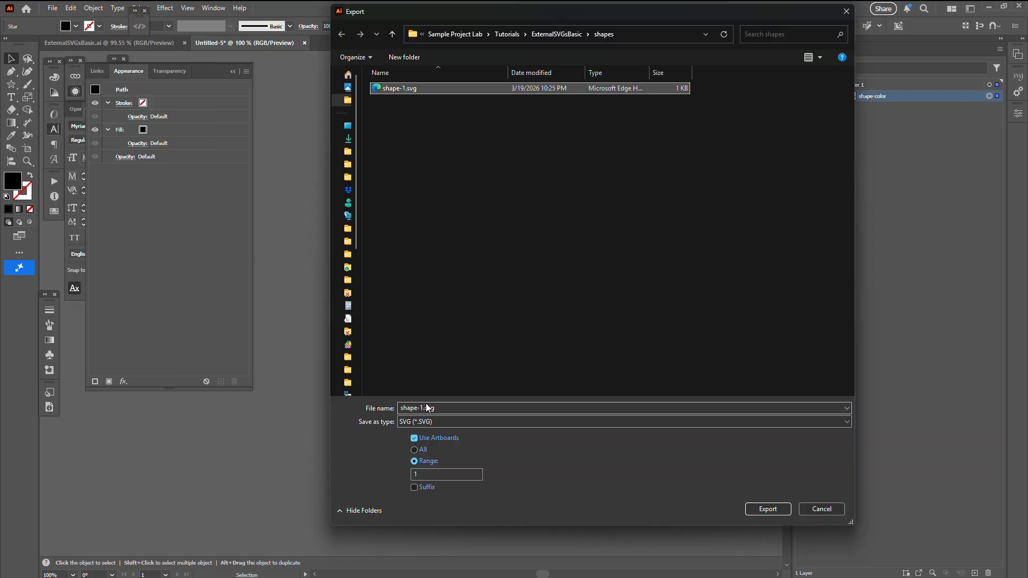
{"action": "left_click", "coordinate": [425, 409]}
{"action": "key", "text": "BackSpace"}
{"action": "type", "text": "2"}
{"action": "key", "text": "Return"}
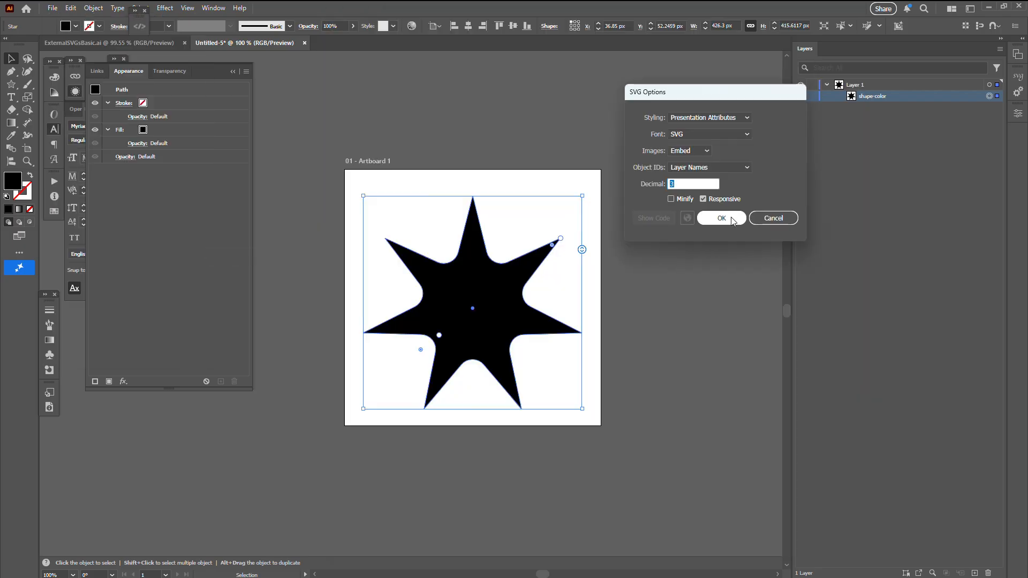
{"action": "left_click", "coordinate": [720, 220]}
Reduce the star to four points and export it as shape-3.svg in the shapes folder.
{"action": "left_click_drag", "start_coordinate": [583, 250], "coordinate": [585, 218]}
{"action": "left_click", "coordinate": [52, 8]}
{"action": "mouse_move", "coordinate": [161, 242]}
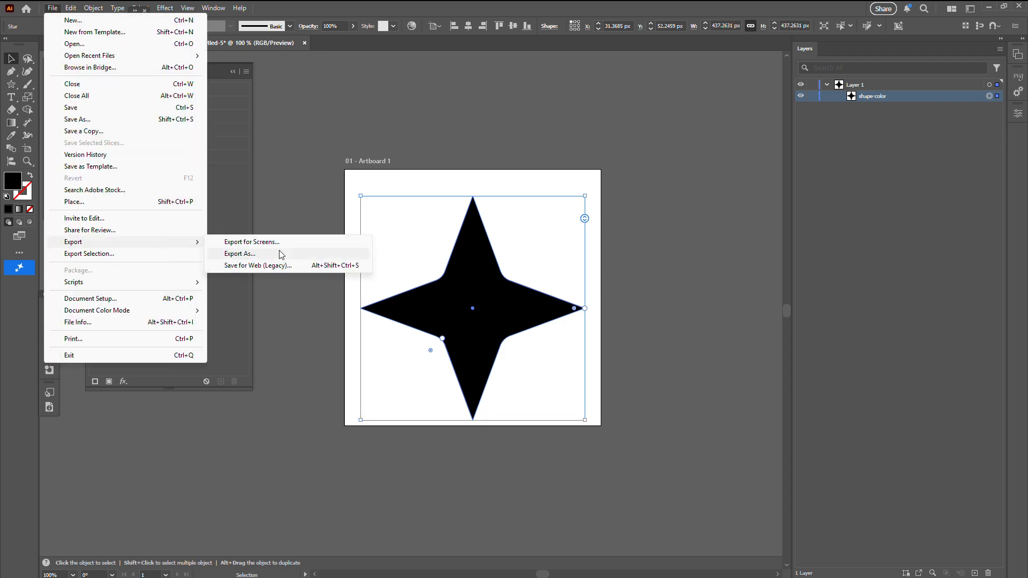
{"action": "left_click", "coordinate": [280, 252]}
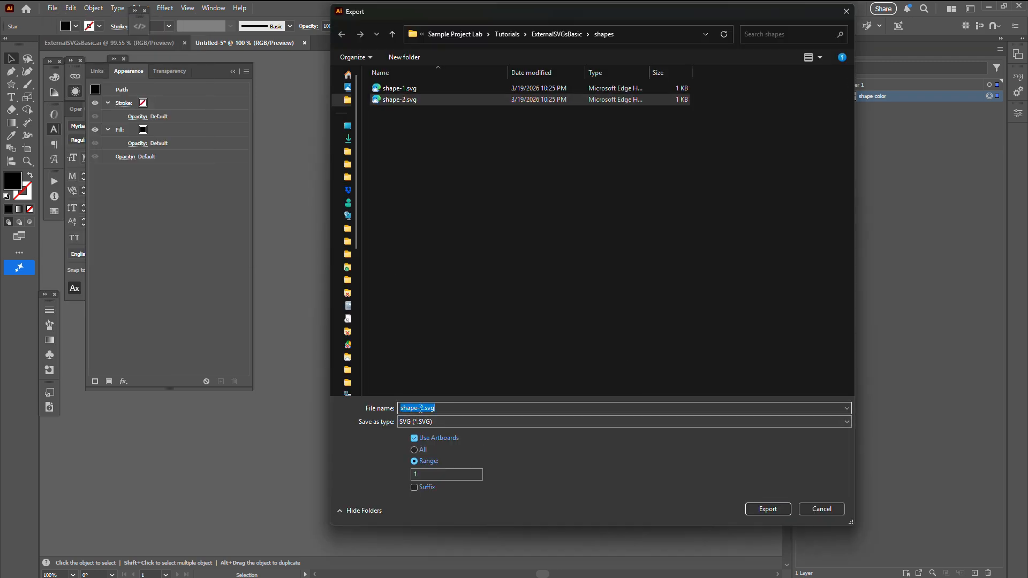
{"action": "left_click", "coordinate": [400, 99]}
{"action": "left_click", "coordinate": [421, 409]}
{"action": "key", "text": "BackSpace"}
{"action": "type", "text": "3"}
{"action": "key", "text": "Return"}
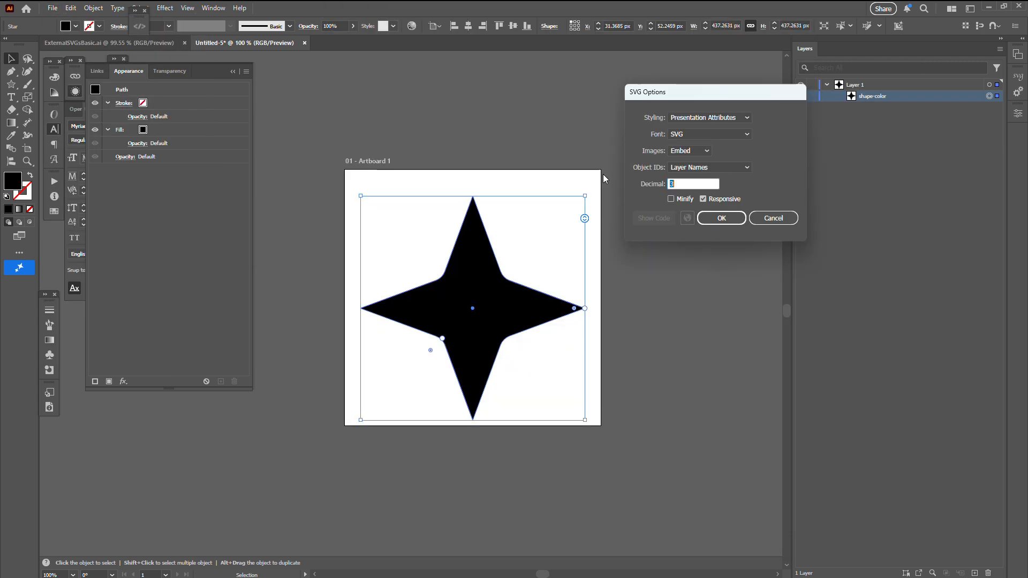
{"action": "left_click", "coordinate": [726, 217]}
Open the exported shape-1.svg to check its object name, close it and return to ExternalSVGsBasic.ai.
{"action": "key", "text": "alt+Tab"}
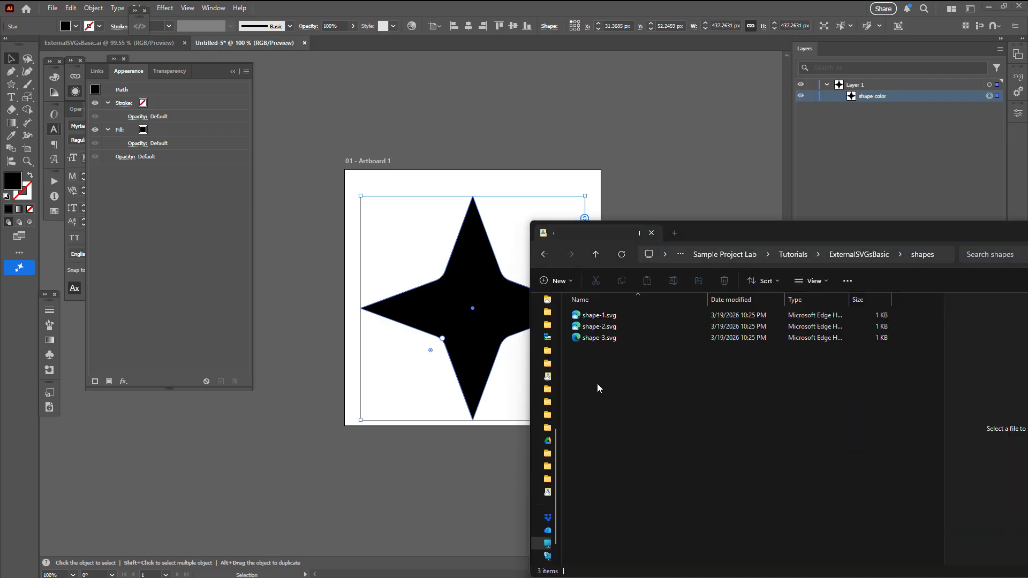
{"action": "left_click_drag", "start_coordinate": [600, 316], "coordinate": [348, 44]}
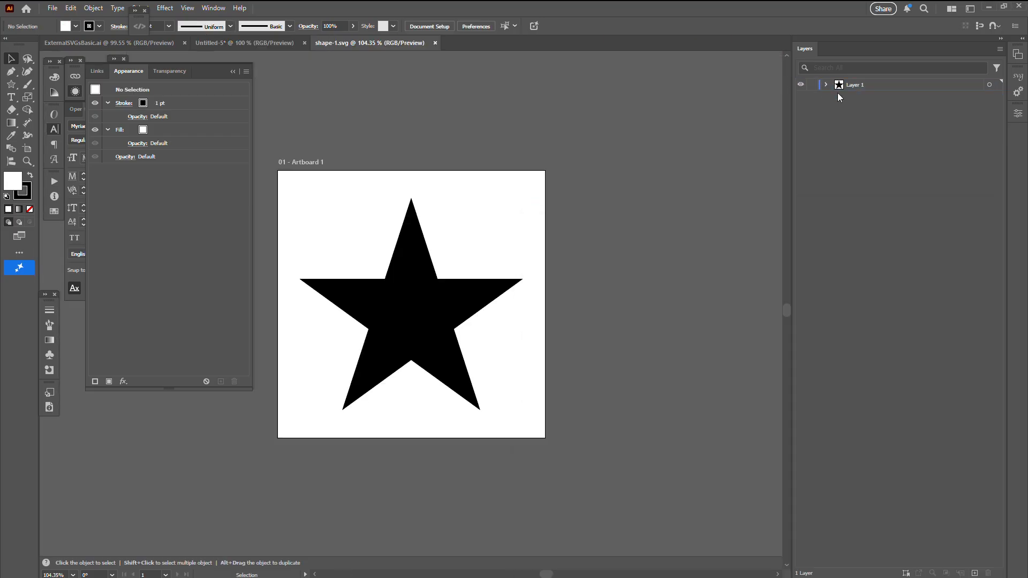
{"action": "left_click", "coordinate": [990, 96]}
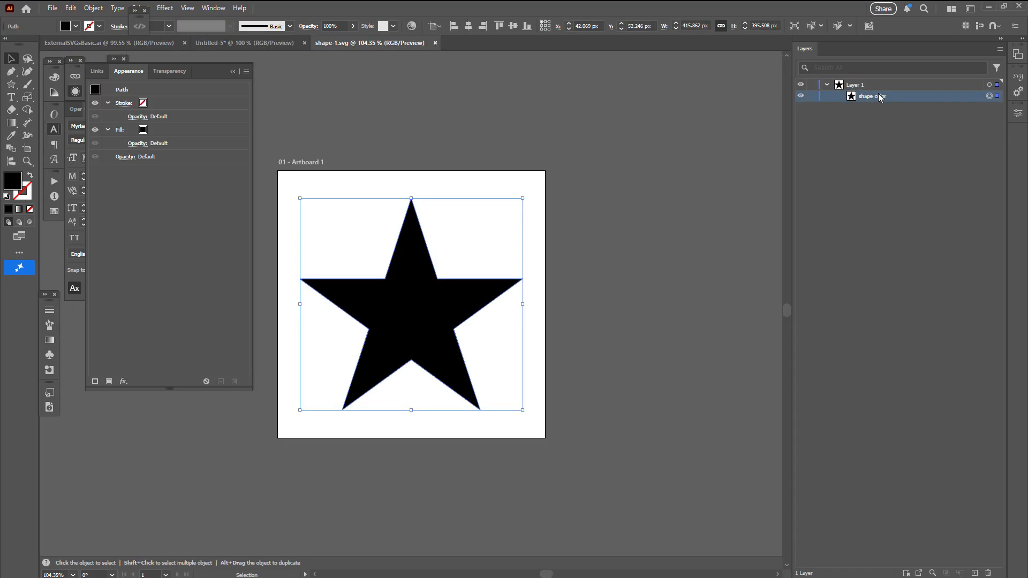
{"action": "left_click", "coordinate": [435, 42]}
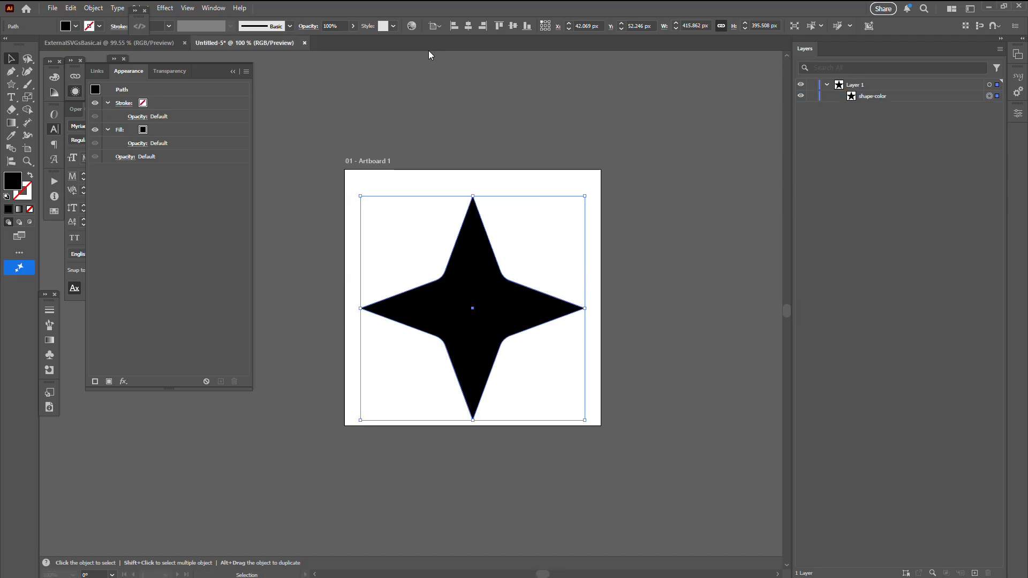
{"action": "left_click", "coordinate": [153, 44]}
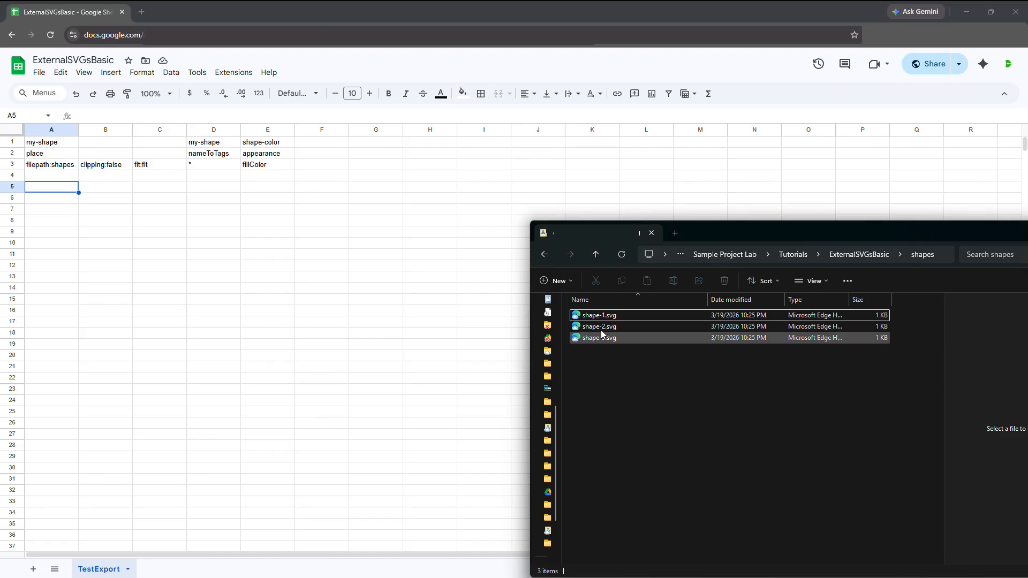
Copy the file name shape-1.svg from the shapes folder and paste it into cell A5 of the Google Sheet.
{"action": "left_click", "coordinate": [597, 315]}
{"action": "key", "text": "F2"}
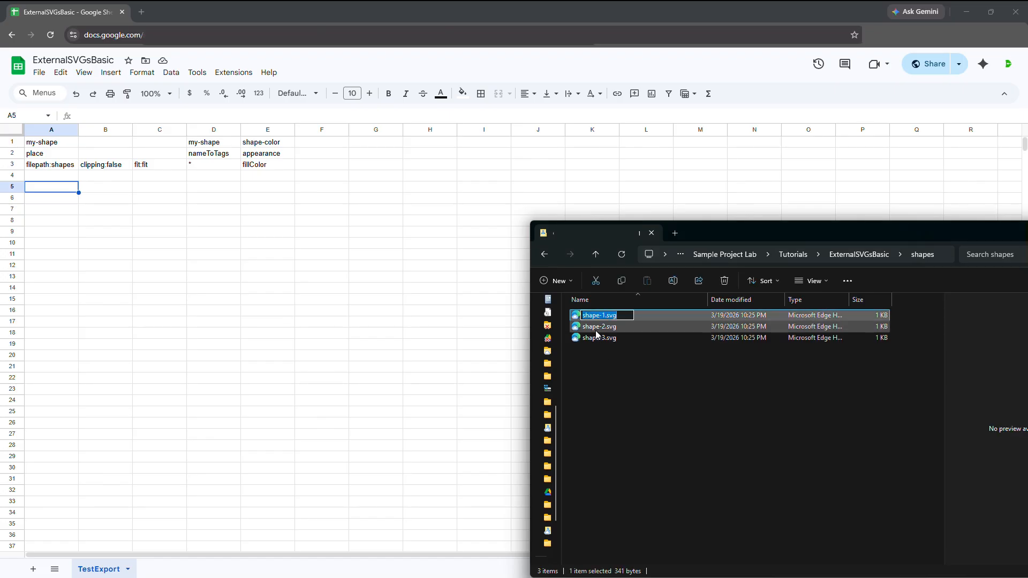
{"action": "left_click", "coordinate": [56, 192]}
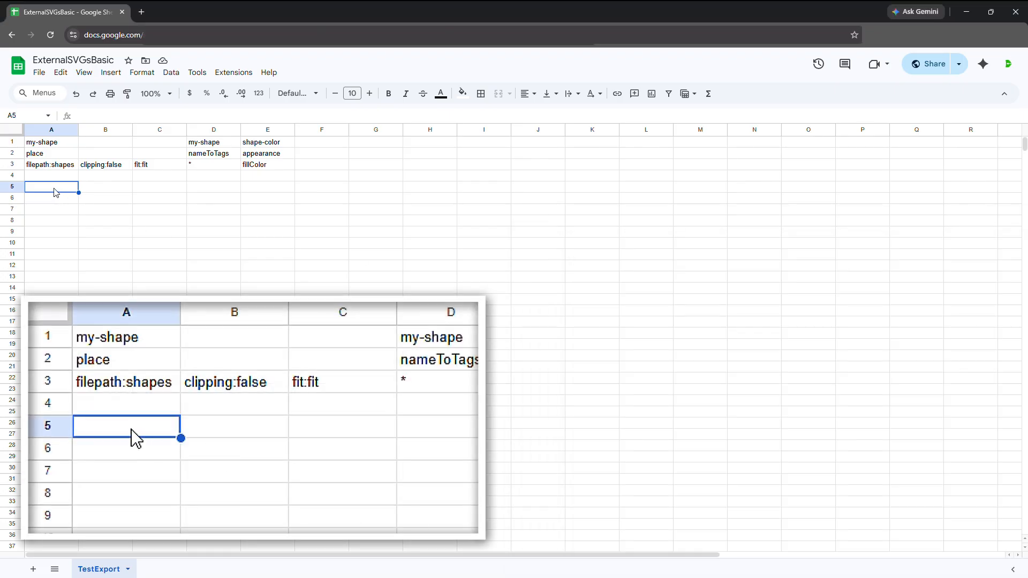
{"action": "type", "text": "shape-1.svg"}
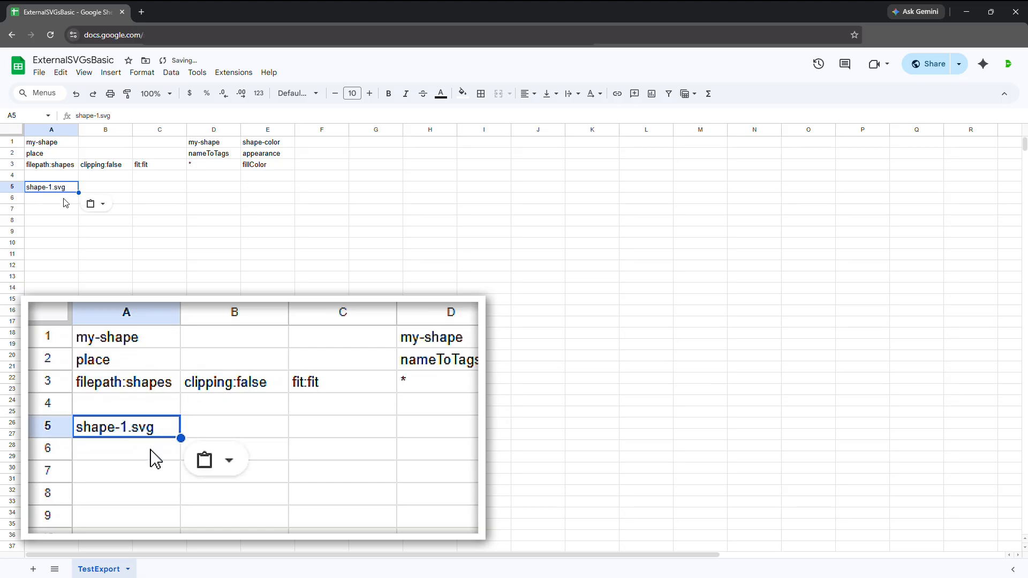
Paste the copied file name into cell A6 and edit it to shape-2.svg.
{"action": "left_click", "coordinate": [65, 201]}
{"action": "type", "text": "shape-1.svg"}
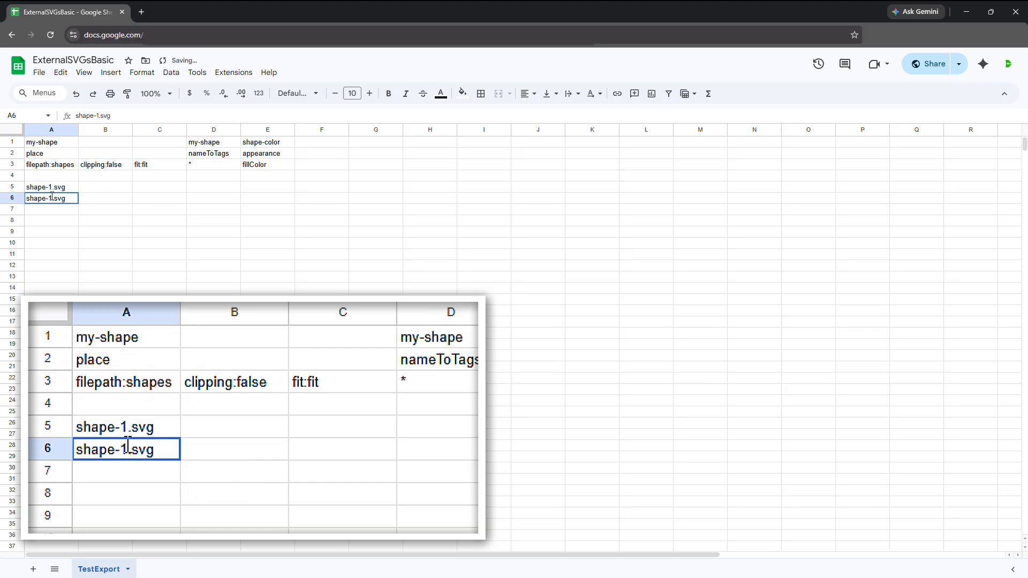
{"action": "double_click", "coordinate": [51, 198]}
{"action": "key", "text": "BackSpace"}
{"action": "type", "text": "2"}
{"action": "key", "text": "Return"}
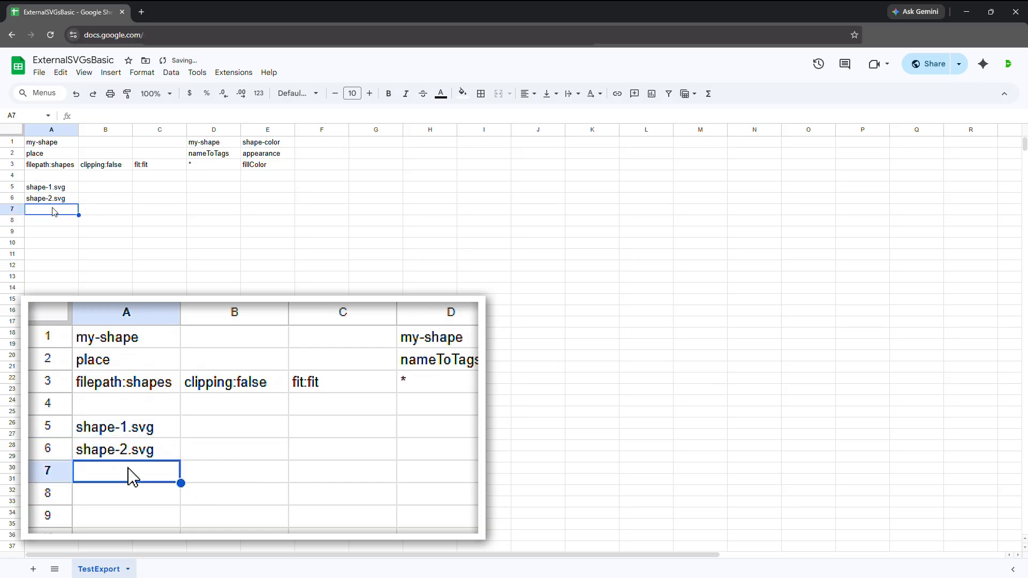
Paste the copied file name into cell A7 and edit it to shape-3.svg.
{"action": "type", "text": "shape-1.svg"}
{"action": "double_click", "coordinate": [53, 209]}
{"action": "double_click", "coordinate": [49, 209]}
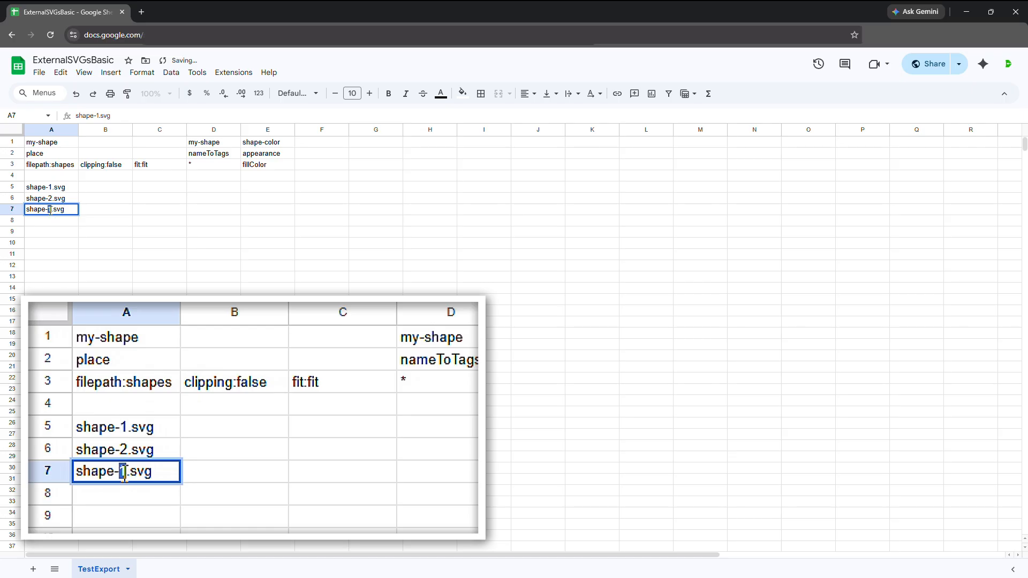
{"action": "type", "text": "3"}
{"action": "left_click", "coordinate": [84, 213]}
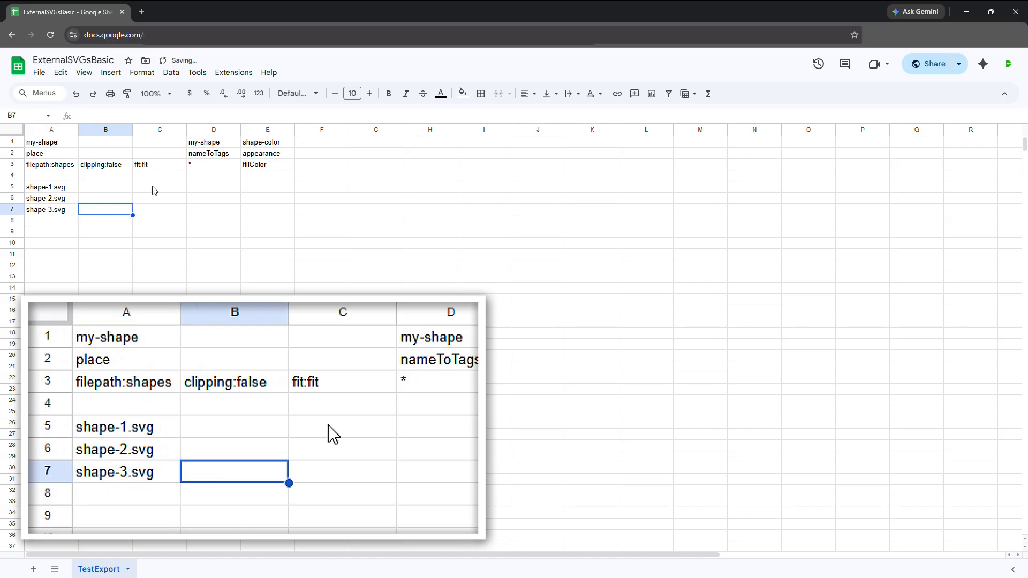
Enter the fill colors #F00, #F0F and #00F in cells E5 to E7 of the shape-color column.
{"action": "left_click", "coordinate": [266, 188]}
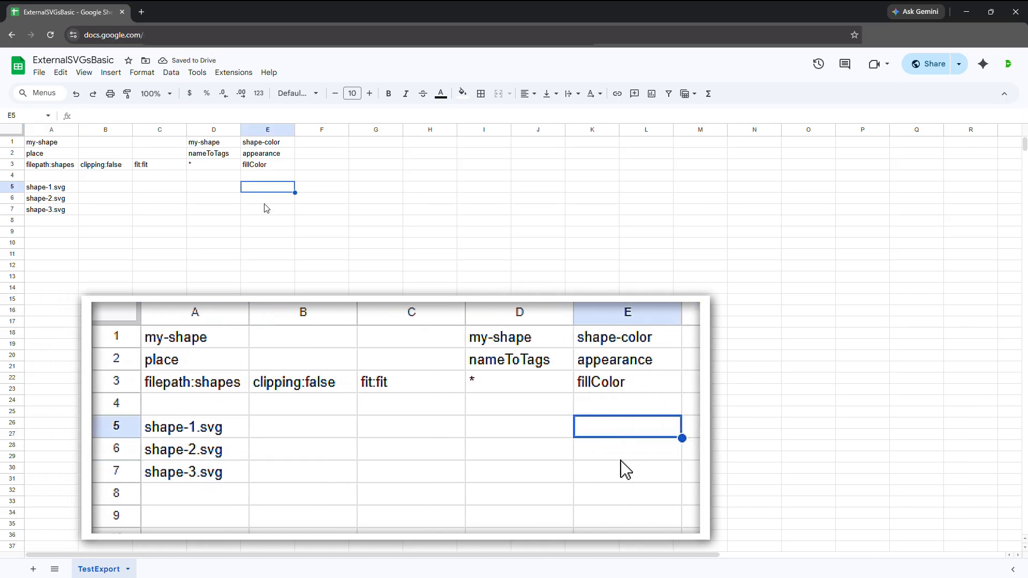
{"action": "type", "text": "#F00"}
{"action": "left_click", "coordinate": [264, 202]}
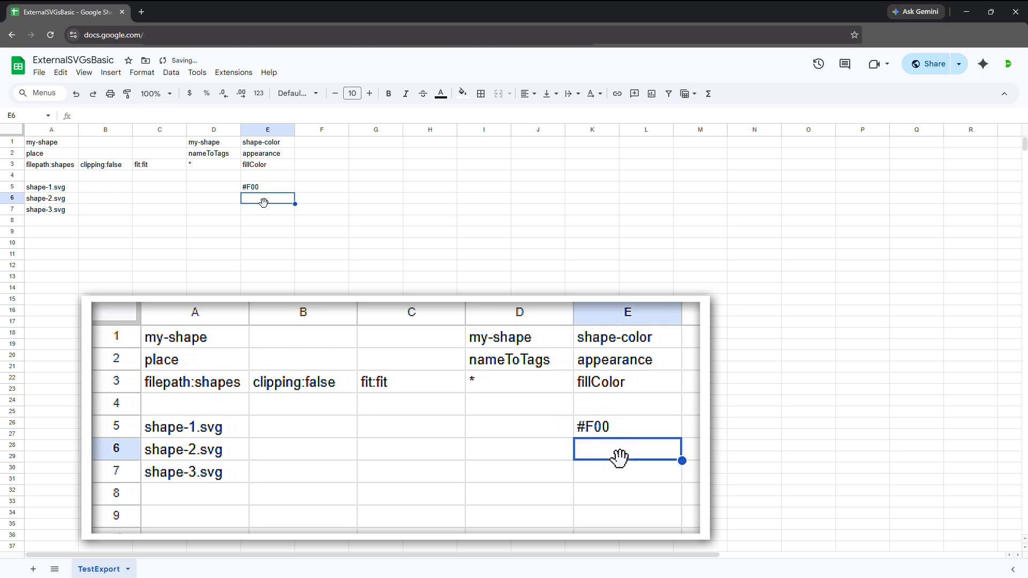
{"action": "type", "text": "#F0F"}
{"action": "key", "text": "Return"}
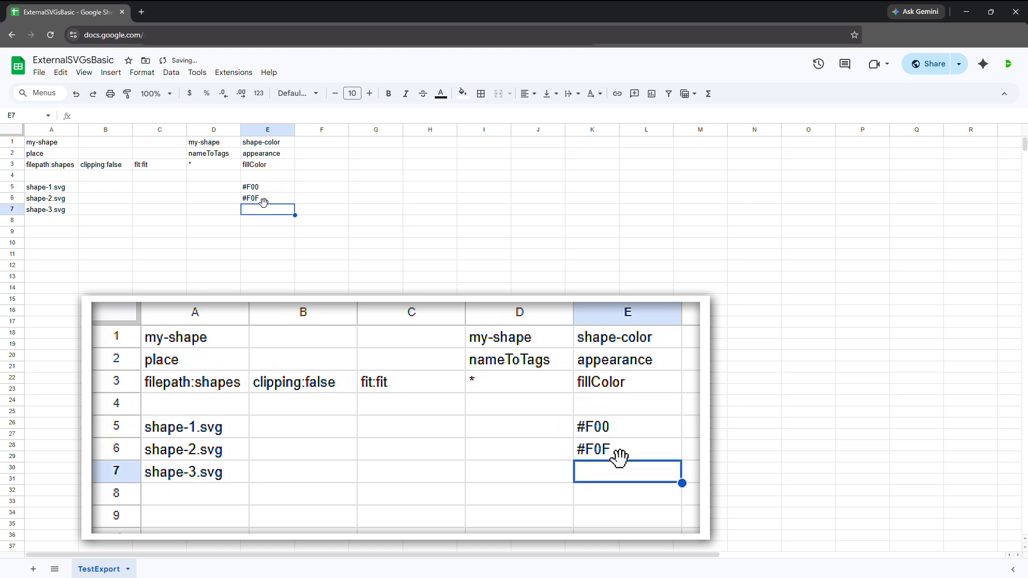
{"action": "type", "text": "#00F"}
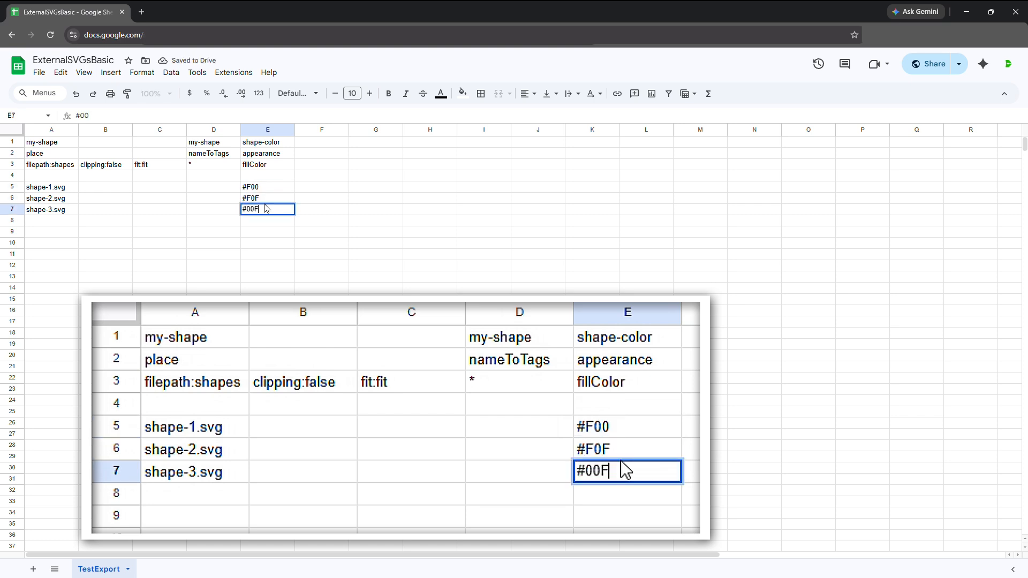
{"action": "key", "text": "Return"}
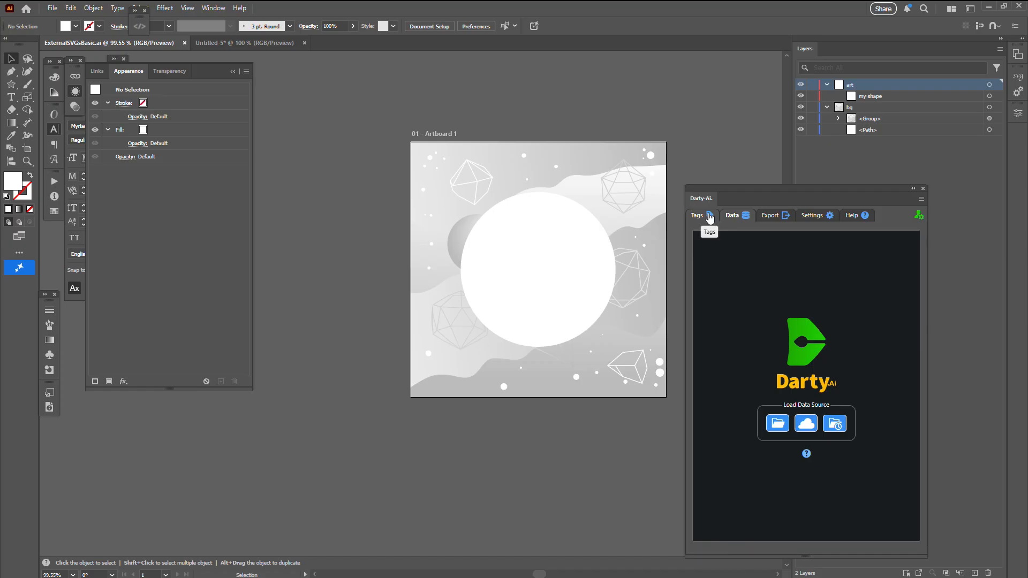
Switch to Illustrator and tag all items in ExternalSVGsBasic.ai by their names with Darty-Ai.
{"action": "left_click", "coordinate": [710, 216]}
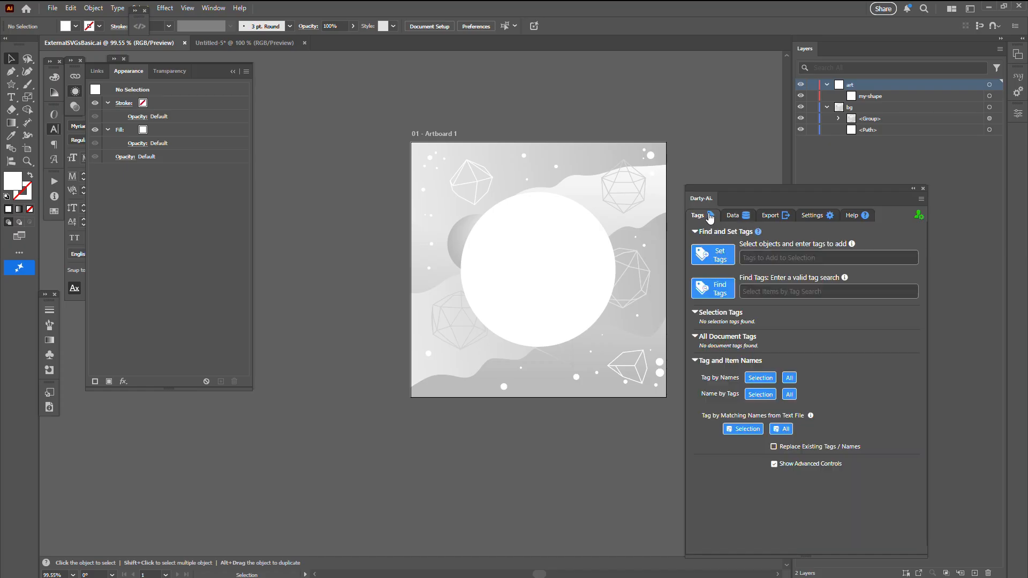
{"action": "left_click", "coordinate": [790, 378]}
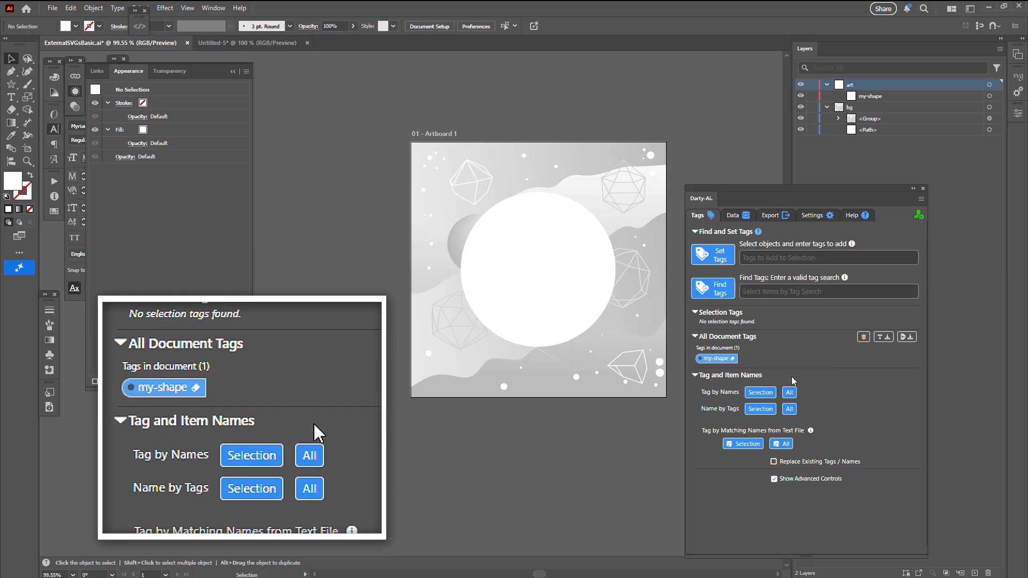
Check the my-shape placeholder's tag and import the Google Sheet into Darty-Ai from its copied URL.
{"action": "left_click", "coordinate": [990, 97]}
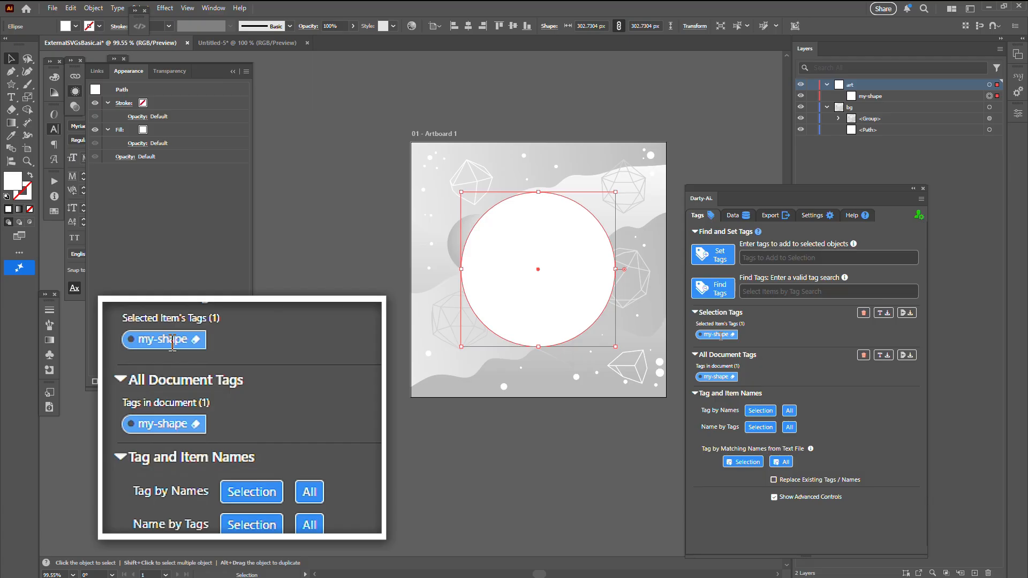
{"action": "left_click", "coordinate": [721, 169]}
{"action": "left_click", "coordinate": [731, 216]}
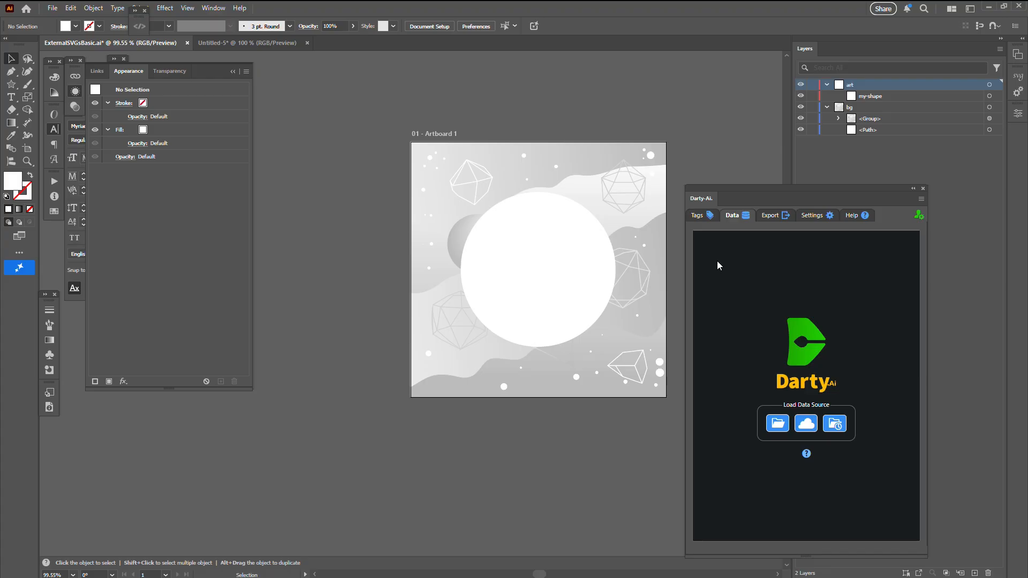
{"action": "left_click", "coordinate": [806, 423]}
{"action": "key", "text": "ctrl+v"}
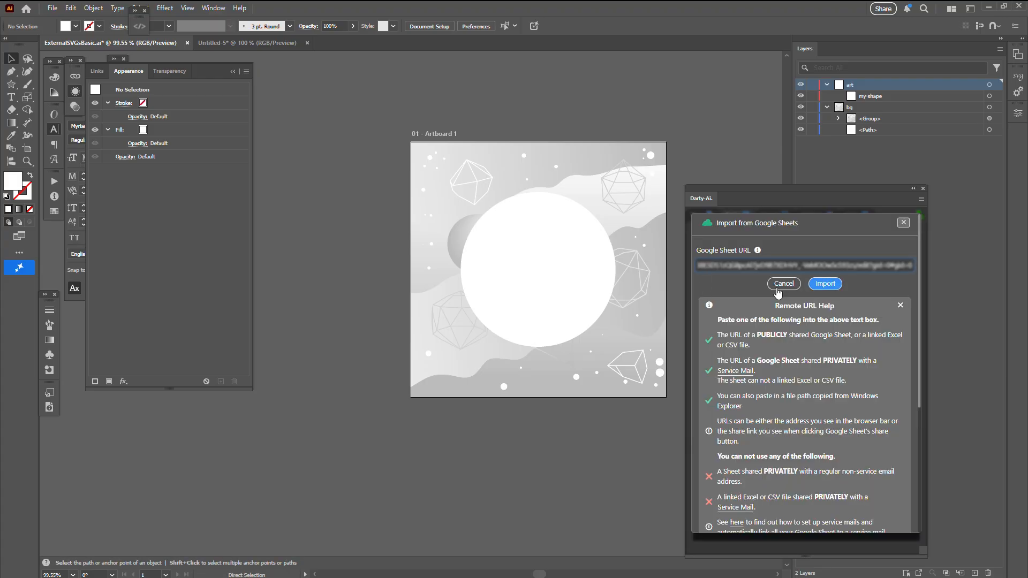
{"action": "left_click", "coordinate": [825, 284]}
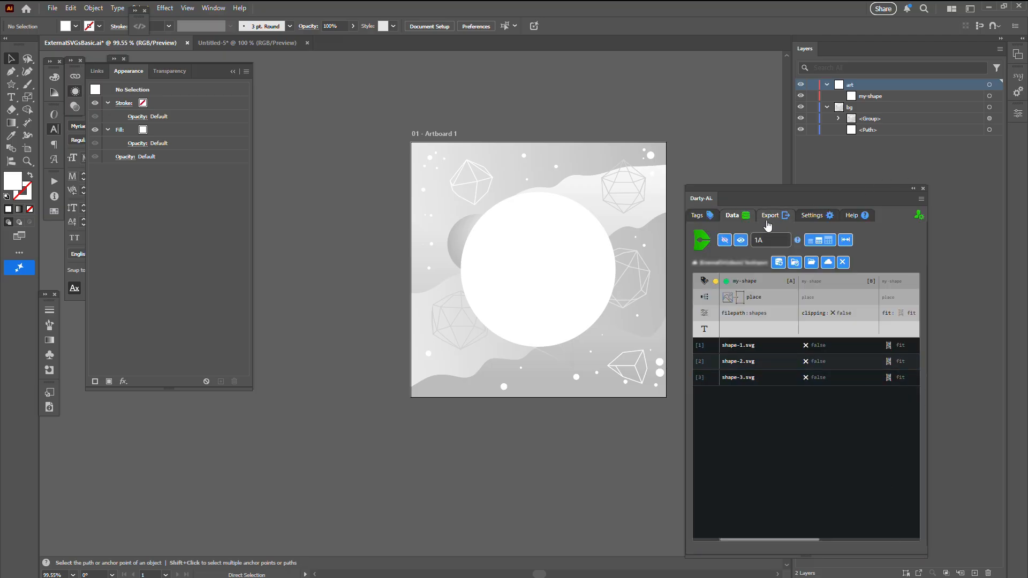
Set up a Darty-Ai preview document and render the shape-1.svg and shape-2.svg rows in it.
{"action": "left_click", "coordinate": [725, 241]}
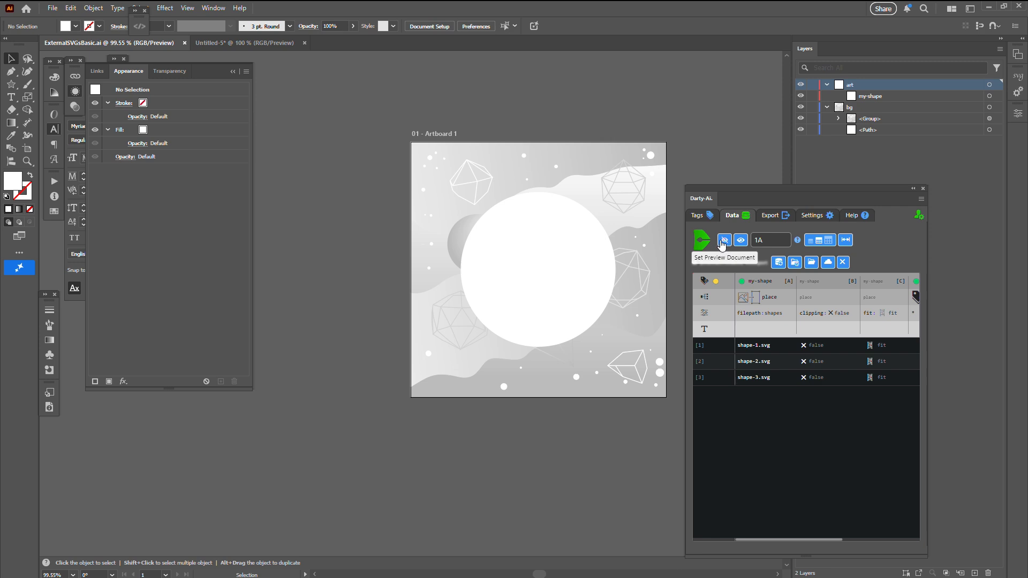
{"action": "left_click", "coordinate": [728, 247]}
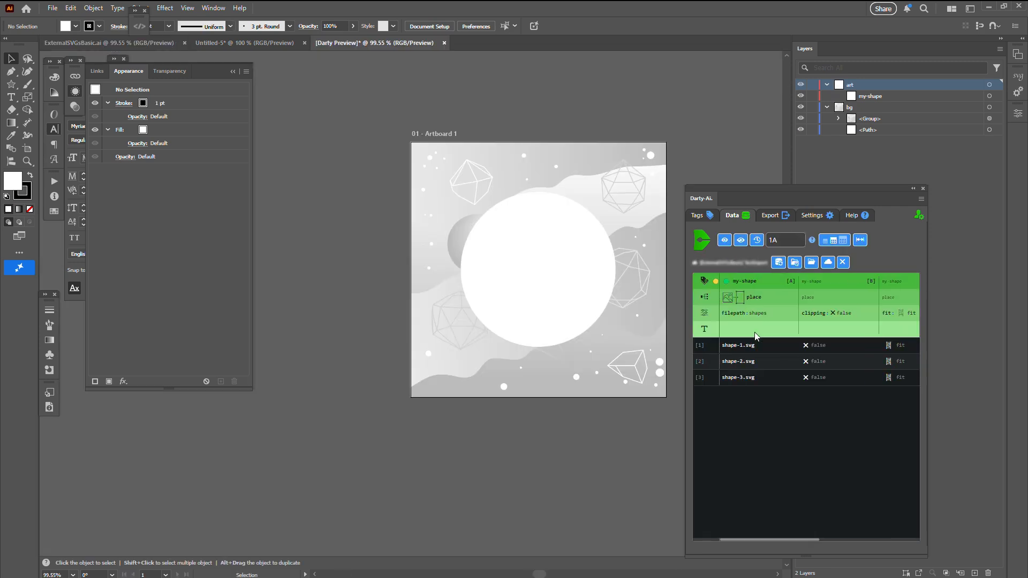
{"action": "left_click", "coordinate": [758, 346]}
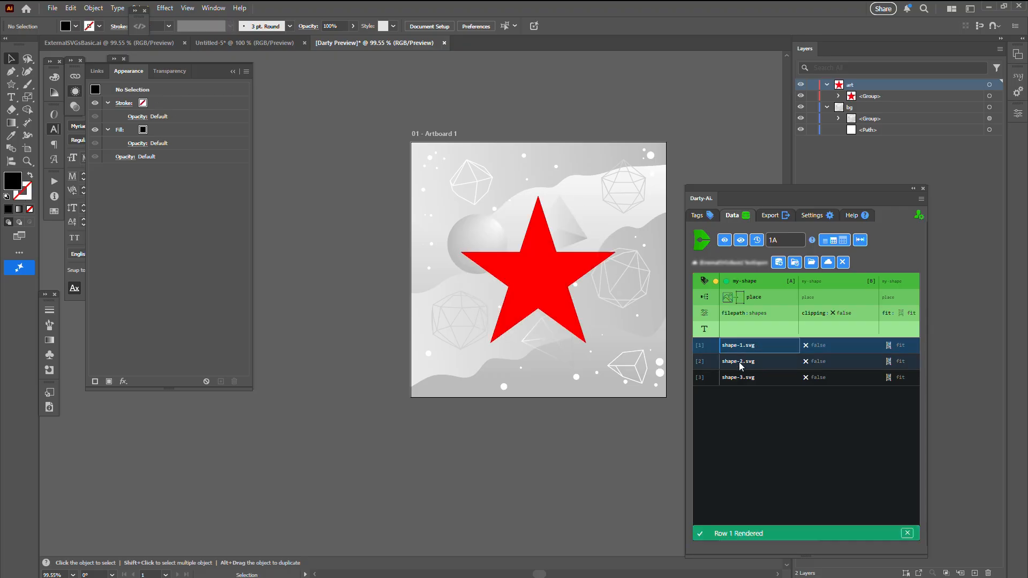
{"action": "left_click", "coordinate": [742, 363]}
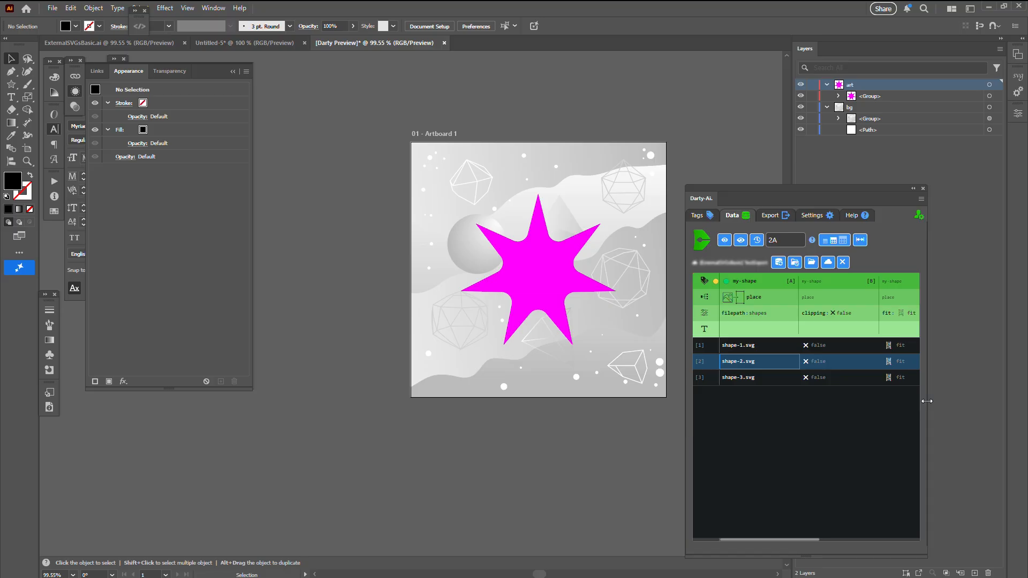
Widen the Darty-Ai panel to fit all data columns and render the shape-3.svg row followed by the shape-1.svg row.
{"action": "left_click_drag", "start_coordinate": [927, 401], "coordinate": [1018, 394]}
{"action": "left_click_drag", "start_coordinate": [973, 284], "coordinate": [936, 280]}
{"action": "left_click", "coordinate": [760, 378]}
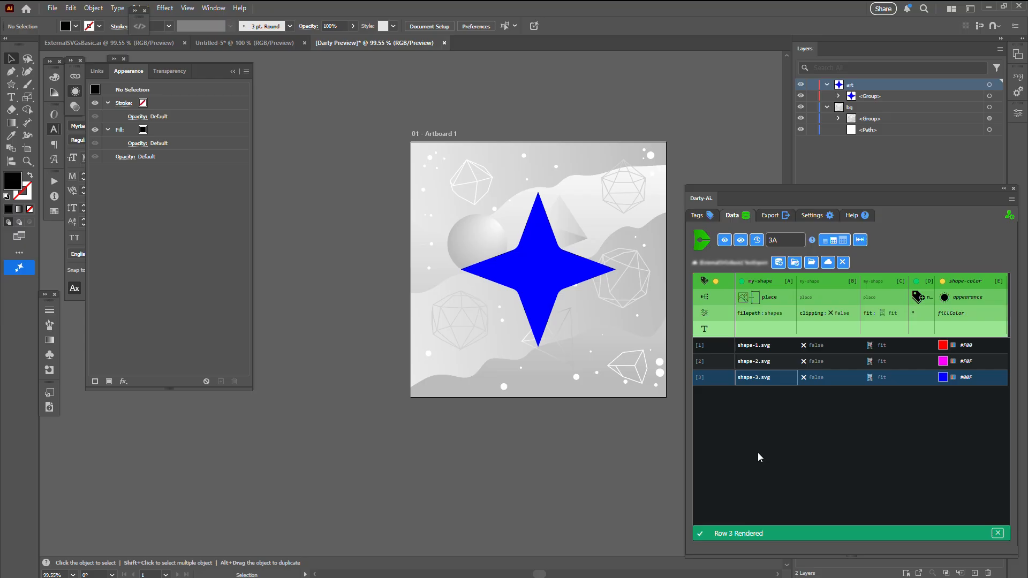
{"action": "left_click", "coordinate": [769, 349]}
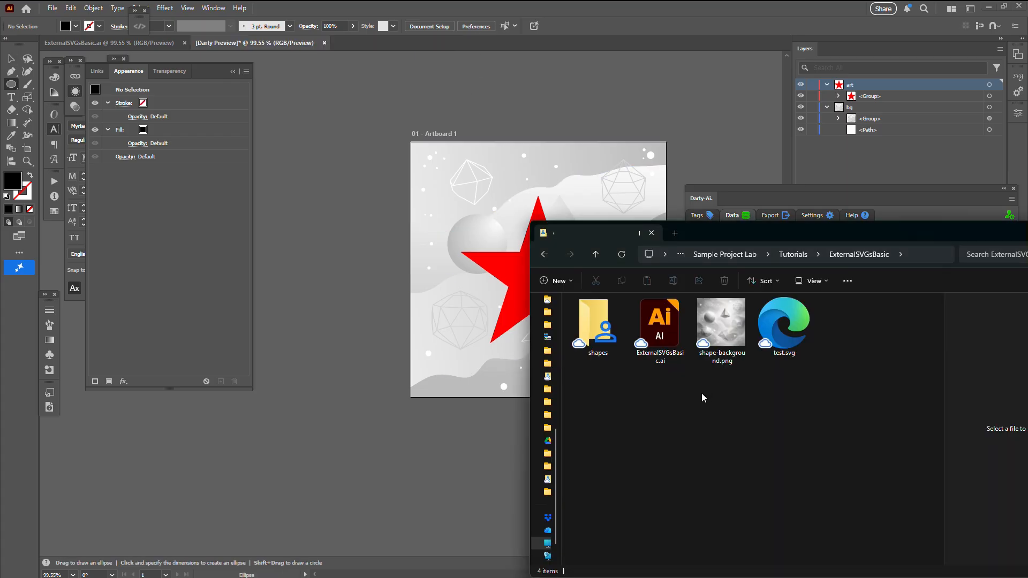
Duplicate the shapes folder in ExternalSVGsBasic and name the copy shapes-with-colors.
{"action": "left_click", "coordinate": [595, 338]}
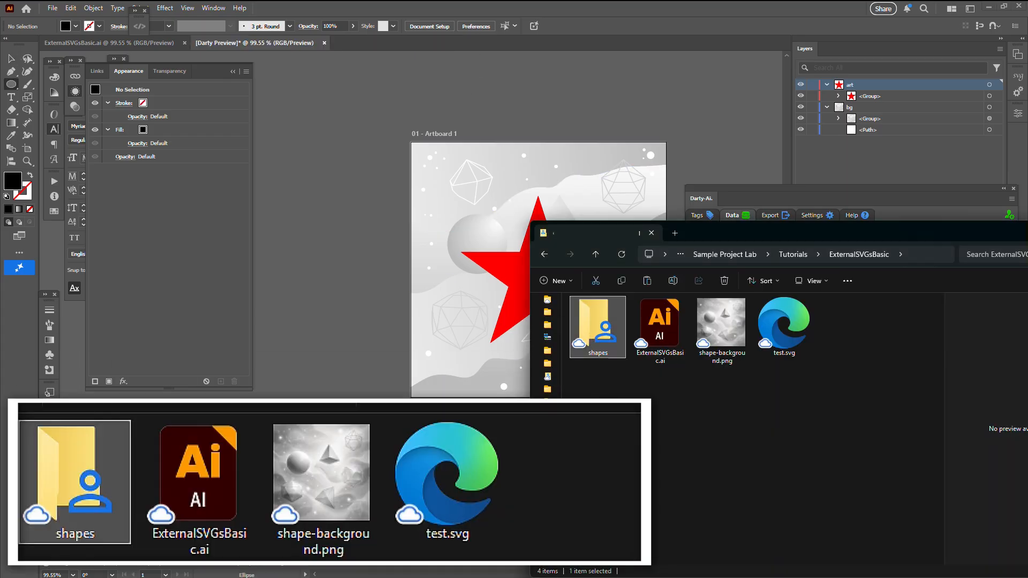
{"action": "key", "text": "ctrl+c"}
{"action": "key", "text": "ctrl+v"}
{"action": "key", "text": "F2"}
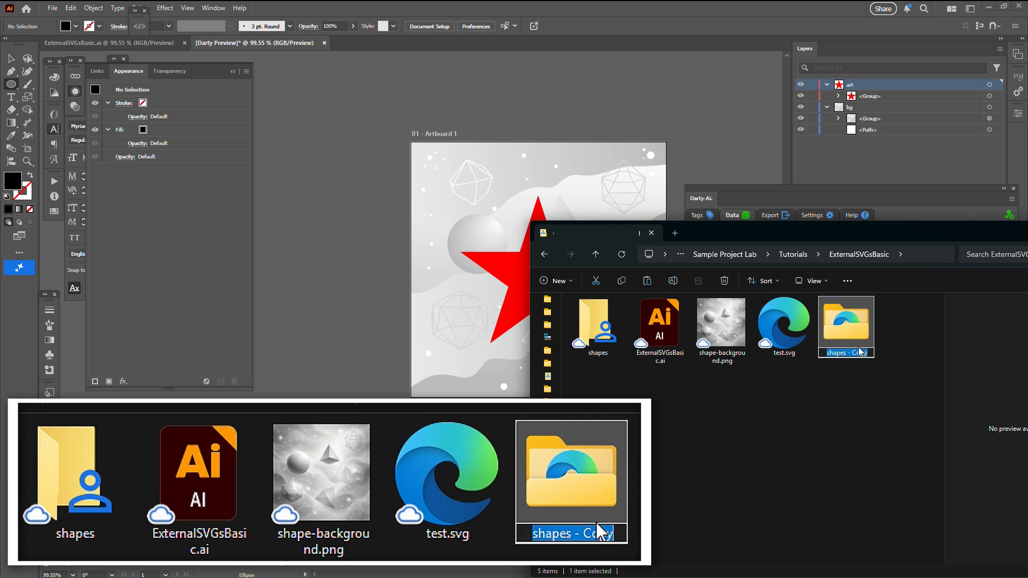
{"action": "key", "text": "End"}
{"action": "key", "text": "ctrl+shift+Left"}
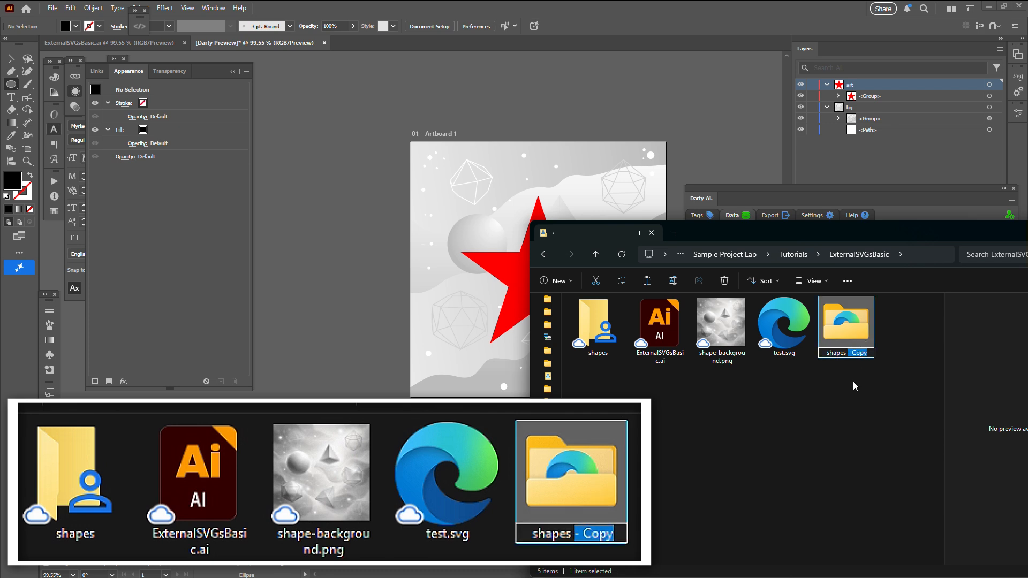
{"action": "type", "text": "-"}
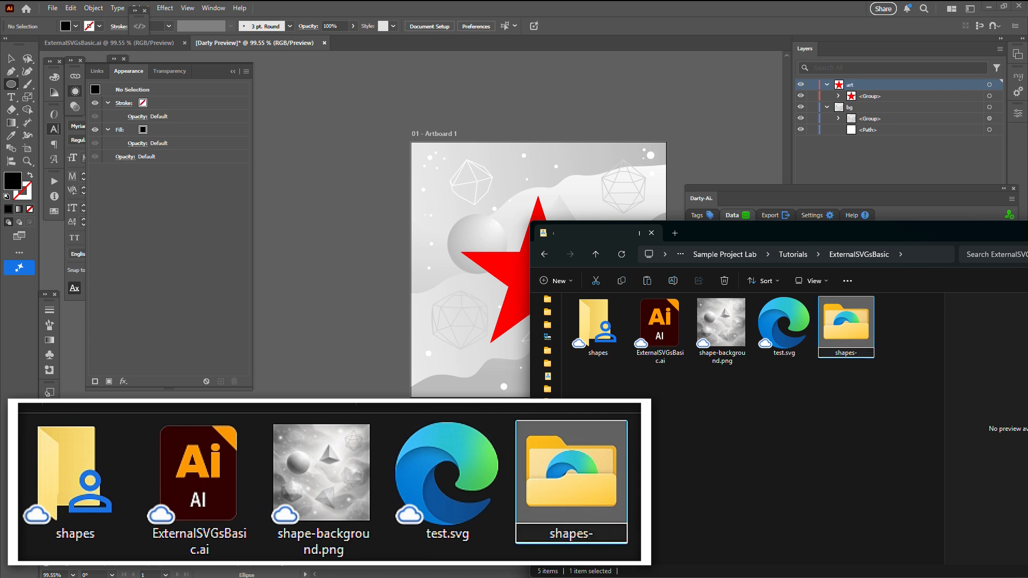
{"action": "type", "text": "with-colors"}
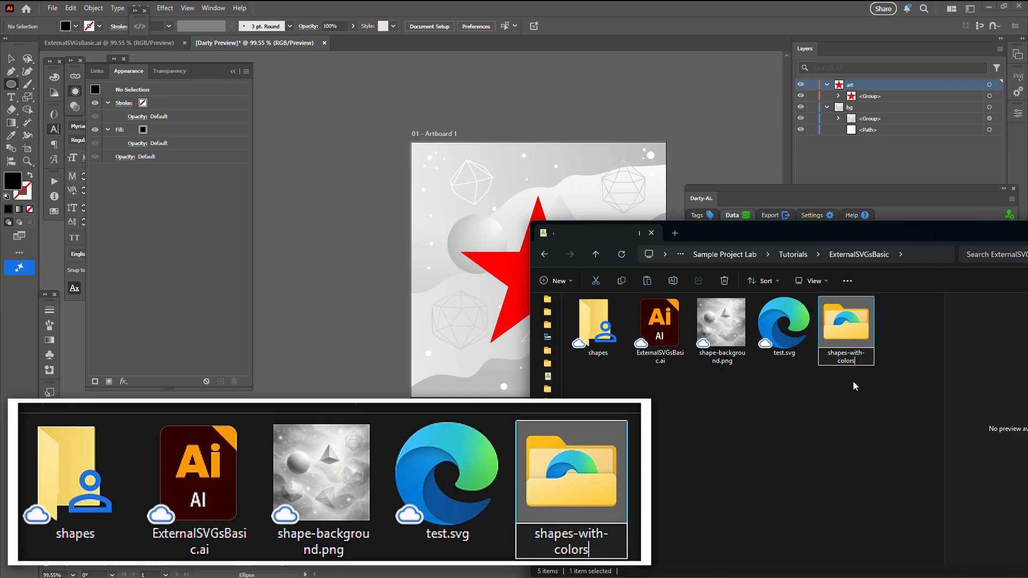
{"action": "key", "text": "Return"}
{"action": "key", "text": "Return"}
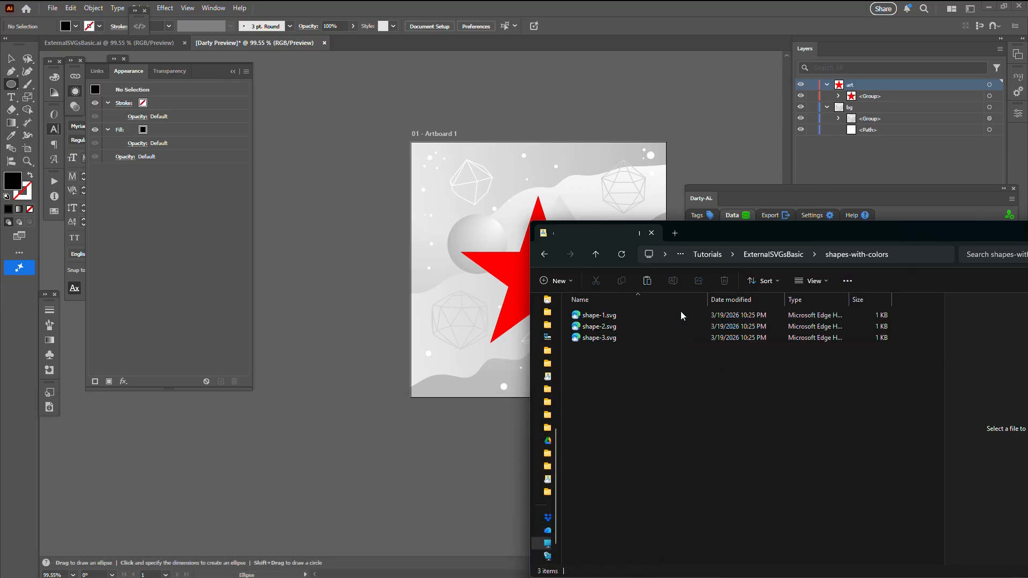
Open shape-1.svg, shape-2.svg and shape-3.svg from the shapes-with-colors folder in Illustrator.
{"action": "left_click_drag", "start_coordinate": [618, 377], "coordinate": [346, 45]}
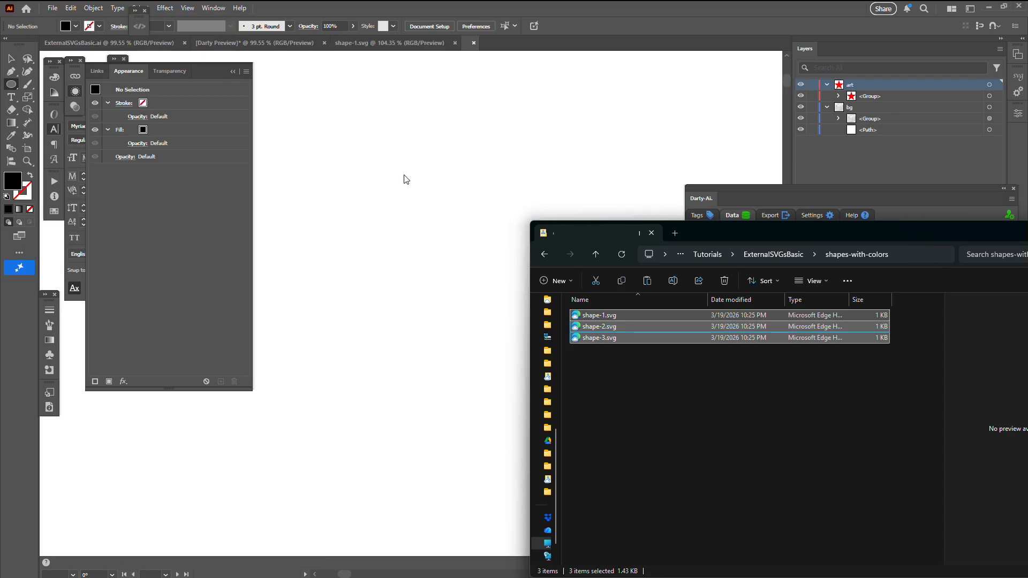
{"action": "left_click", "coordinate": [642, 29]}
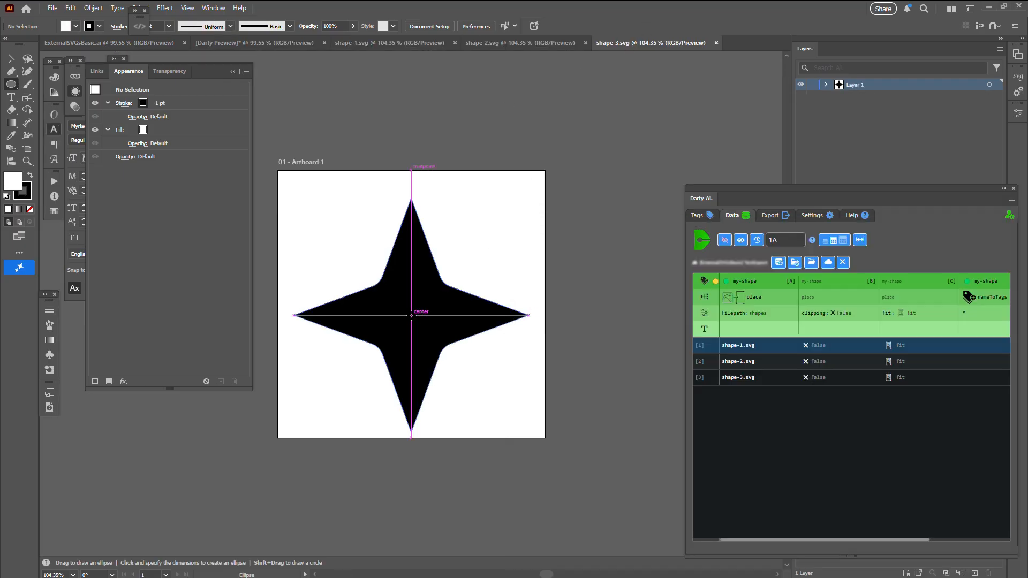
Draw a white circle about 103 px wide, without a stroke, at the center of the star in shape-3.svg.
{"action": "left_click_drag", "start_coordinate": [411, 315], "coordinate": [440, 344]}
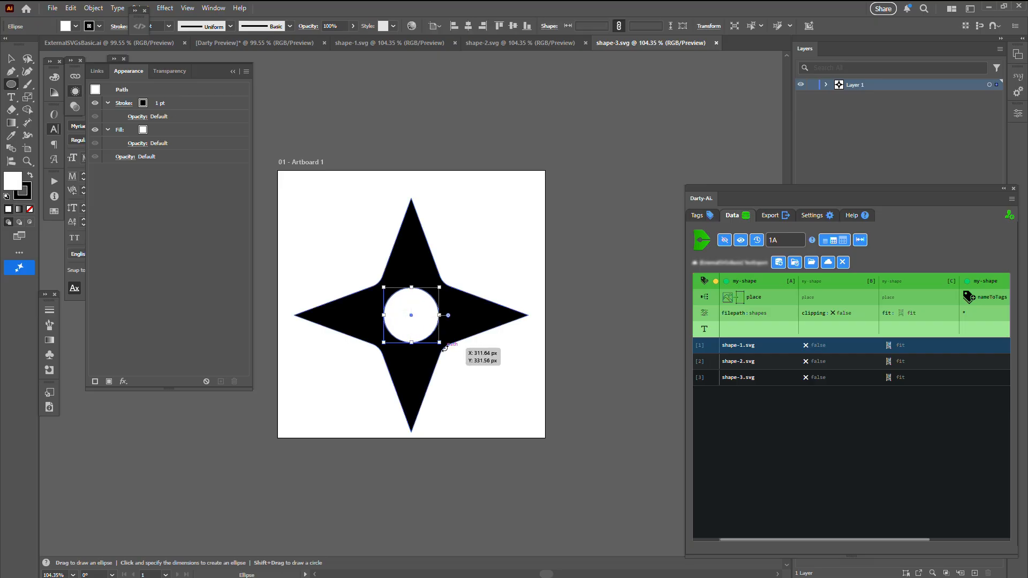
{"action": "key", "text": "slash"}
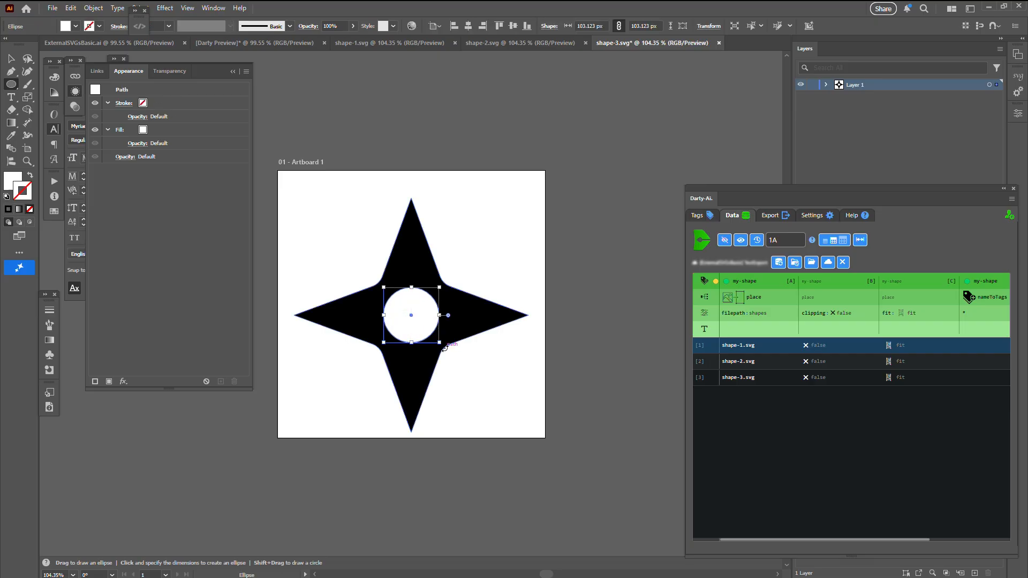
Name the new circle shape-color-b, based on the star's item name, and close shape-3.svg with its changes saved.
{"action": "left_click", "coordinate": [826, 85]}
{"action": "double_click", "coordinate": [870, 107]}
{"action": "key", "text": "ctrl+c"}
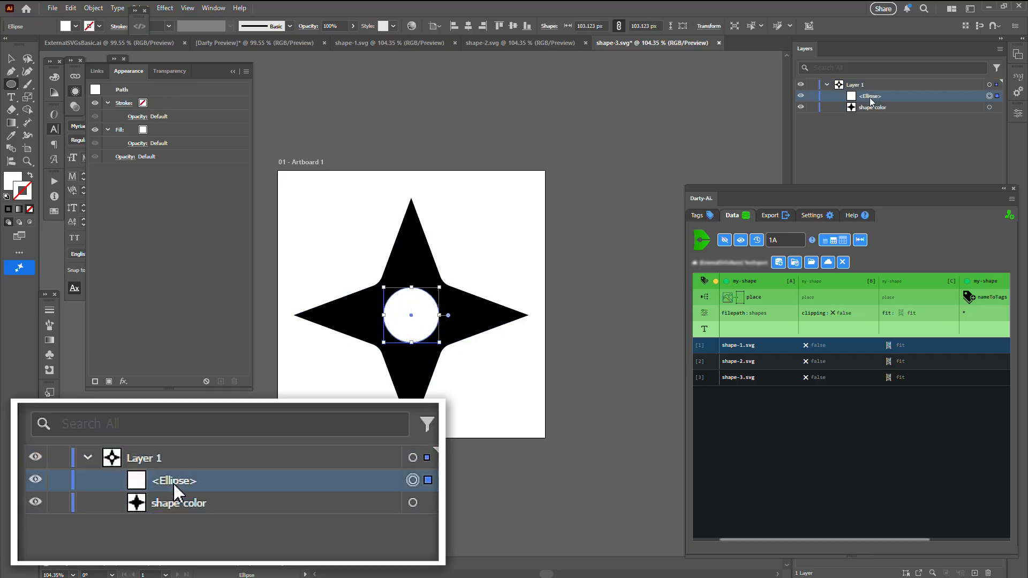
{"action": "double_click", "coordinate": [870, 96]}
{"action": "key", "text": "ctrl+v"}
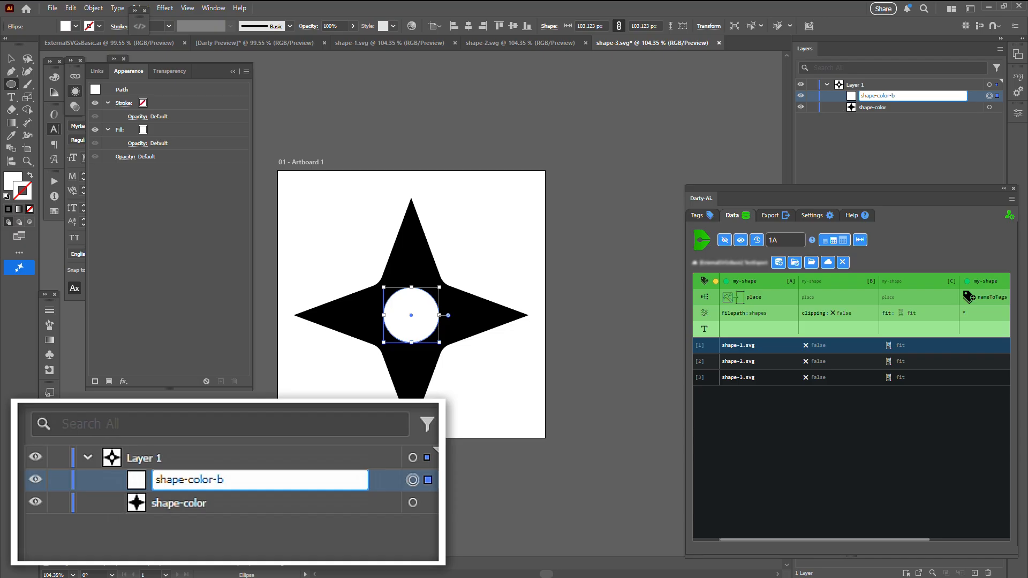
{"action": "key", "text": "ctrl+a"}
{"action": "key", "text": "Return"}
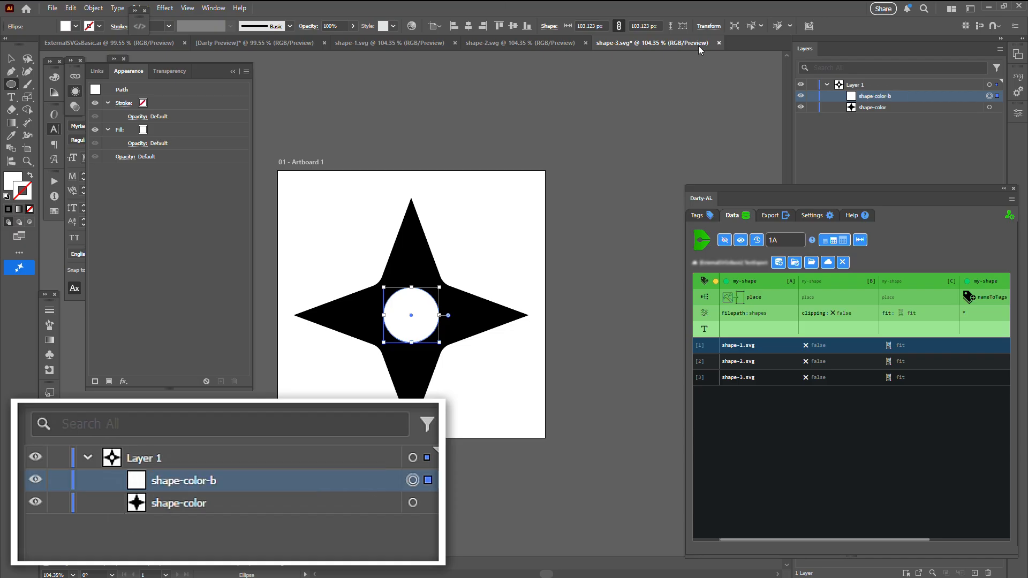
{"action": "left_click", "coordinate": [720, 43]}
{"action": "left_click", "coordinate": [538, 314]}
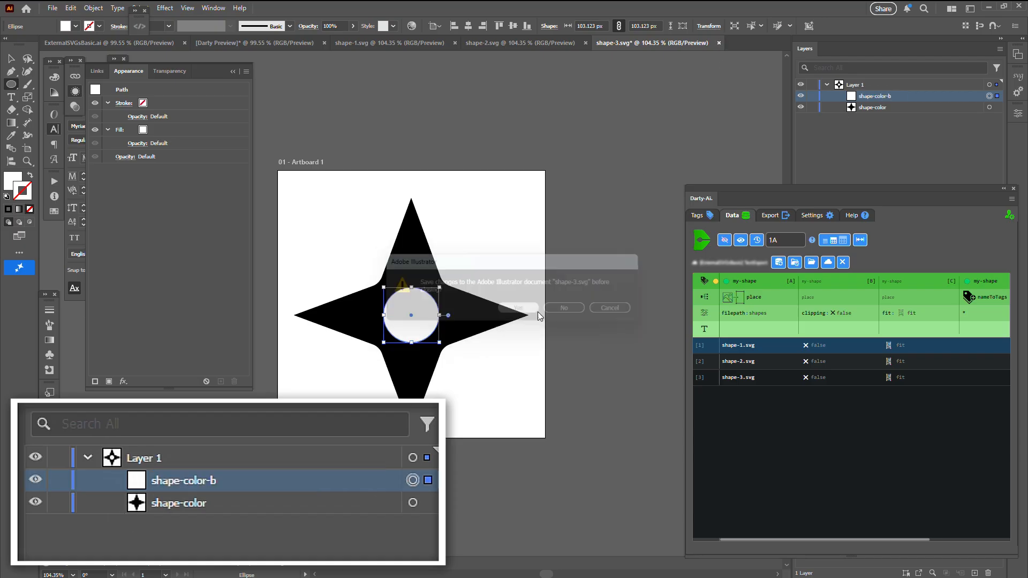
Draw a white square about 83 px wide at the center of the star in shape-2.svg.
{"action": "key", "text": "m"}
{"action": "left_click_drag", "start_coordinate": [412, 317], "coordinate": [434, 338]}
{"action": "left_click", "coordinate": [827, 84]}
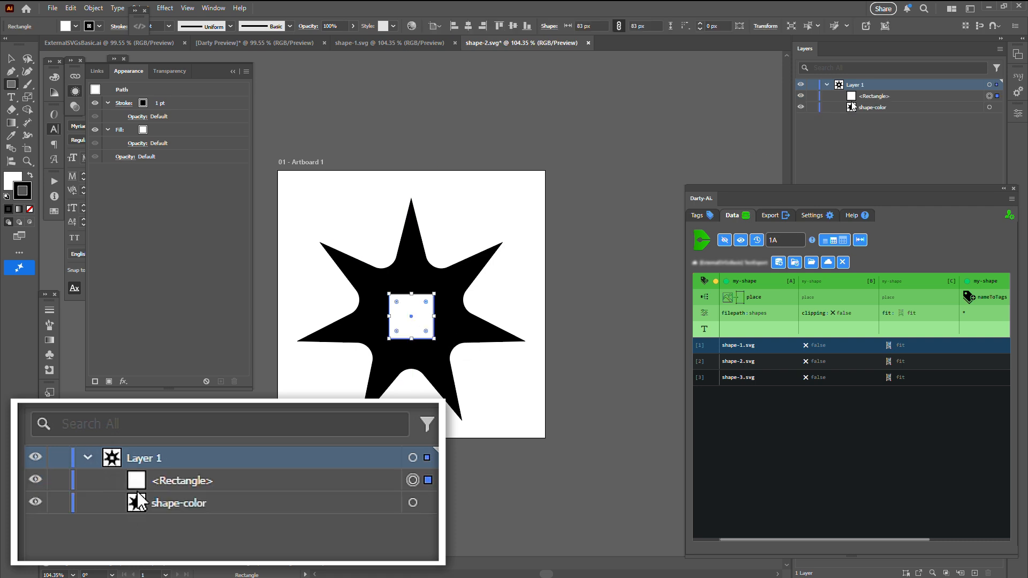
Name the new square shape-color-b, then save and close shape-2.svg.
{"action": "double_click", "coordinate": [874, 96]}
{"action": "key", "text": "ctrl+v"}
{"action": "key", "text": "Return"}
{"action": "key", "text": "ctrl+s"}
{"action": "left_click", "coordinate": [588, 43]}
Draw a white hexagon about 89 px wide, without a stroke, at the center of the star in shape-1.svg.
{"action": "left_click", "coordinate": [827, 85]}
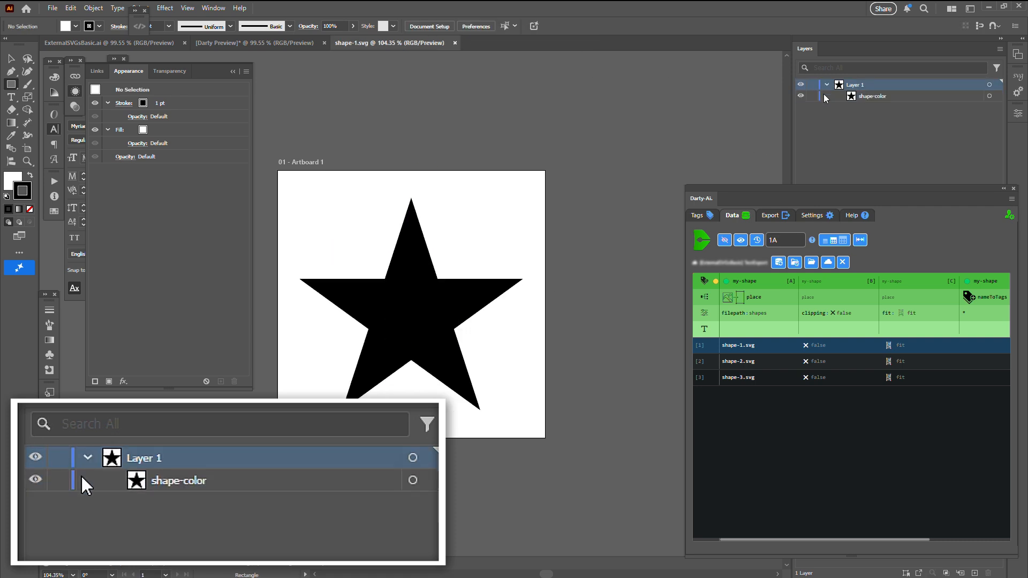
{"action": "left_click", "coordinate": [11, 84]}
{"action": "left_click", "coordinate": [54, 113]}
{"action": "left_click_drag", "start_coordinate": [411, 316], "coordinate": [425, 324]}
Name the new hexagon shape-color-b and close shape-1.svg with its changes saved.
{"action": "double_click", "coordinate": [863, 98]}
{"action": "key", "text": "ctrl+v"}
{"action": "left_click", "coordinate": [458, 43]}
{"action": "left_click", "coordinate": [537, 345]}
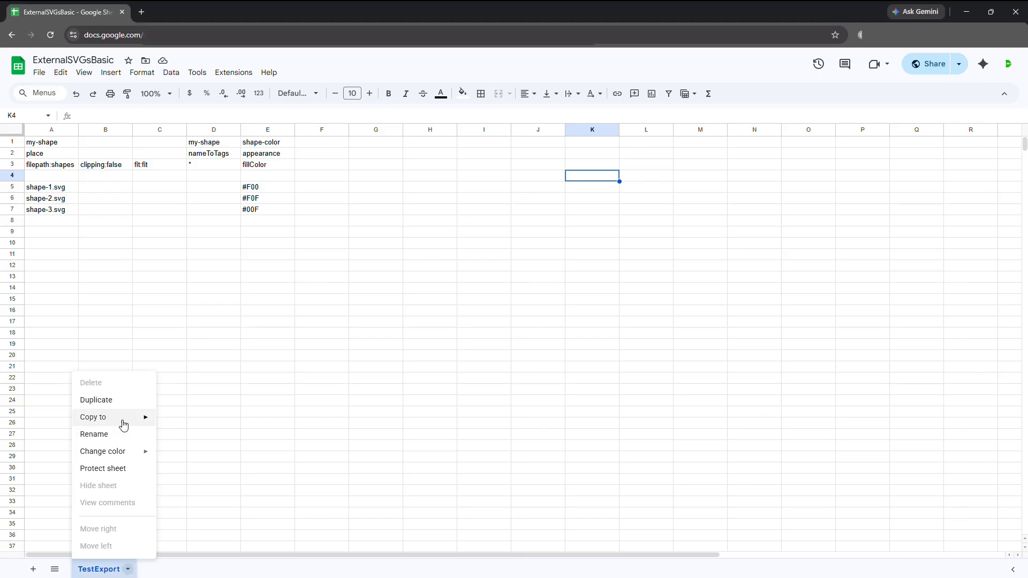
Switch to the ExternalSVGsBasic Google Sheet, duplicate the TestExport sheet, and place the copy first under the name ColorTest.
{"action": "left_click", "coordinate": [125, 397]}
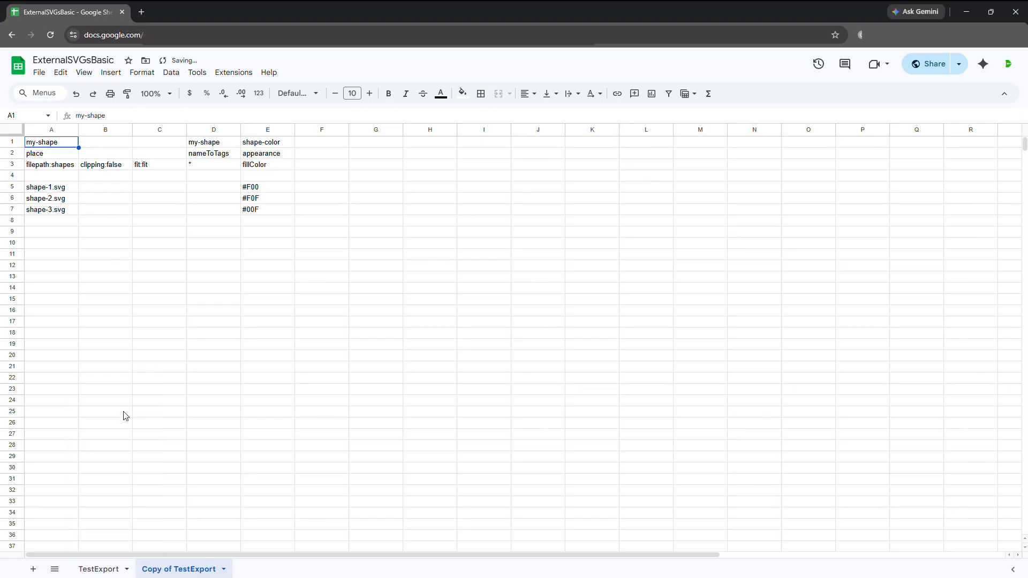
{"action": "left_click_drag", "start_coordinate": [212, 571], "coordinate": [122, 573]}
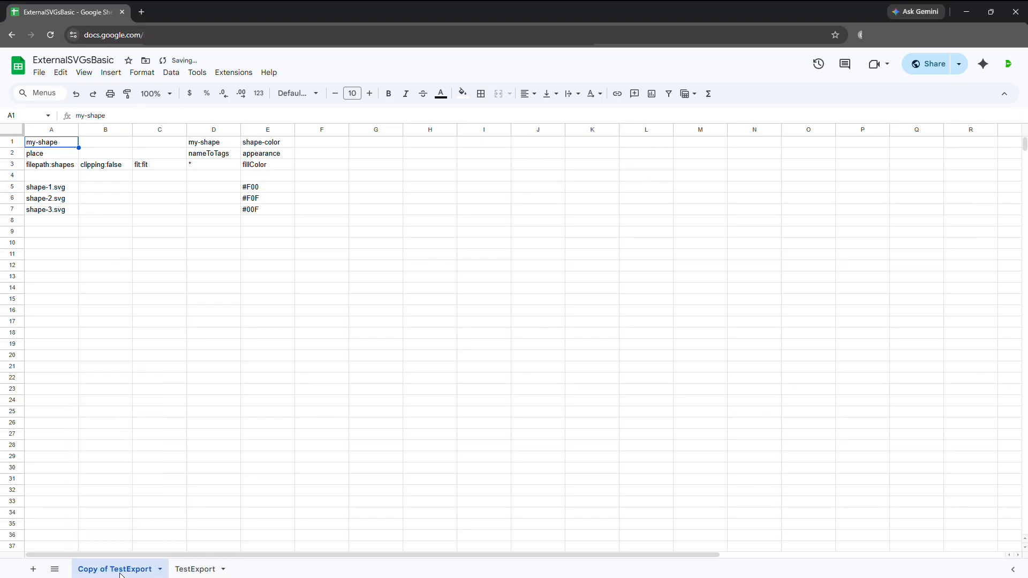
{"action": "double_click", "coordinate": [121, 573]}
{"action": "type", "text": "Color"}
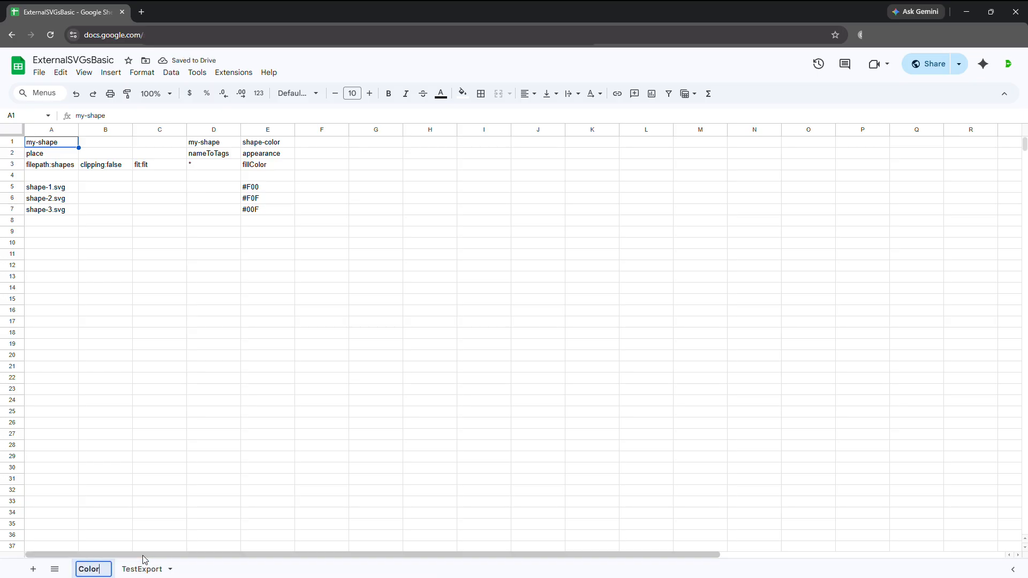
{"action": "type", "text": "Test"}
{"action": "key", "text": "Return"}
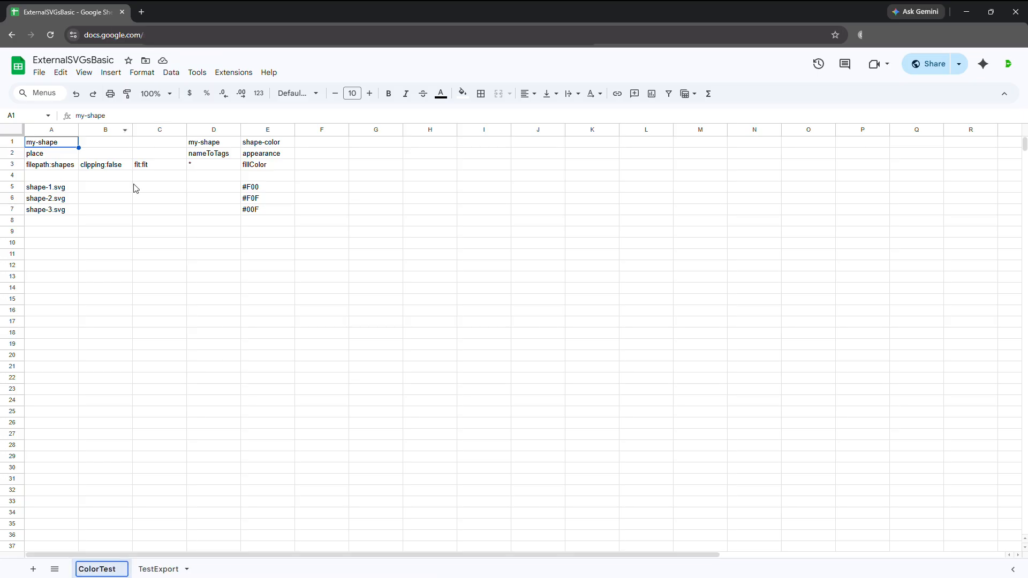
{"action": "left_click", "coordinate": [163, 292]}
Widen column A of the ColorTest sheet and set cell A3 to filepath:shapes-with-colors.
{"action": "left_click_drag", "start_coordinate": [79, 129], "coordinate": [161, 129]}
{"action": "left_click", "coordinate": [100, 163]}
{"action": "type", "text": "-"}
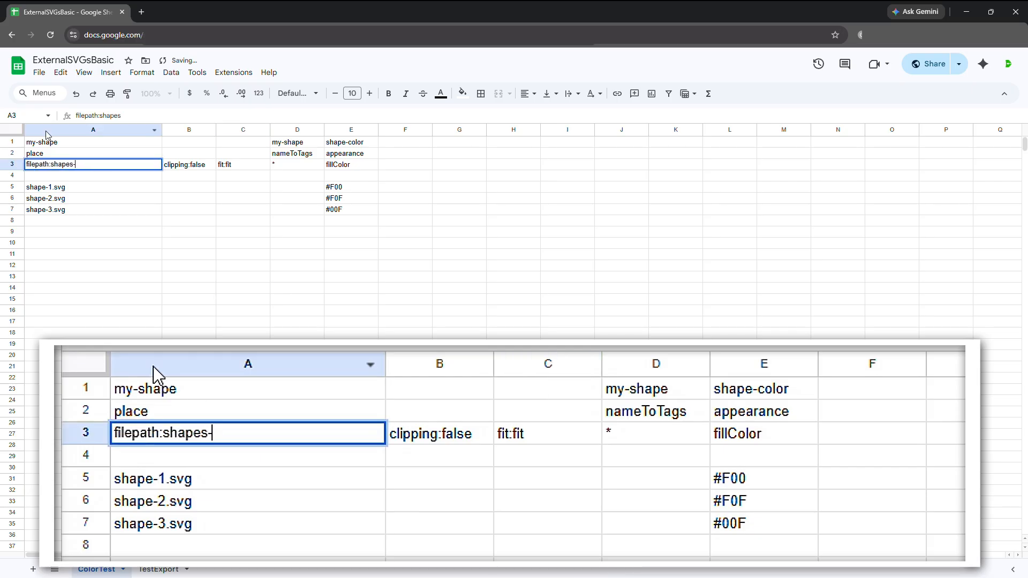
{"action": "type", "text": "with-colors"}
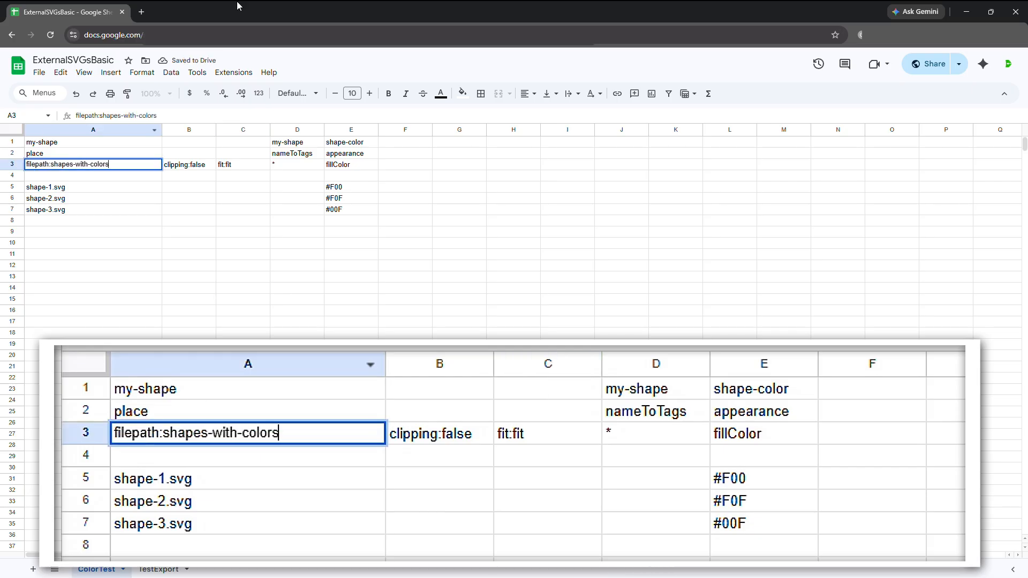
{"action": "left_click", "coordinate": [343, 234]}
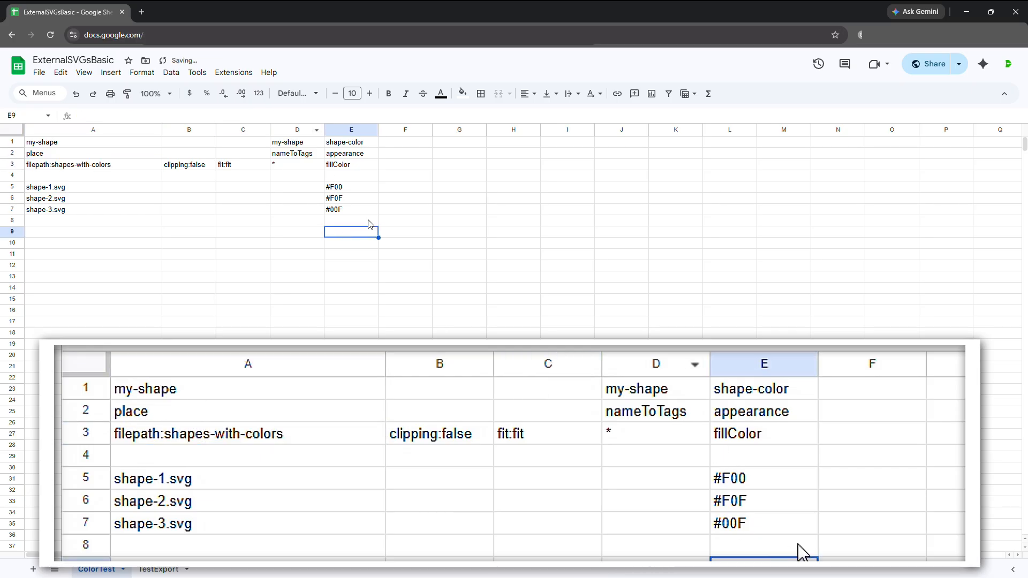
Copy column E of the ColorTest sheet into column F and rename the F1 header shape-color-b.
{"action": "left_click", "coordinate": [358, 131]}
{"action": "key", "text": "ctrl+c"}
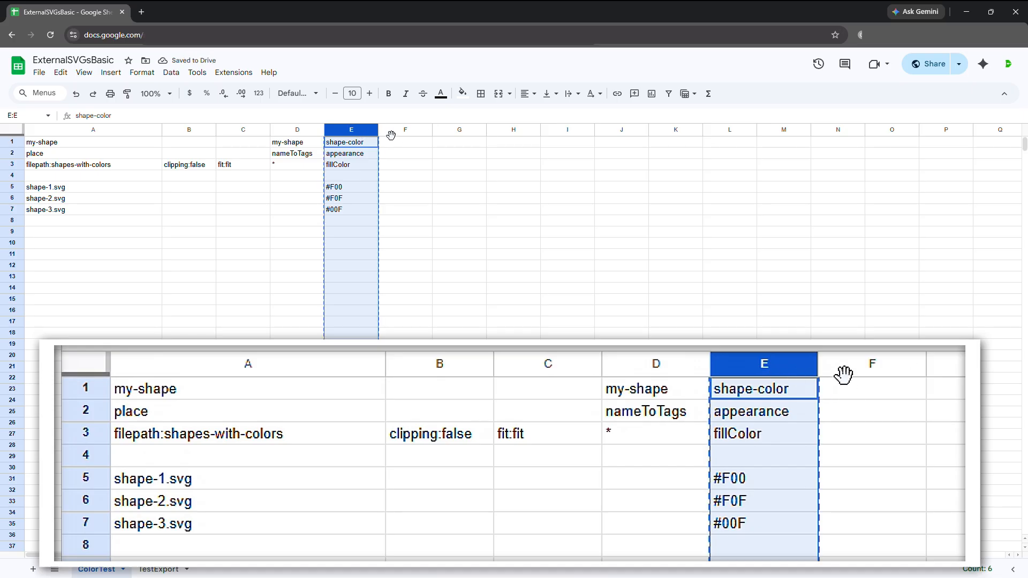
{"action": "left_click", "coordinate": [391, 133]}
{"action": "key", "text": "ctrl+v"}
{"action": "double_click", "coordinate": [397, 142]}
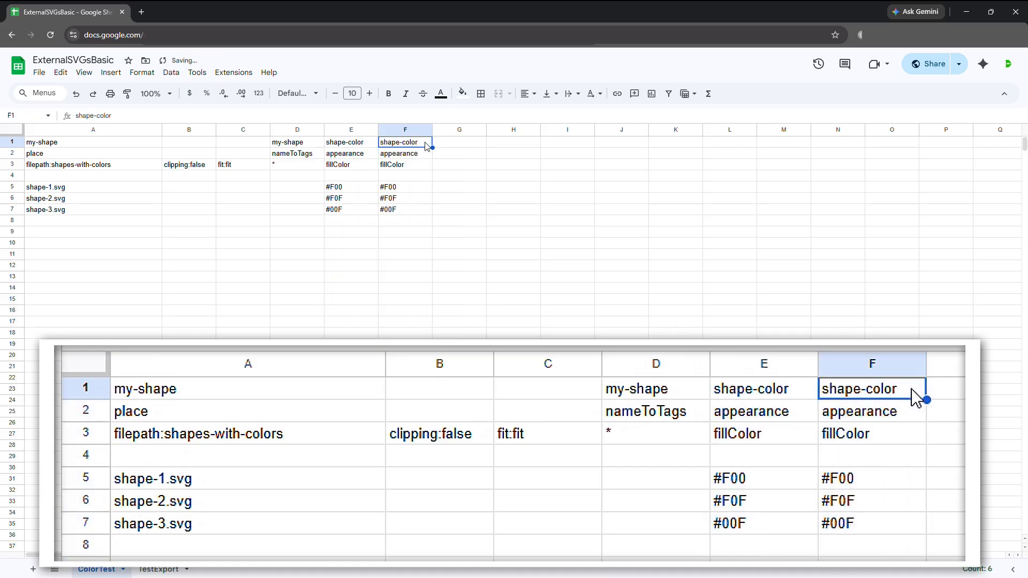
{"action": "type", "text": "-b"}
{"action": "key", "text": "Return"}
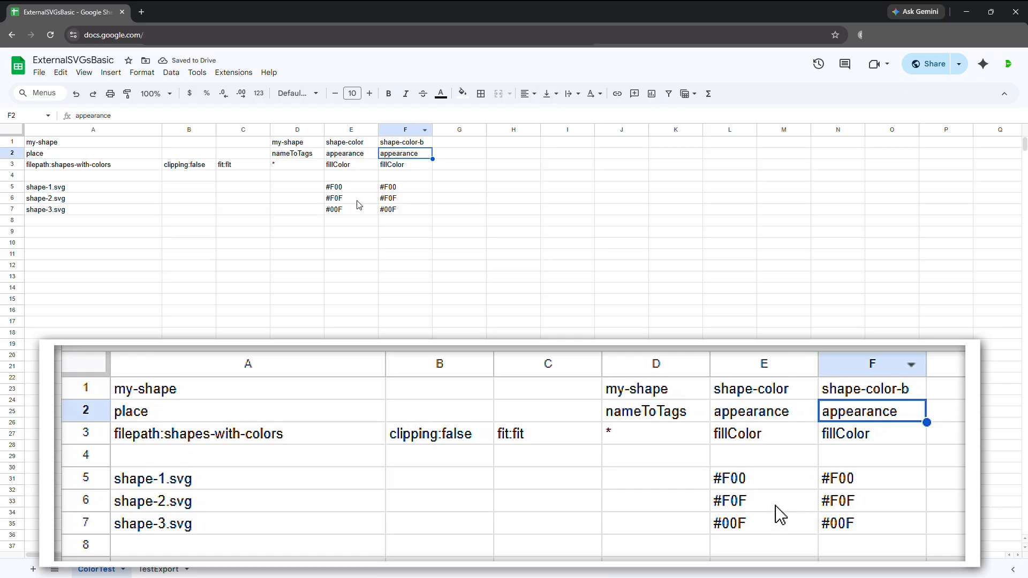
Fill F5:F7 with #F0F, #00F and #F00 by copying the color values from column E in shifted order.
{"action": "left_click_drag", "start_coordinate": [360, 202], "coordinate": [357, 213]}
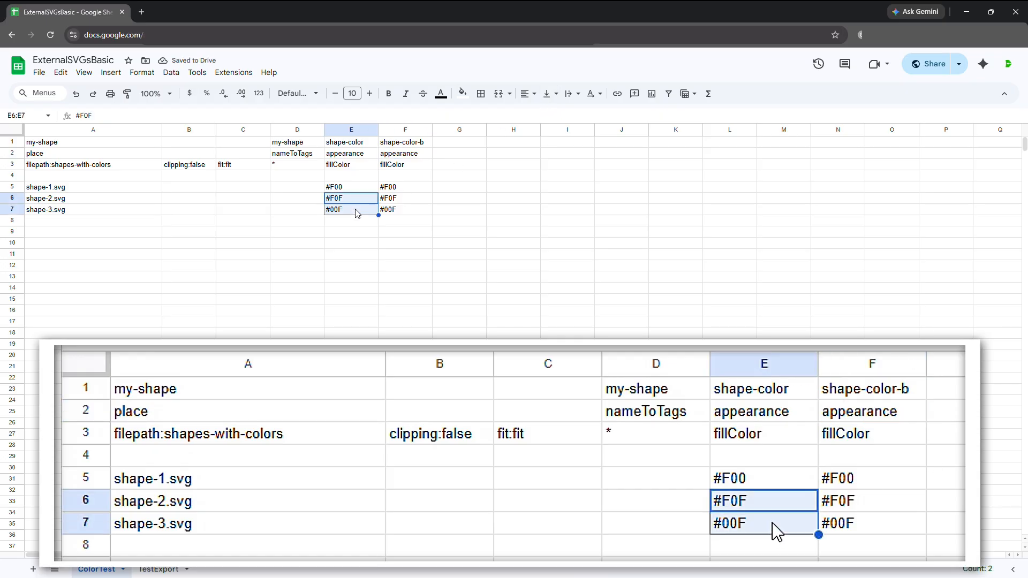
{"action": "left_click", "coordinate": [394, 189]}
{"action": "key", "text": "ctrl+v"}
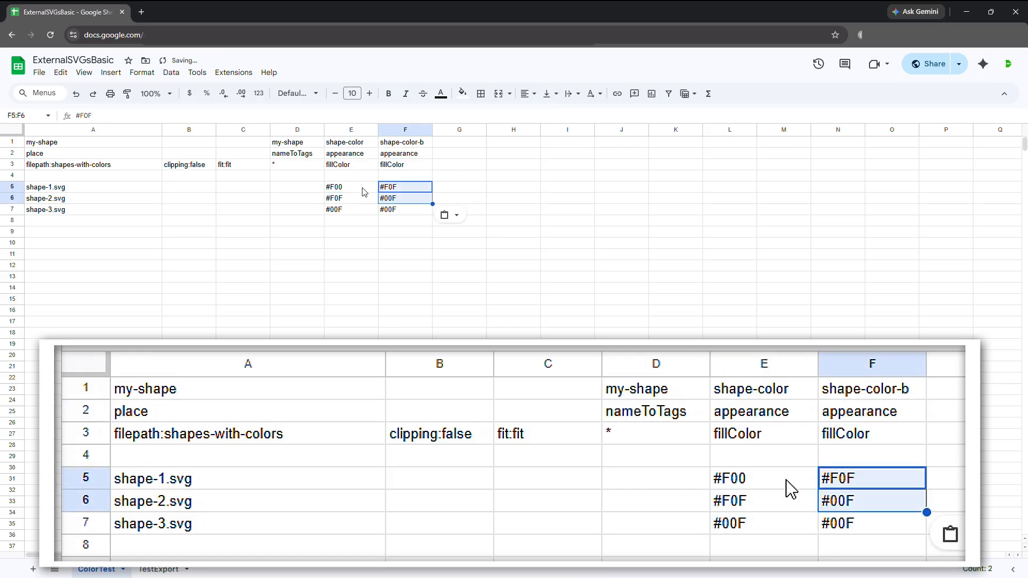
{"action": "left_click", "coordinate": [362, 191]}
{"action": "key", "text": "ctrl+c"}
{"action": "left_click", "coordinate": [391, 208]}
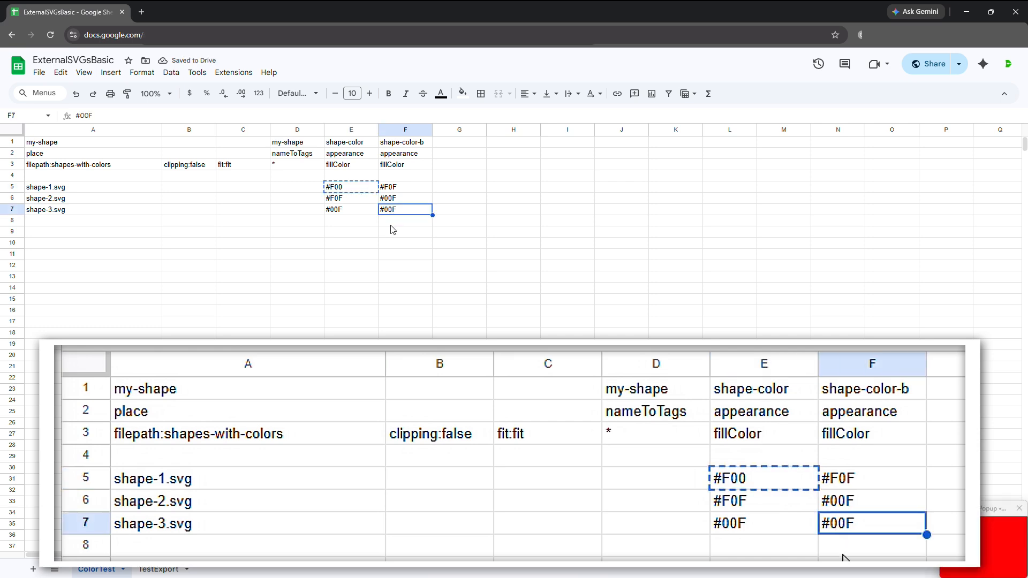
{"action": "key", "text": "ctrl+v"}
{"action": "left_click", "coordinate": [429, 232]}
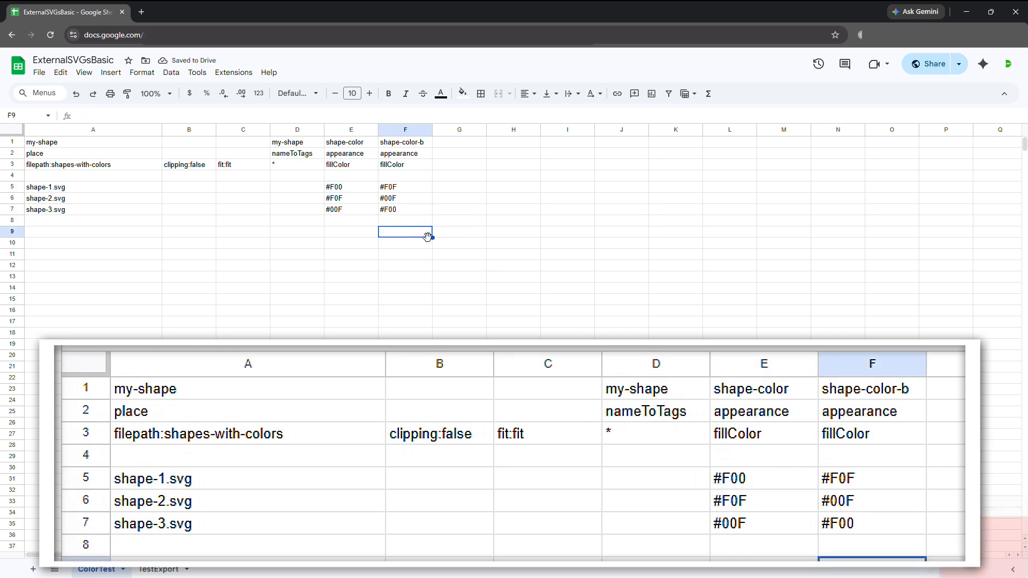
Switch to Illustrator, reload the sheet data in Darty-Ai and turn on the preview document.
{"action": "key", "text": "alt+Tab"}
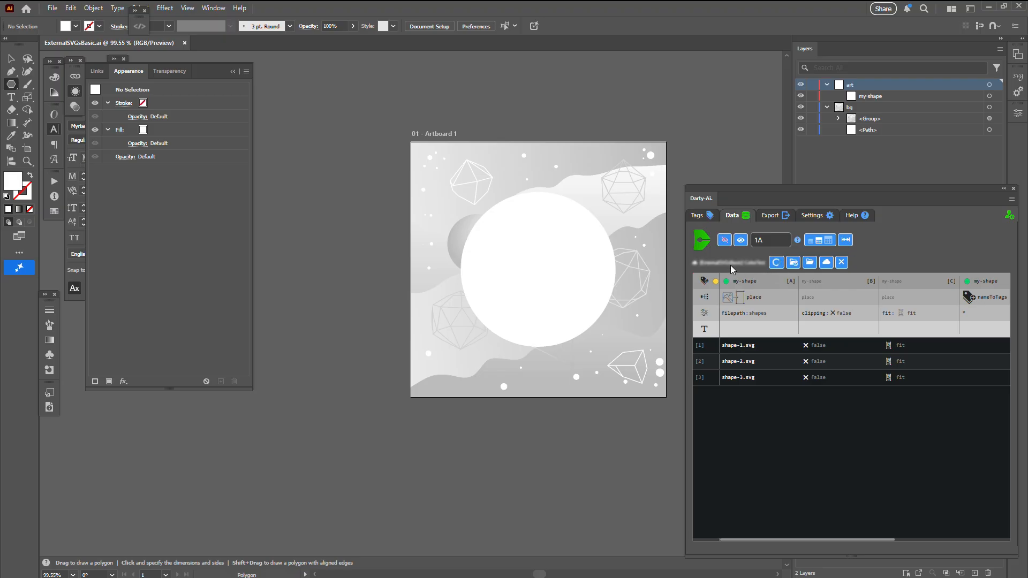
{"action": "left_click", "coordinate": [722, 242]}
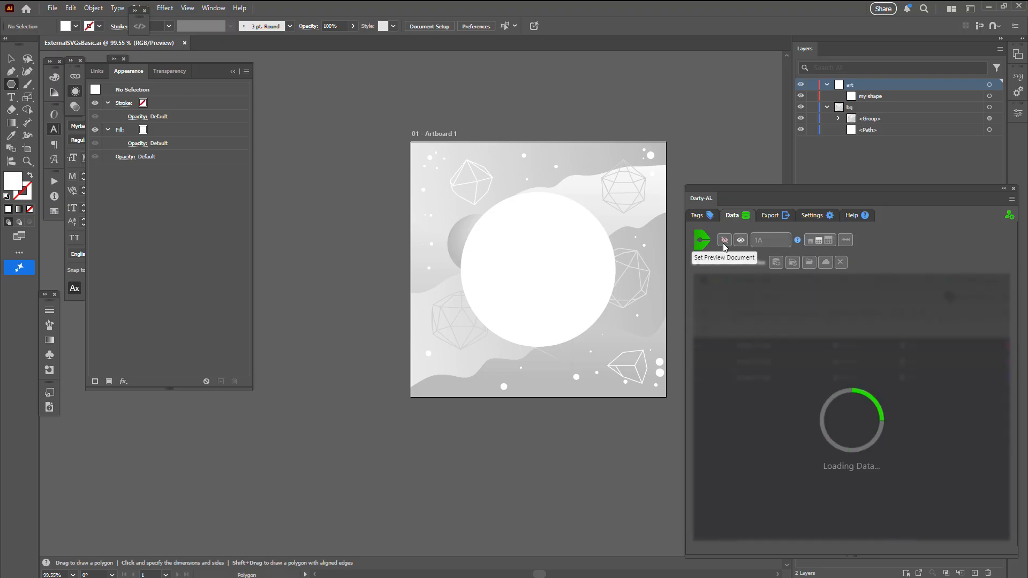
{"action": "left_click", "coordinate": [724, 241]}
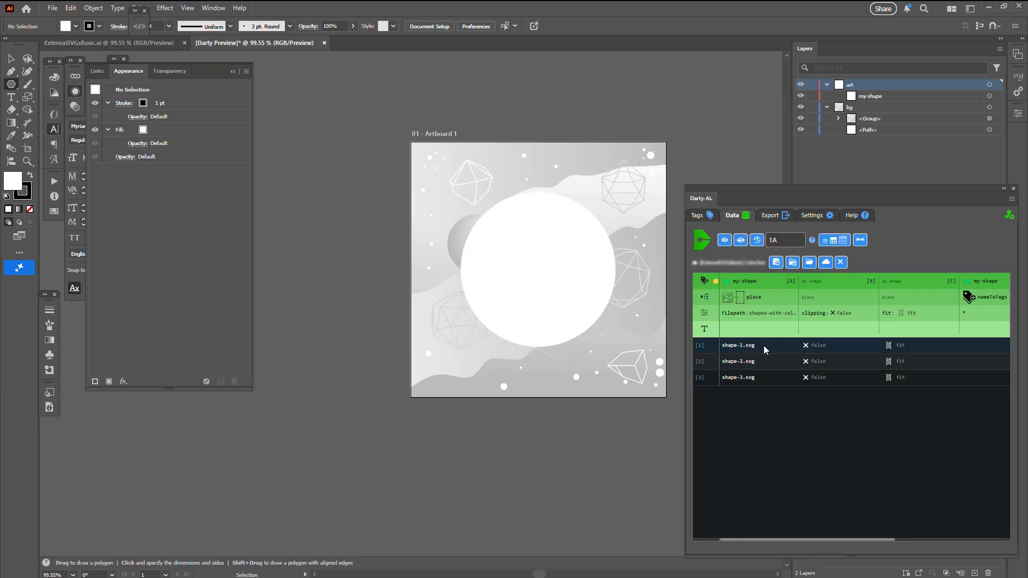
Preview the shape-1.svg, shape-2.svg and shape-3.svg rows in turn and return to row 1.
{"action": "left_click", "coordinate": [764, 345]}
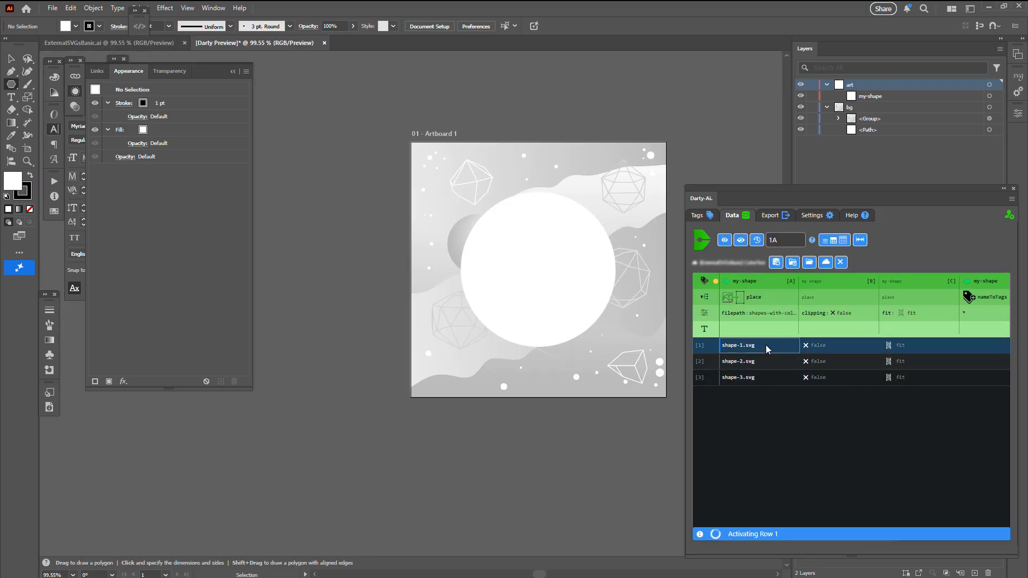
{"action": "left_click", "coordinate": [757, 361]}
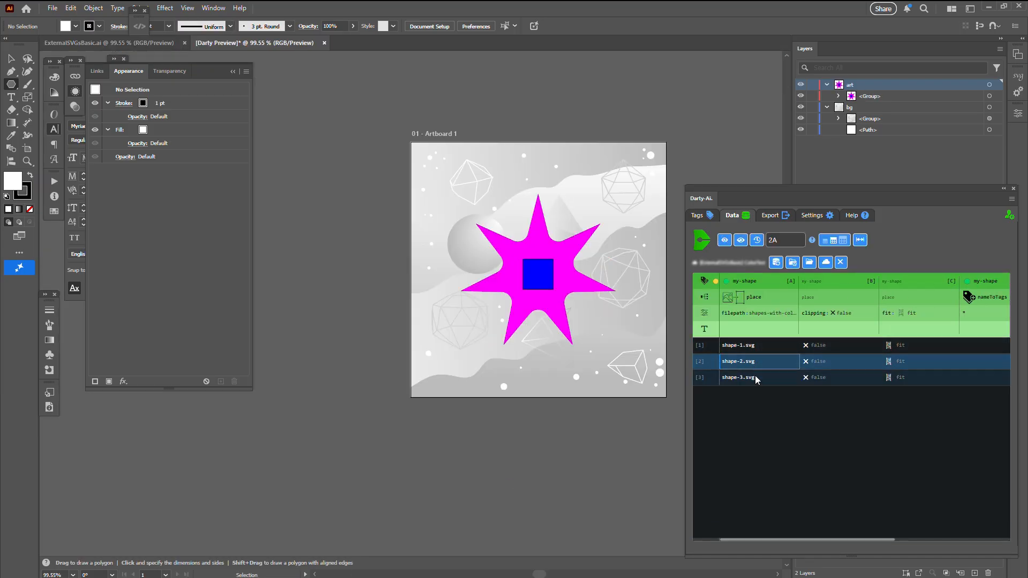
{"action": "left_click", "coordinate": [756, 378]}
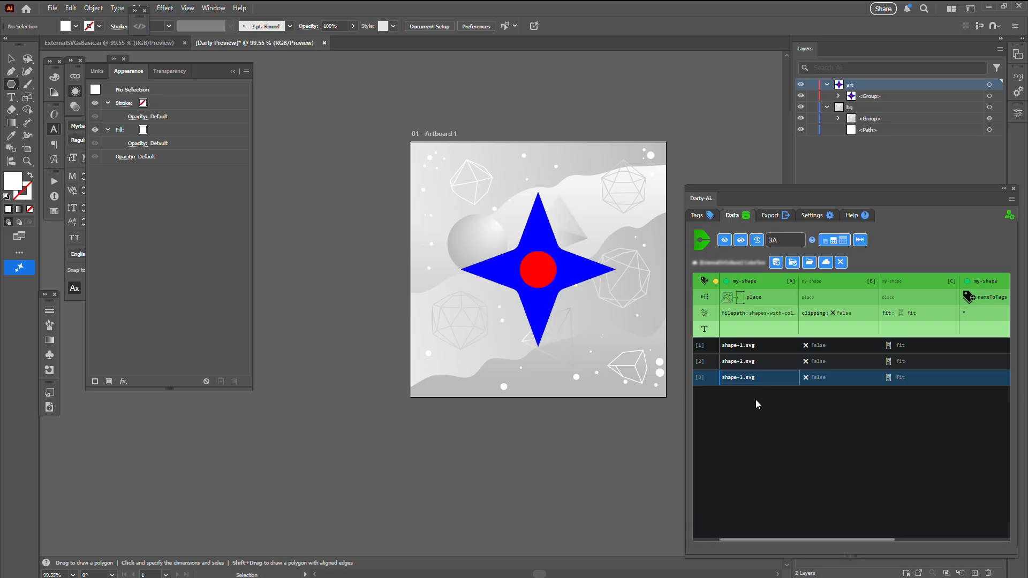
{"action": "left_click", "coordinate": [750, 362]}
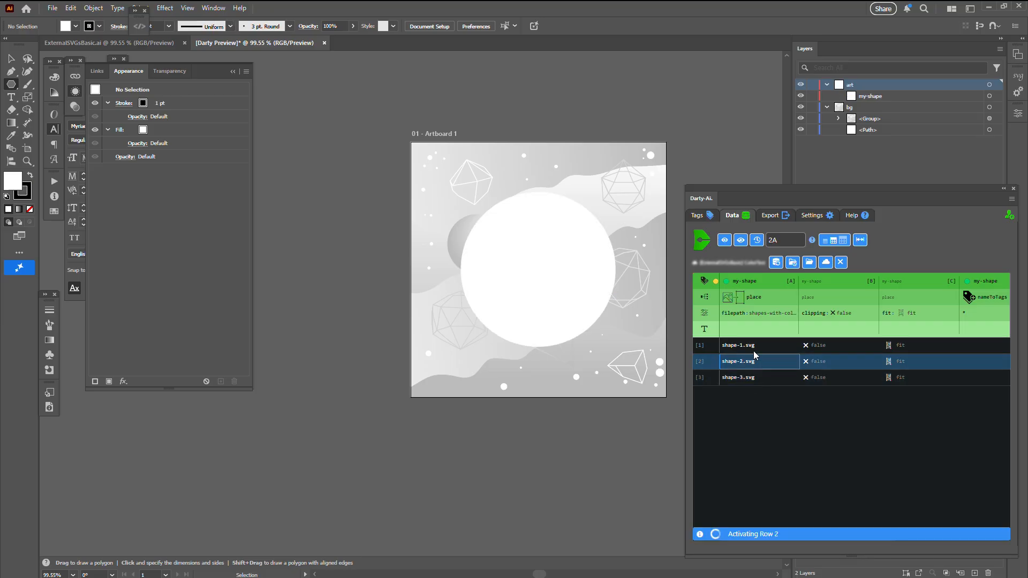
{"action": "left_click", "coordinate": [755, 346]}
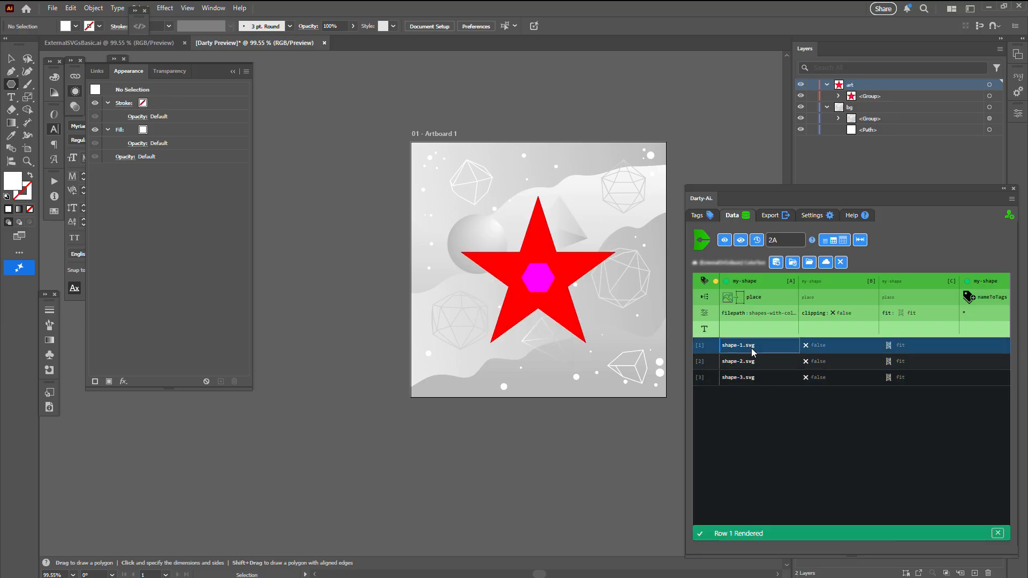
Expand the placed group in the art layer and select its shape-color-b and shape-color items in turn.
{"action": "left_click", "coordinate": [839, 95]}
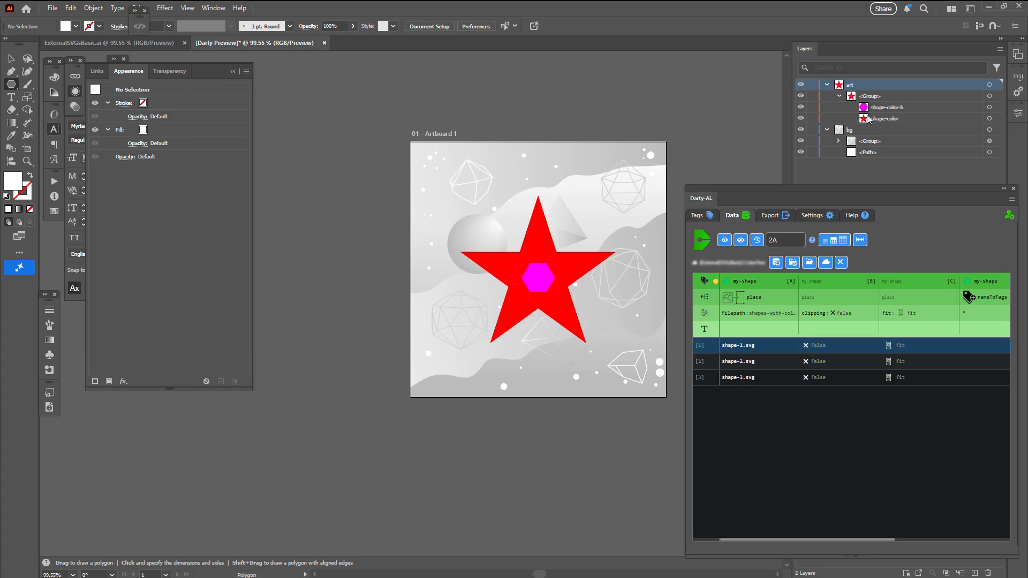
{"action": "left_click", "coordinate": [990, 107]}
{"action": "left_click", "coordinate": [989, 118]}
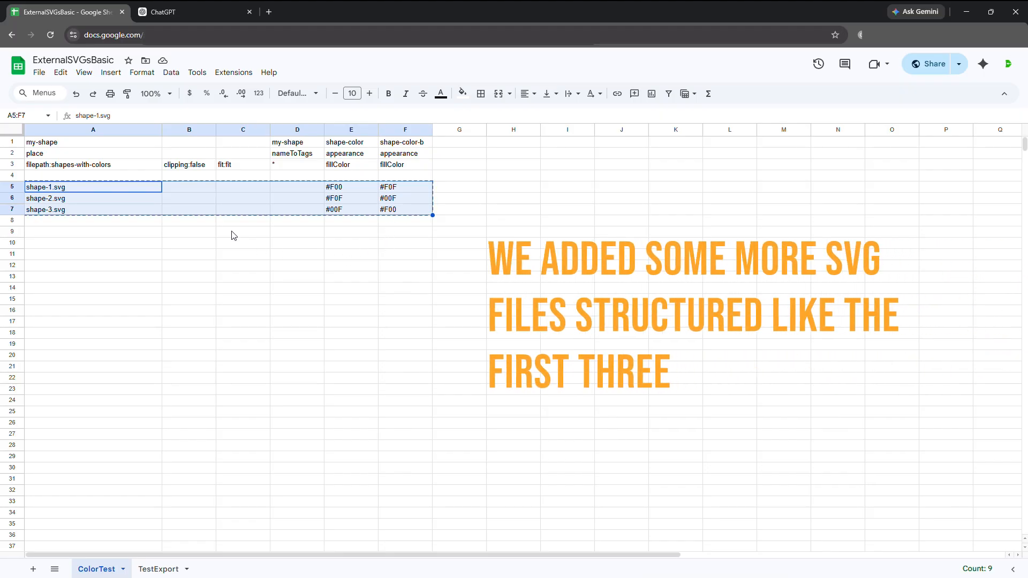
Switch to ChatGPT and send the copied rows, asking for 9 tab-delimited records using svg shapes 1-7 with two-color schemes for a Google Sheet.
{"action": "left_click", "coordinate": [179, 13]}
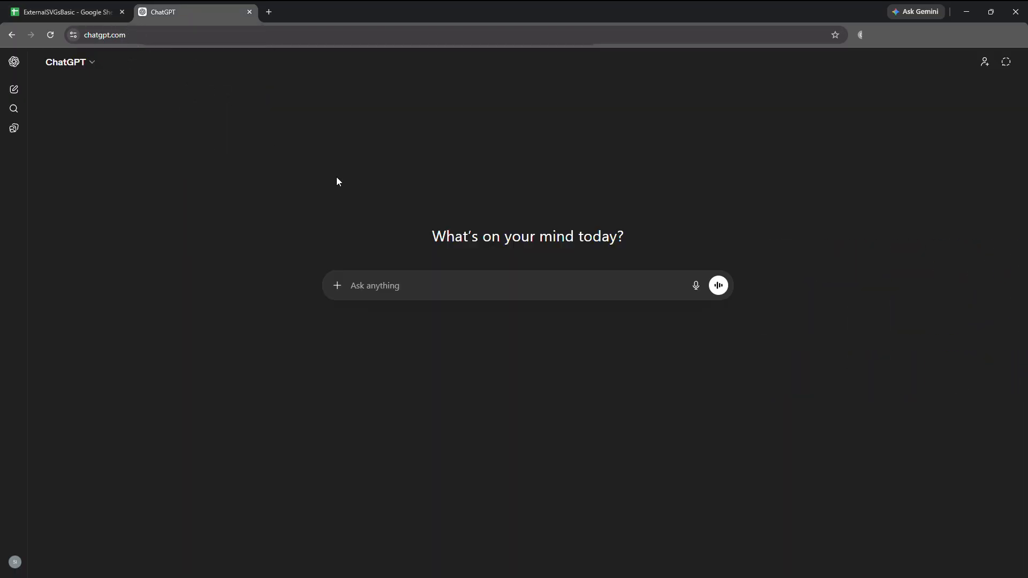
{"action": "key", "text": "ctrl+v"}
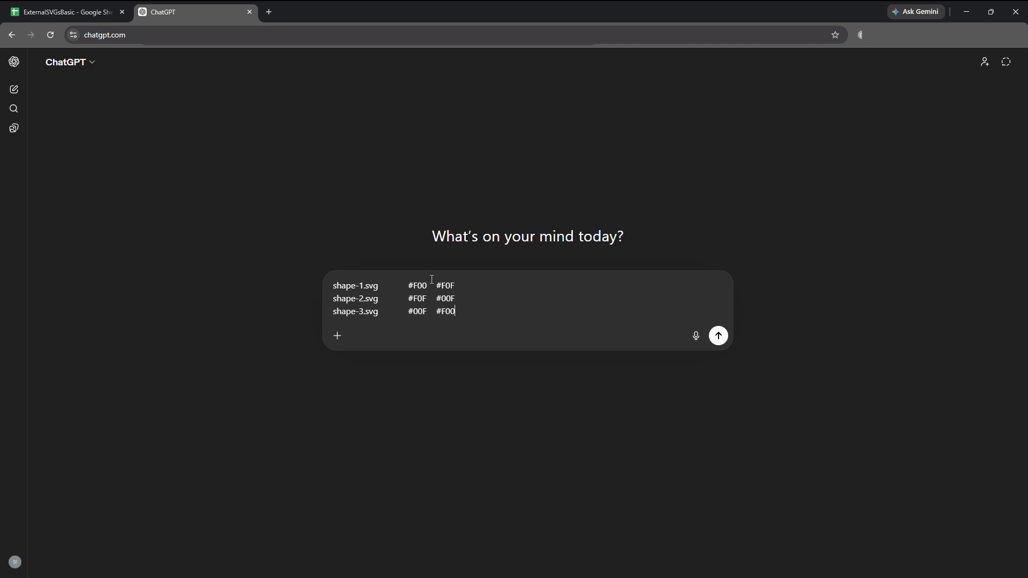
{"action": "key", "text": "shift+Return"}
{"action": "key", "text": "shift+Return"}
{"action": "key", "text": "shift+Return"}
{"action": "type", "text": "I h"}
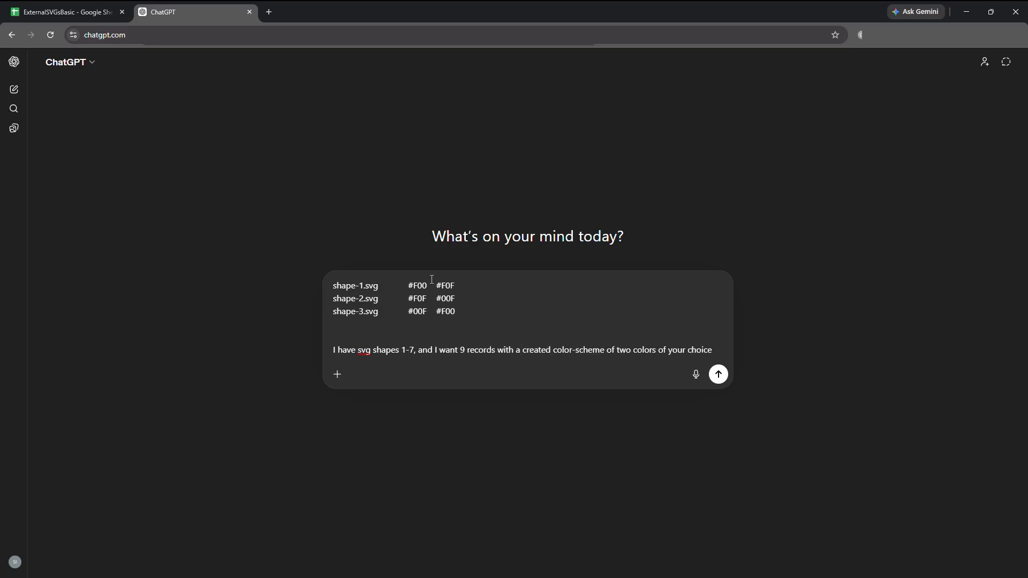
{"action": "type", "text": "!"}
{"action": "key", "text": "shift+Return"}
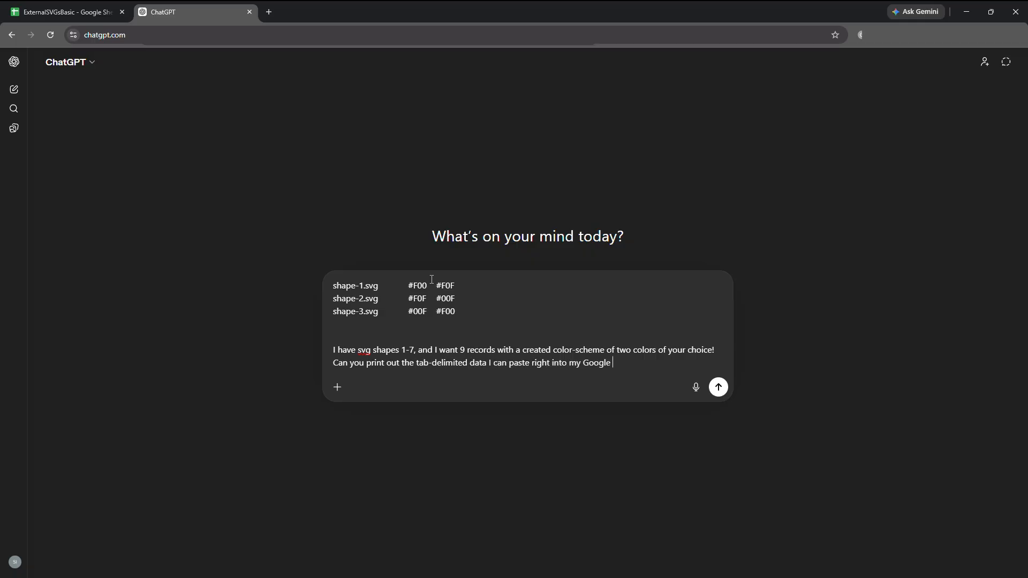
{"action": "key", "text": "Return"}
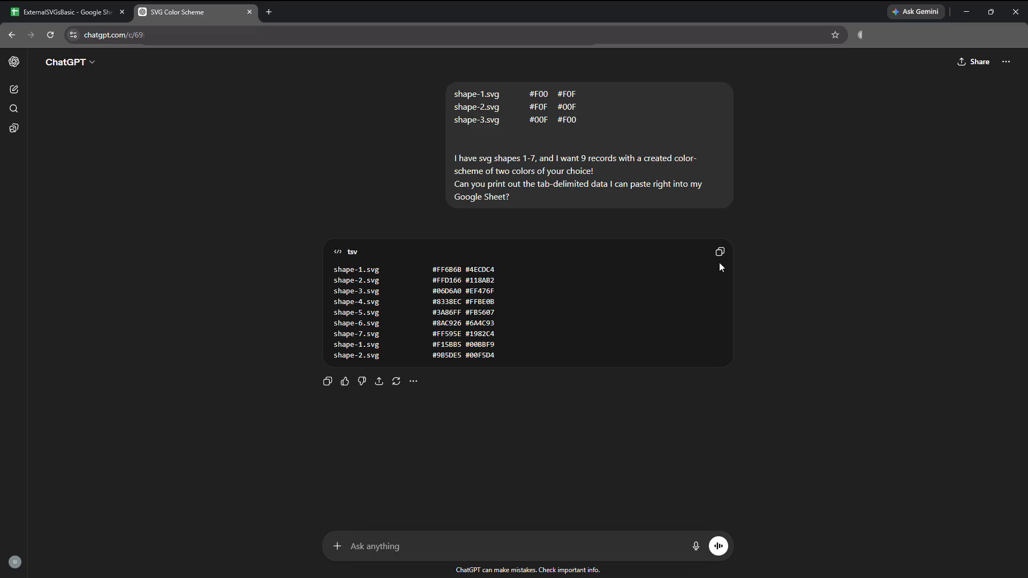
Copy ChatGPT's generated tab-delimited records and paste them over the rows starting at A5 of the ColorTest sheet.
{"action": "left_click", "coordinate": [721, 253]}
{"action": "left_click", "coordinate": [63, 12]}
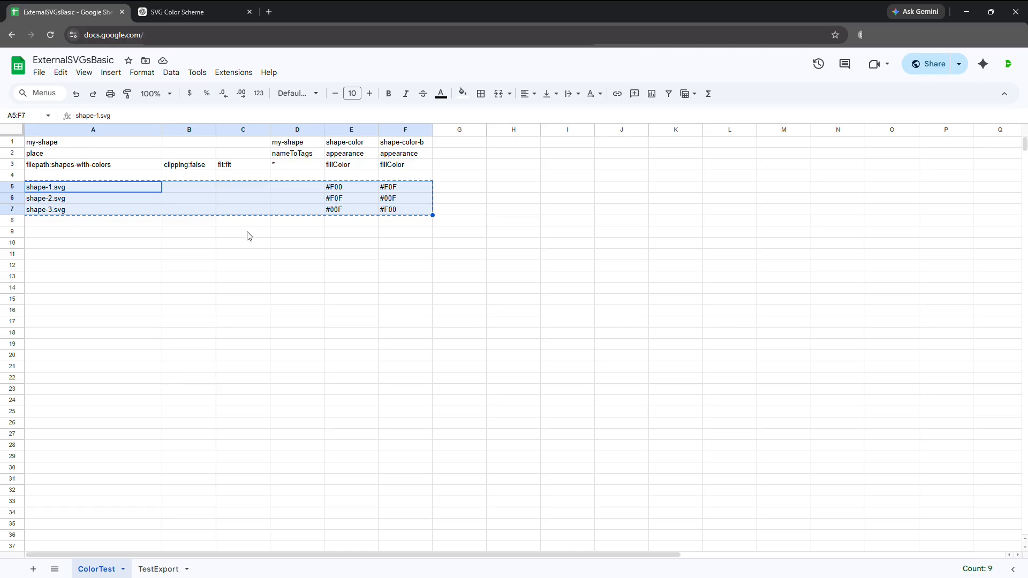
{"action": "key", "text": "ctrl+v"}
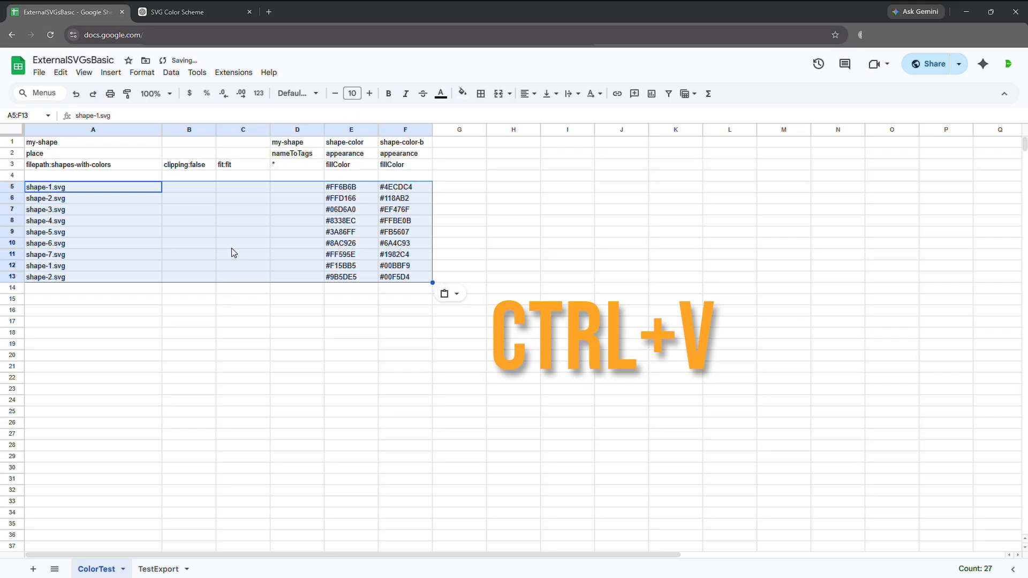
{"action": "left_click", "coordinate": [248, 312]}
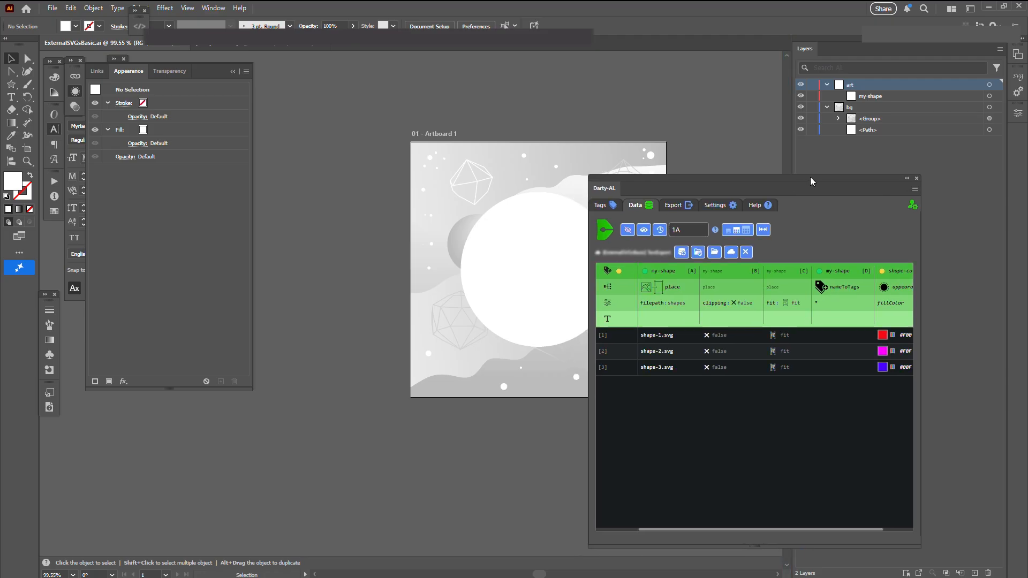
Return to Illustrator and refresh the Darty-Ai data from the updated ColorTest sheet.
{"action": "left_click_drag", "start_coordinate": [810, 177], "coordinate": [841, 178]}
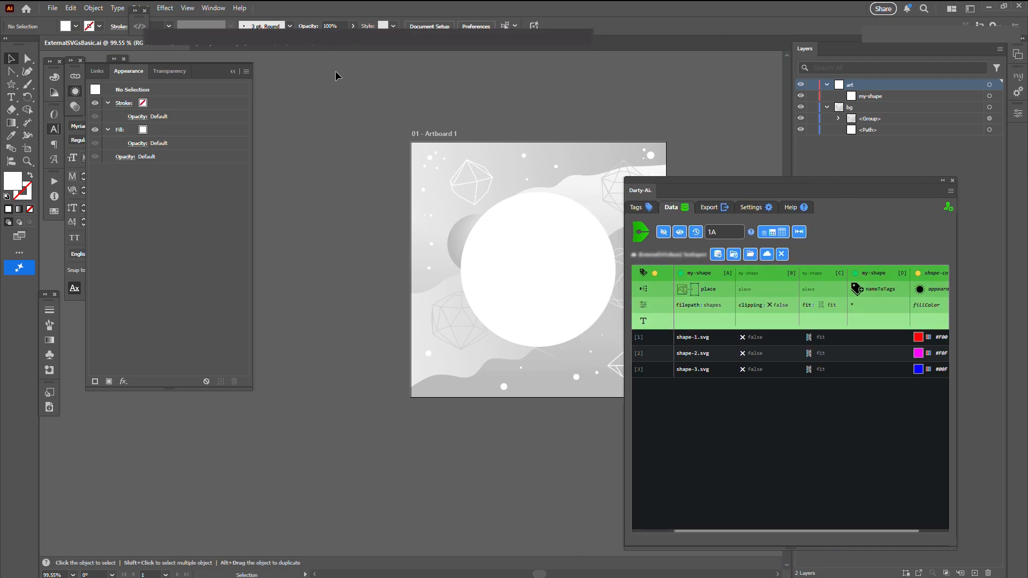
{"action": "left_click", "coordinate": [718, 257]}
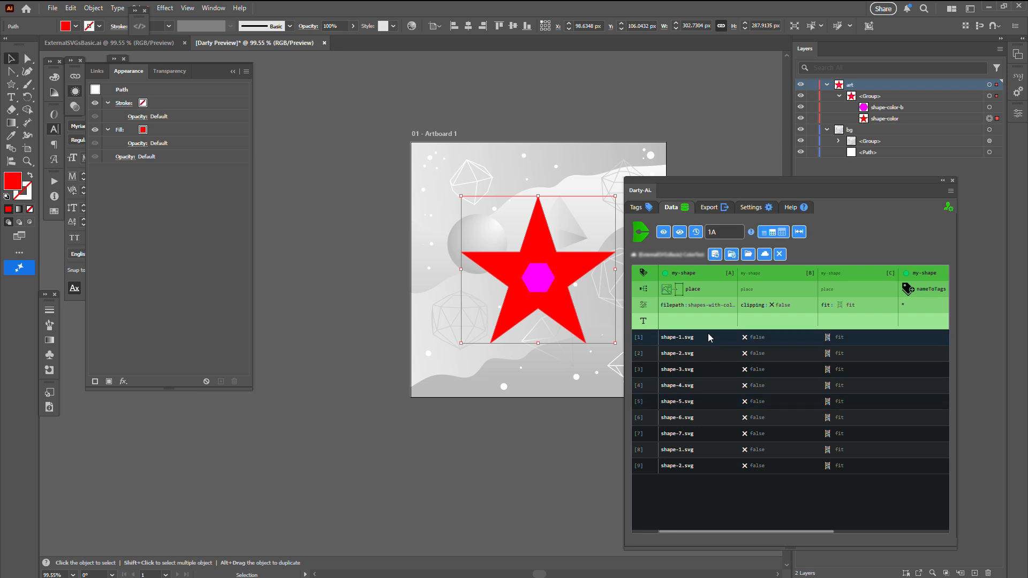
Preview data rows 1 to 9 one after another and expand row 9's placed group in the art layer.
{"action": "left_click", "coordinate": [702, 336]}
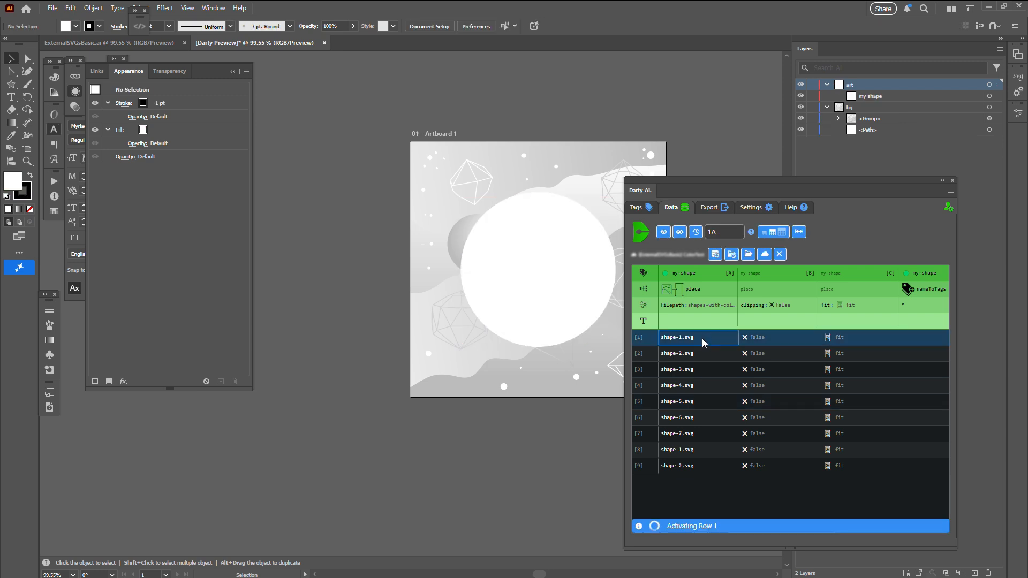
{"action": "left_click", "coordinate": [698, 355]}
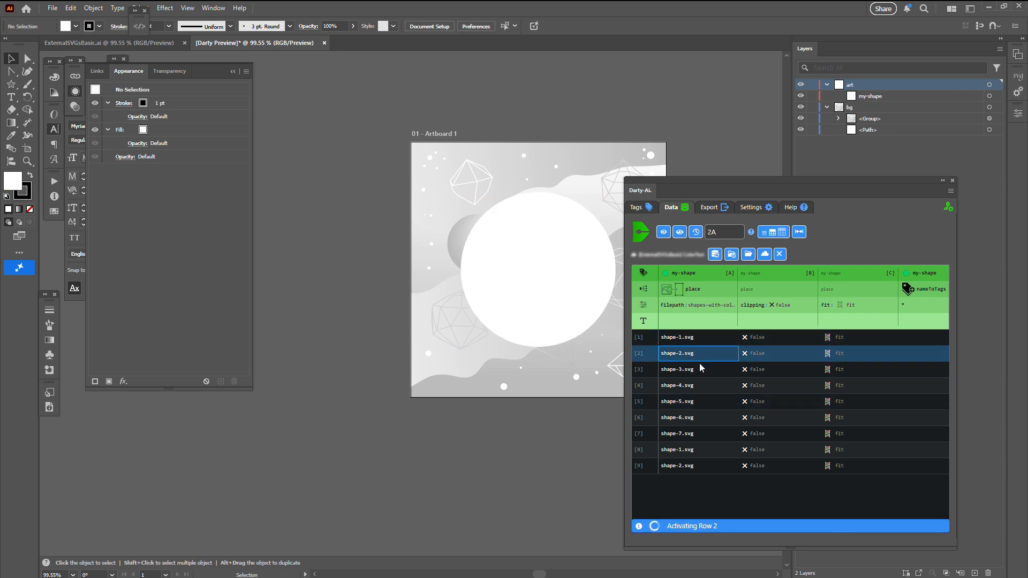
{"action": "left_click", "coordinate": [699, 368]}
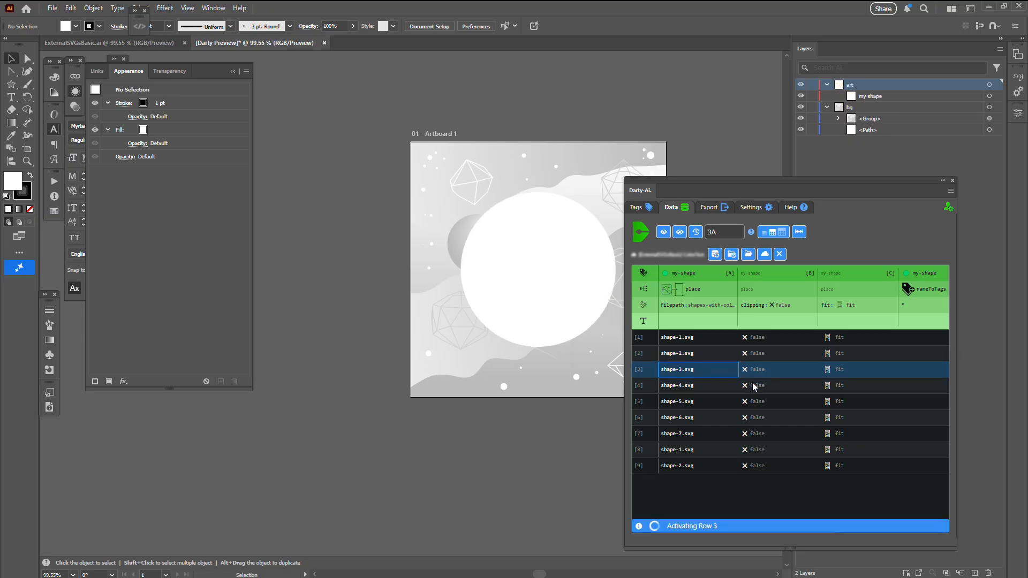
{"action": "left_click", "coordinate": [706, 385]}
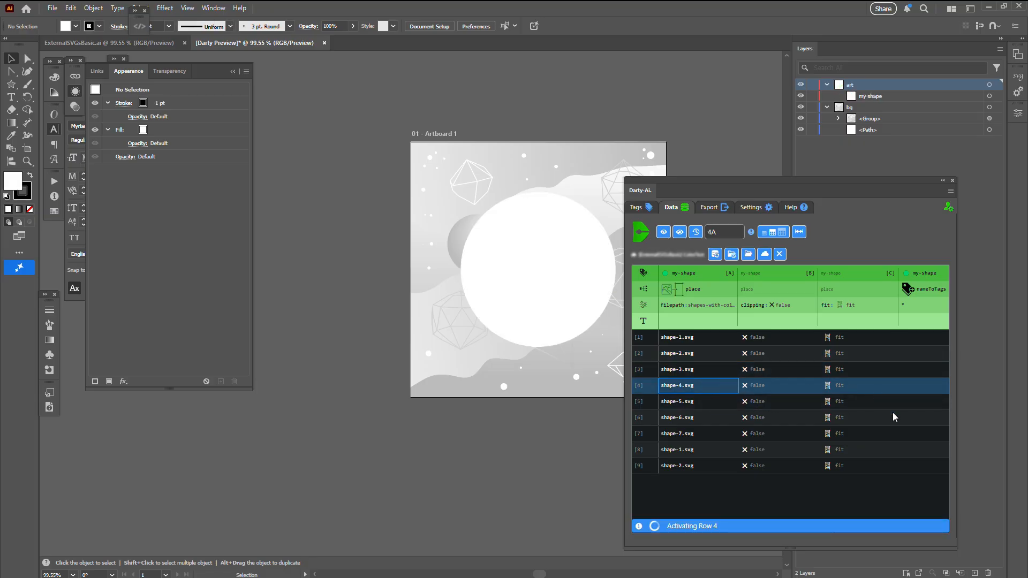
{"action": "left_click", "coordinate": [698, 403]}
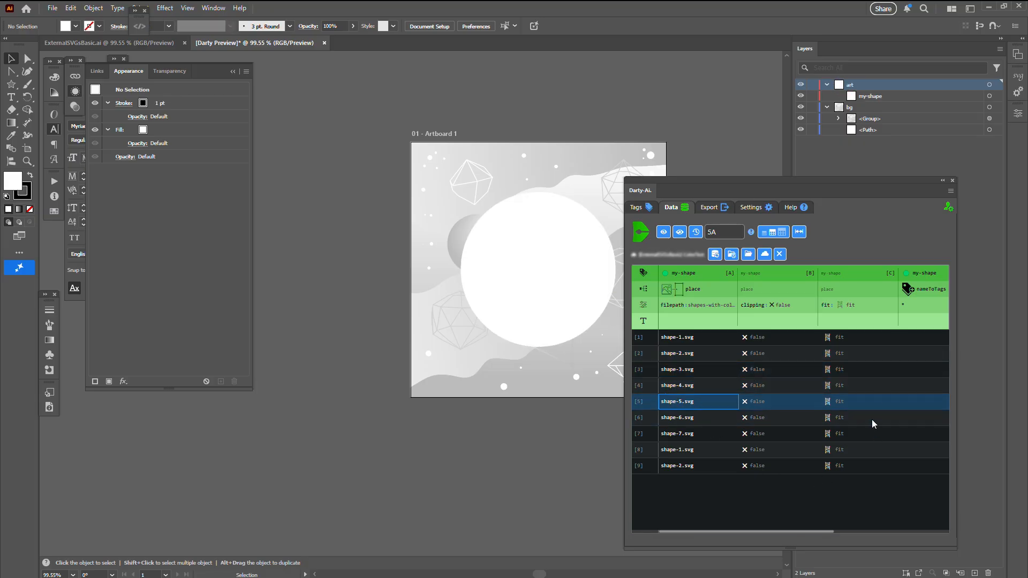
{"action": "left_click", "coordinate": [717, 423]}
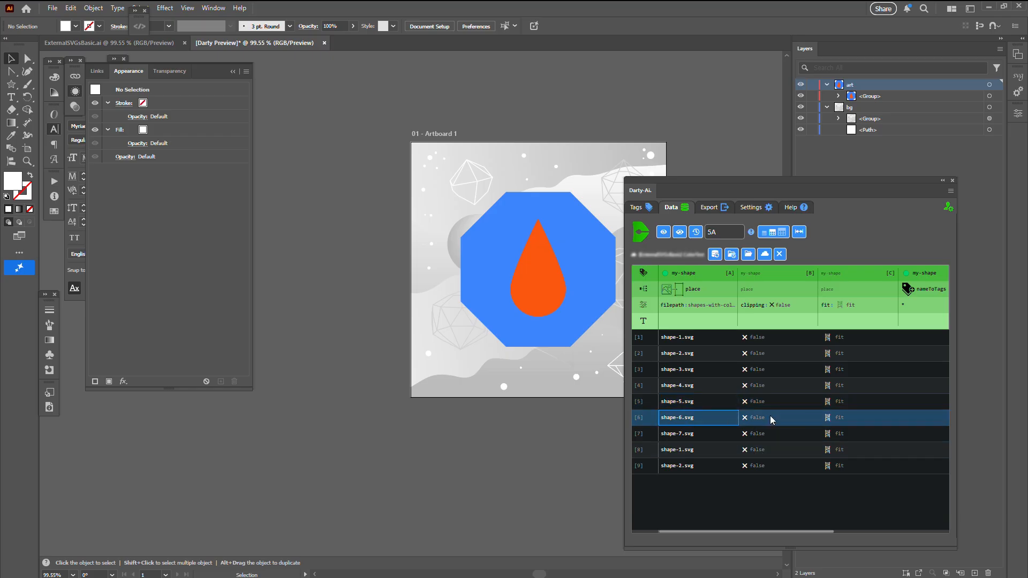
{"action": "left_click", "coordinate": [706, 433]}
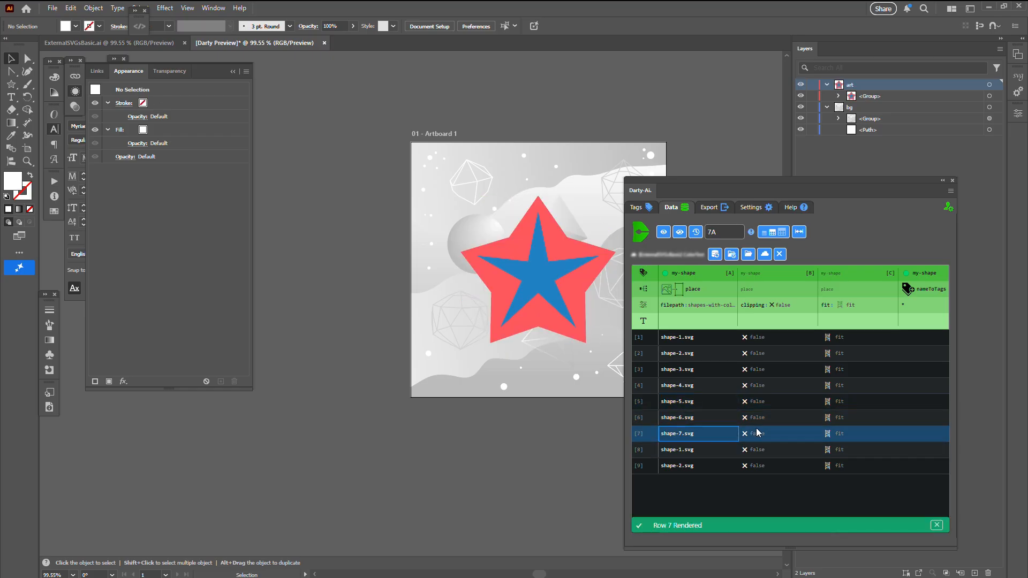
{"action": "left_click", "coordinate": [691, 451]}
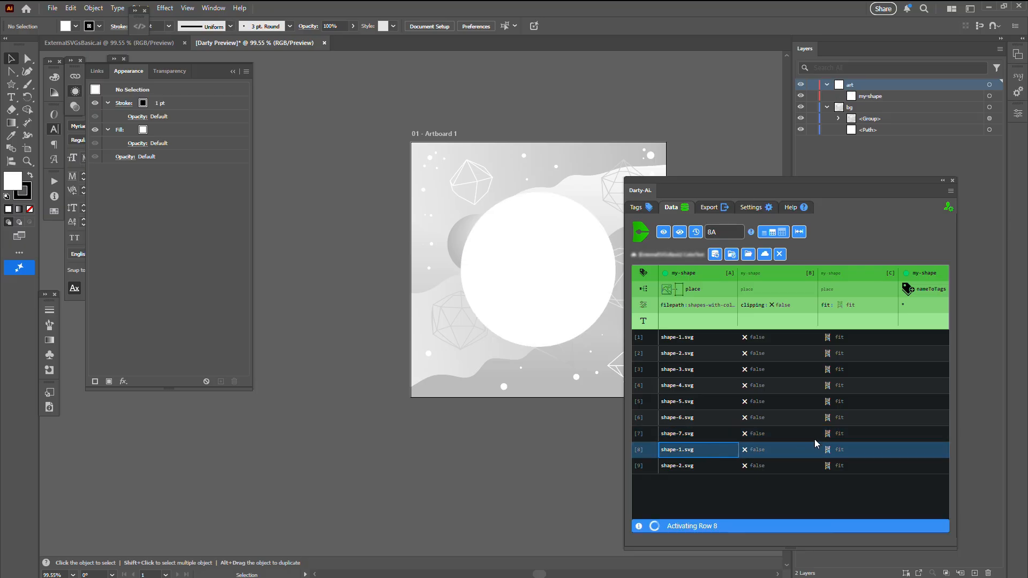
{"action": "left_click", "coordinate": [695, 468]}
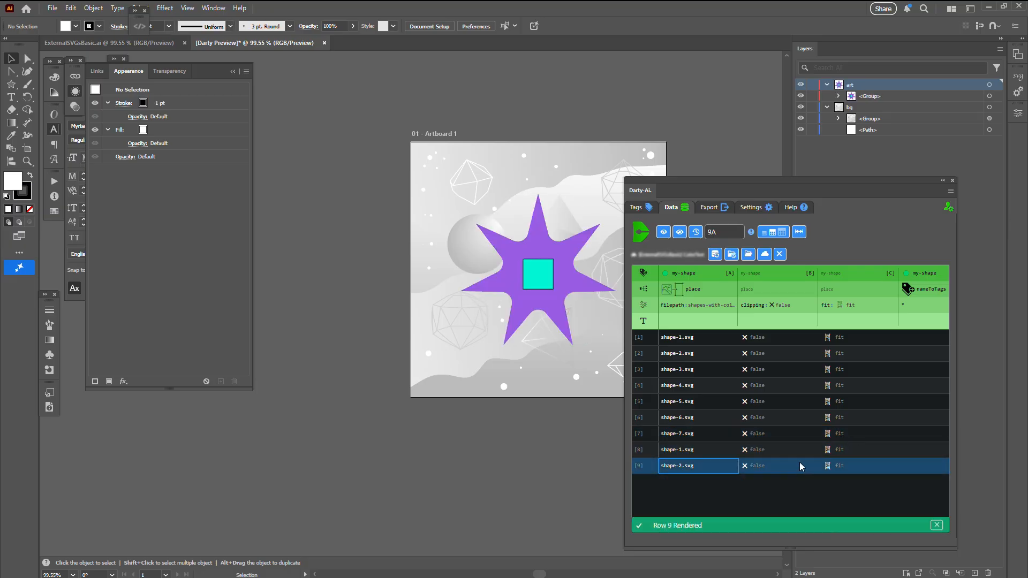
{"action": "left_click", "coordinate": [839, 96]}
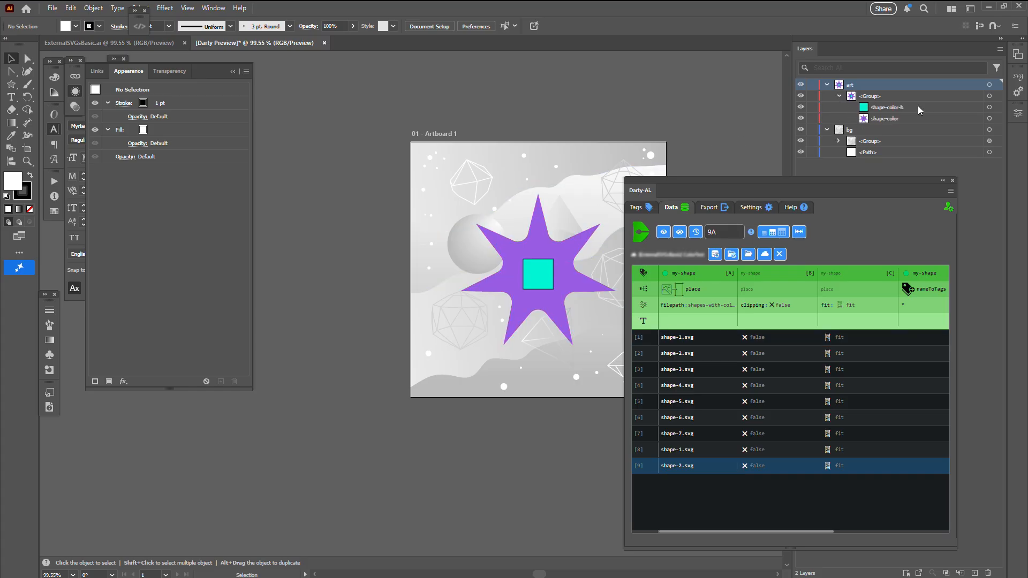